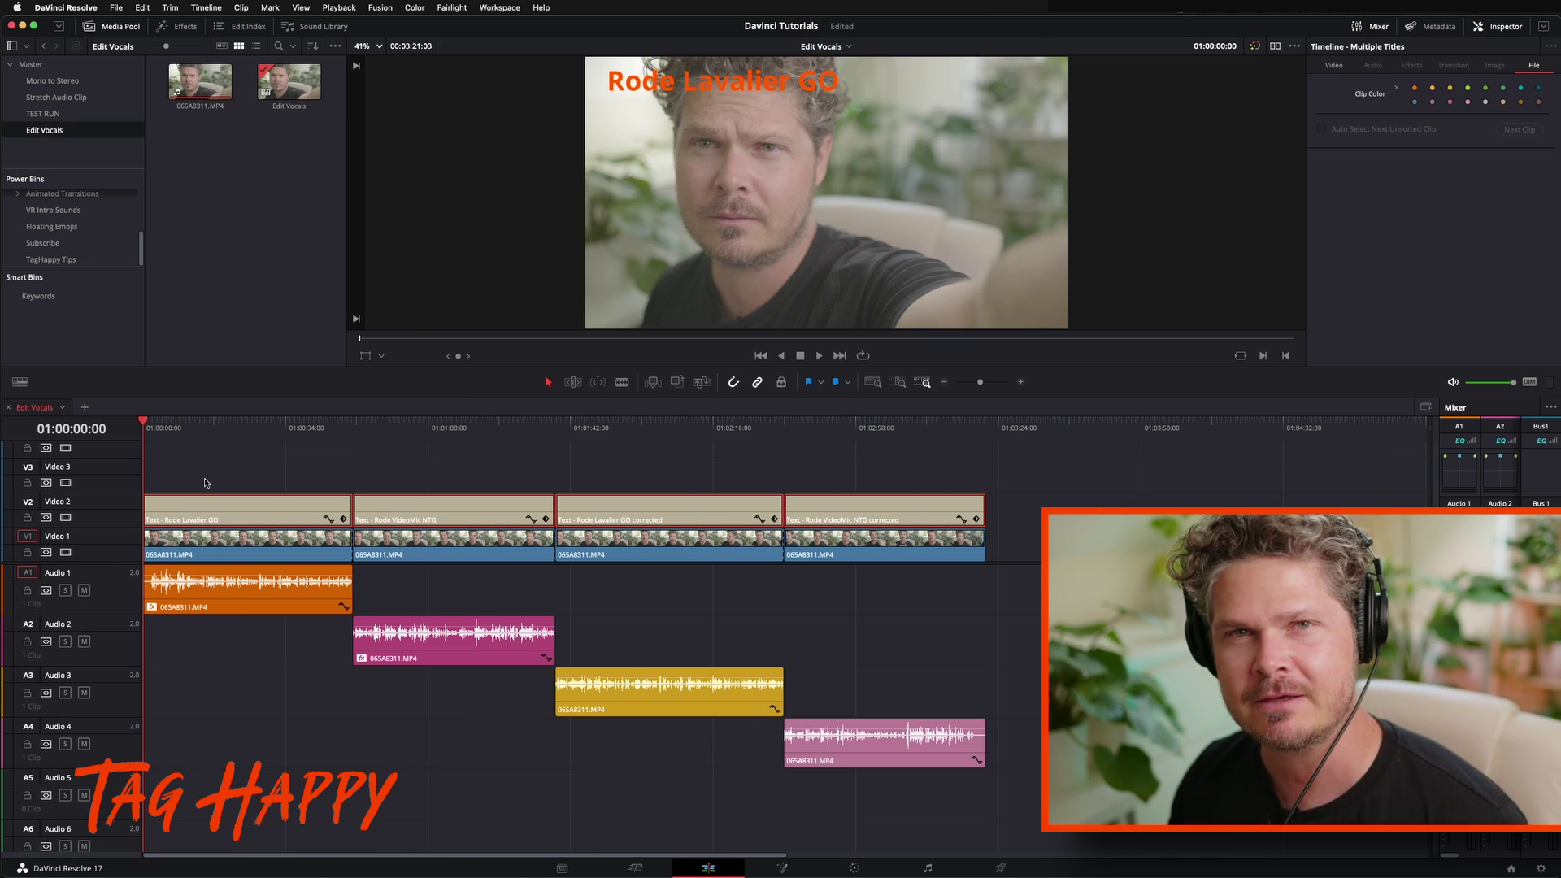
- Enlarge the video track area and scrub through the Rode VideoMic NTG test clip
{"action": "left_click_drag", "start_coordinate": [999, 561], "coordinate": [1002, 594]}
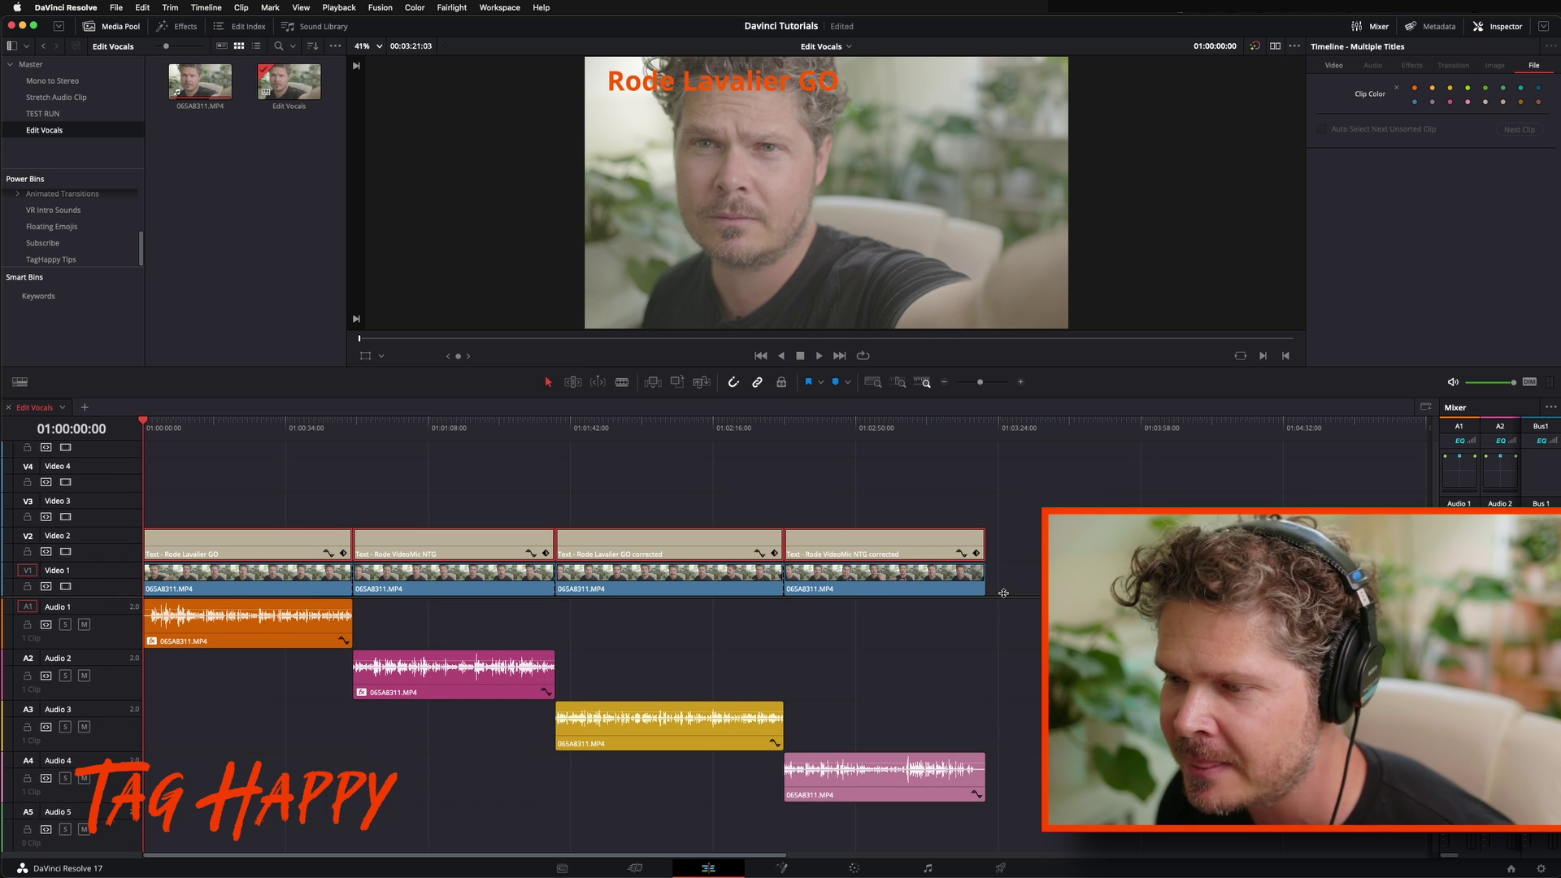
{"action": "left_click_drag", "start_coordinate": [189, 417], "coordinate": [236, 421]}
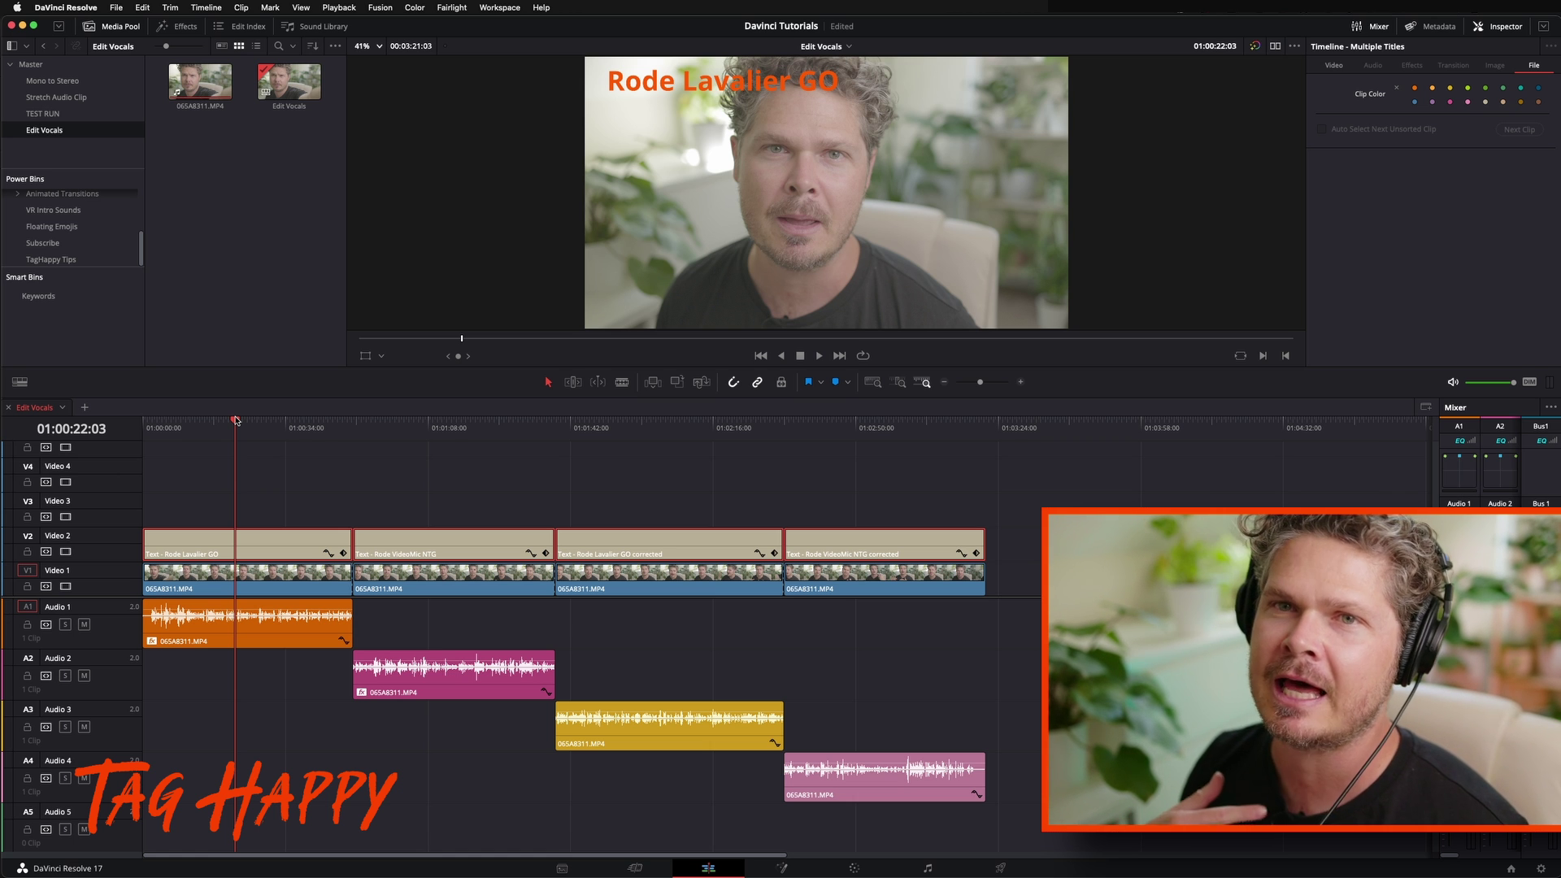
{"action": "left_click", "coordinate": [426, 424]}
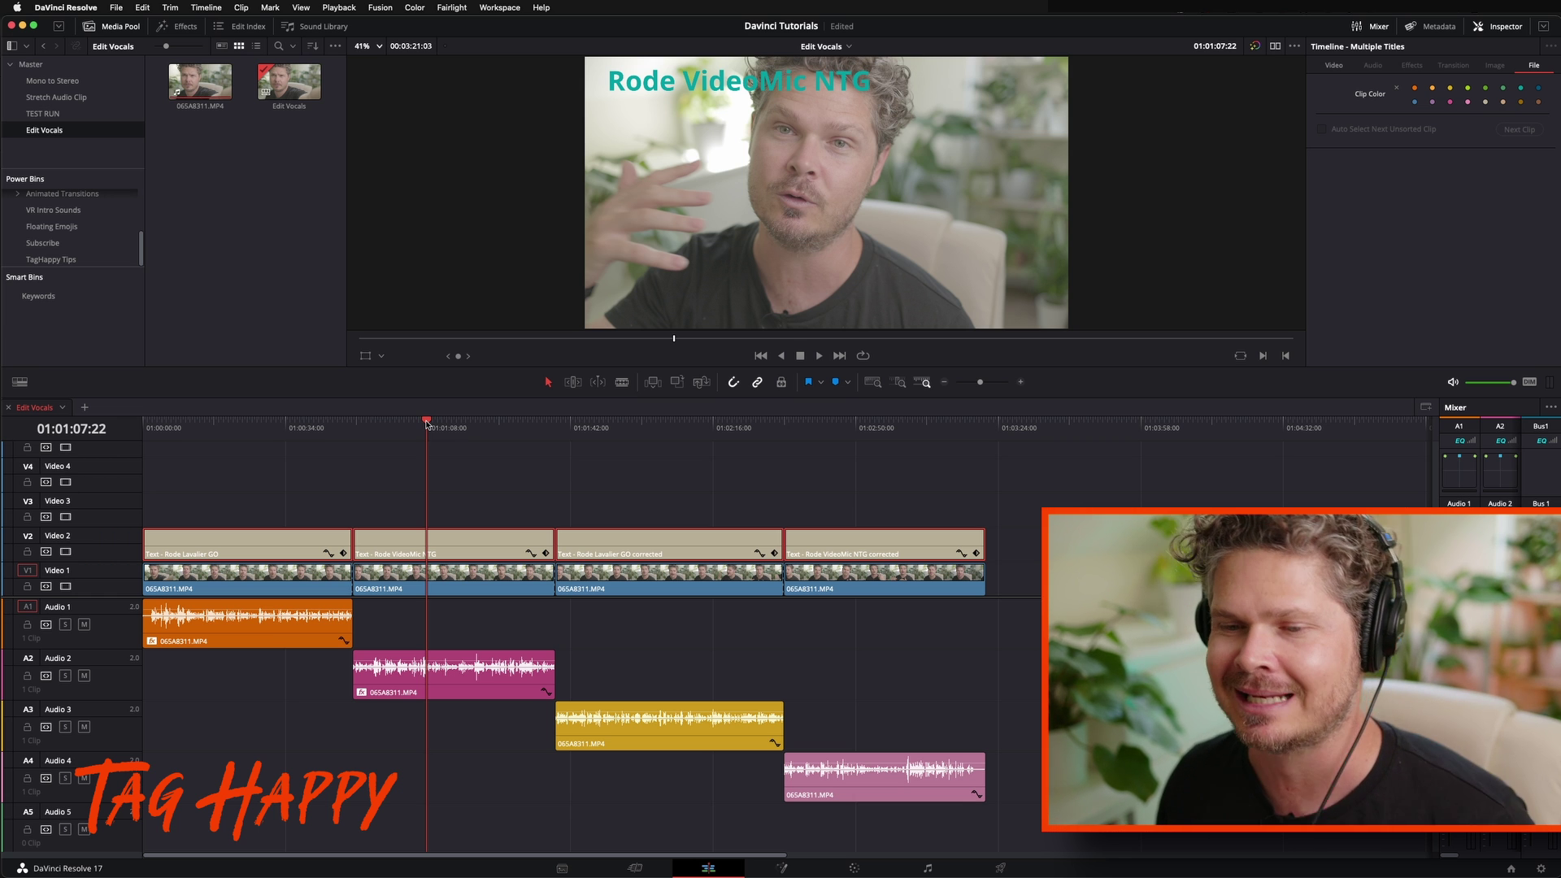
{"action": "left_click_drag", "start_coordinate": [447, 422], "coordinate": [262, 422]}
- Select the test clips' audio and play the Lavalier GO clip to compare with VideoMic NTG
{"action": "left_click", "coordinate": [318, 624]}
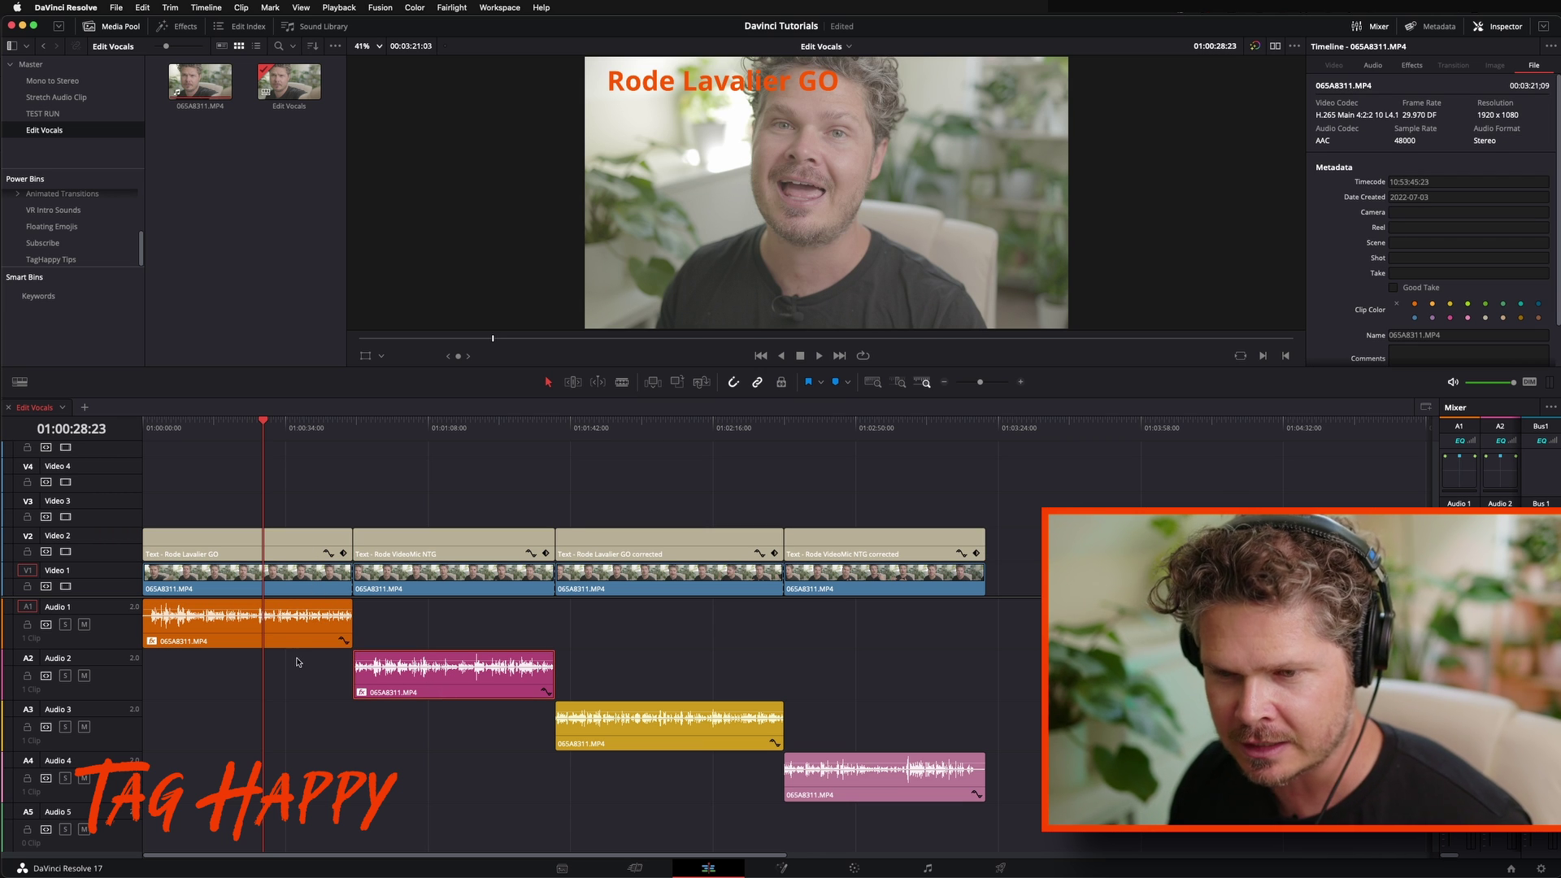
{"action": "left_click", "coordinate": [438, 698]}
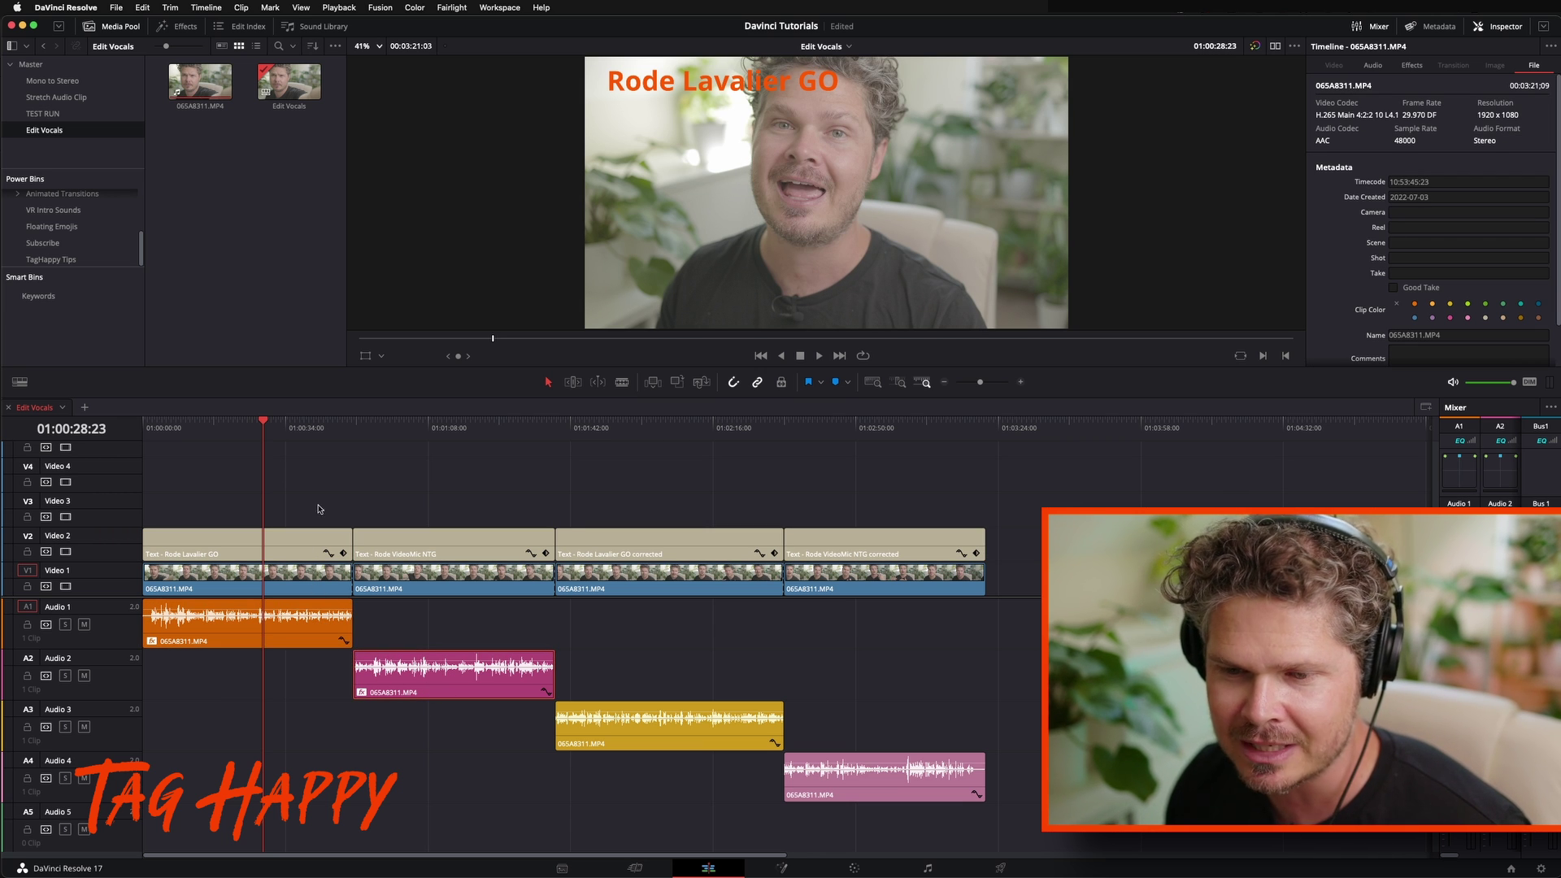
{"action": "left_click", "coordinate": [244, 424]}
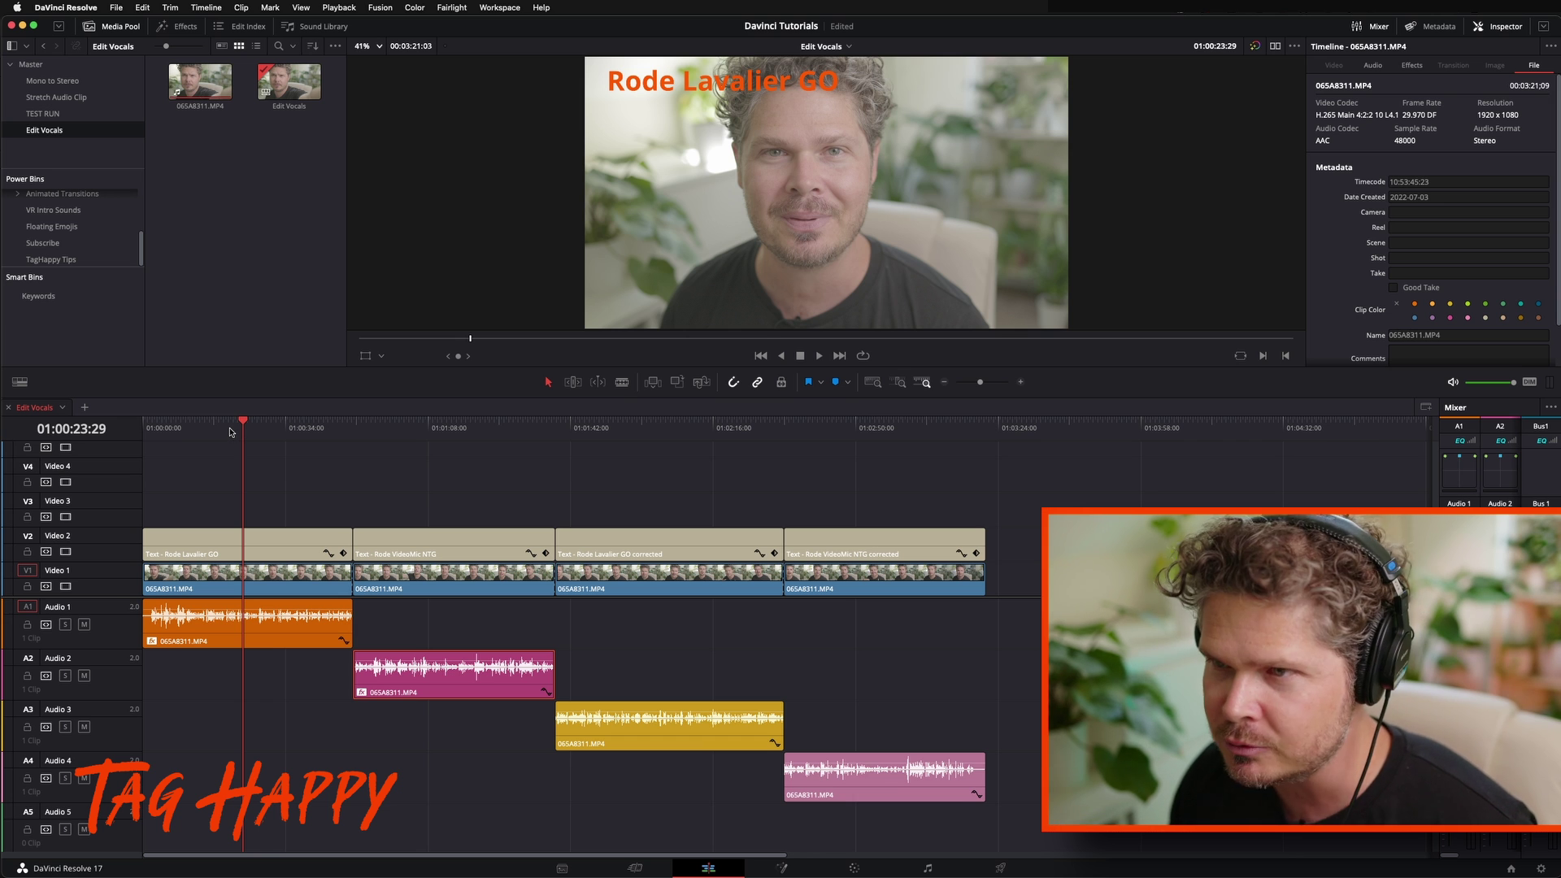
{"action": "left_click_drag", "start_coordinate": [231, 426], "coordinate": [223, 426]}
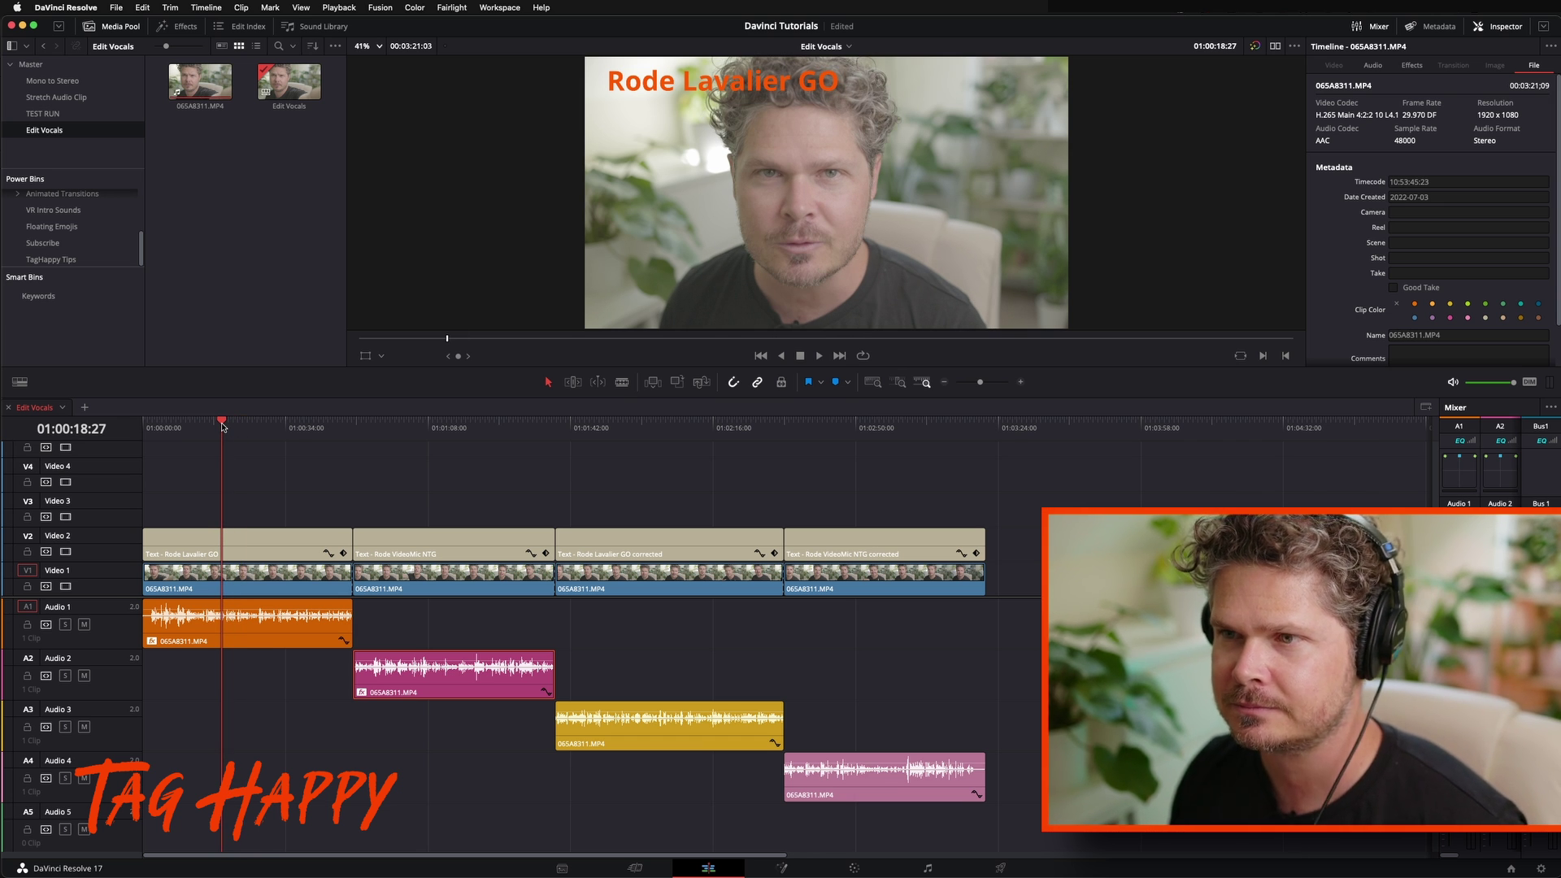
{"action": "key", "text": "space"}
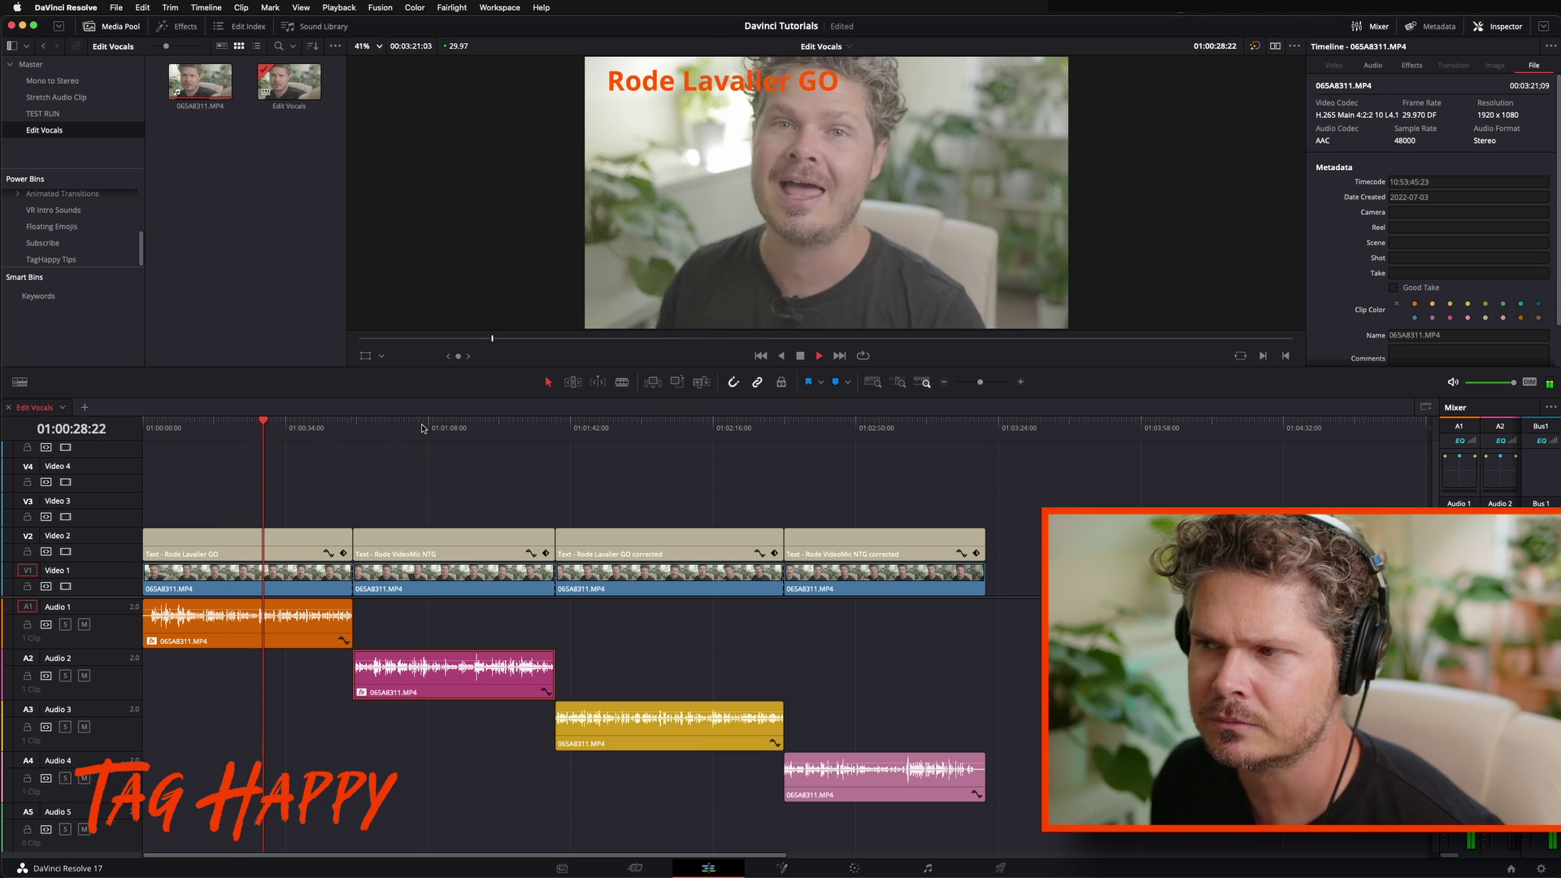
{"action": "left_click", "coordinate": [367, 425]}
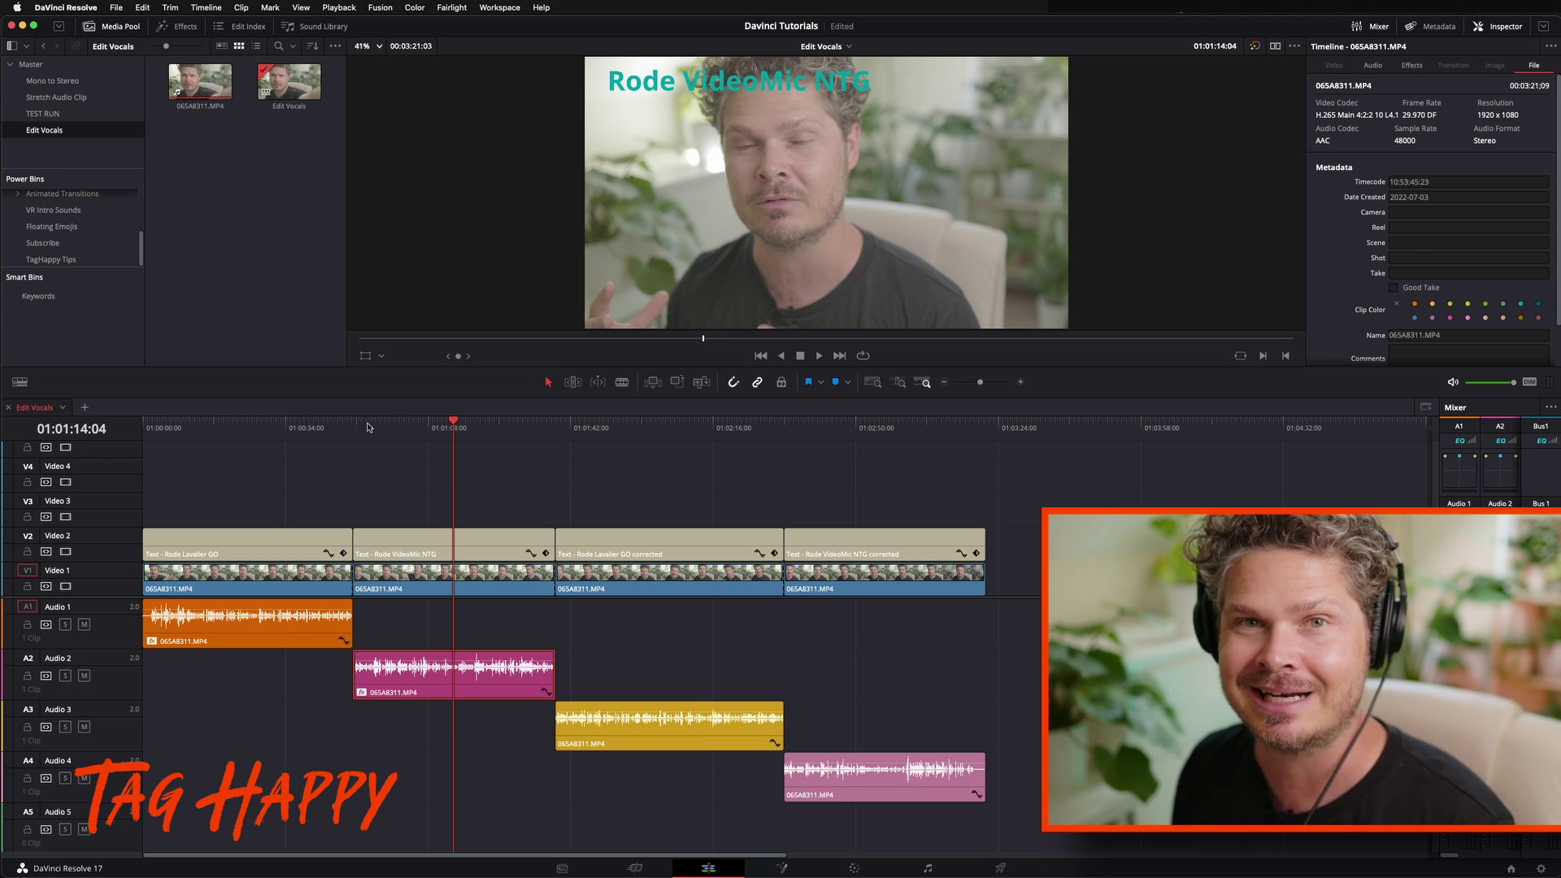
- Select the Rode Lavalier GO corrected clip on Audio 3 and play it on the Fairlight page
{"action": "left_click_drag", "start_coordinate": [676, 426], "coordinate": [635, 425]}
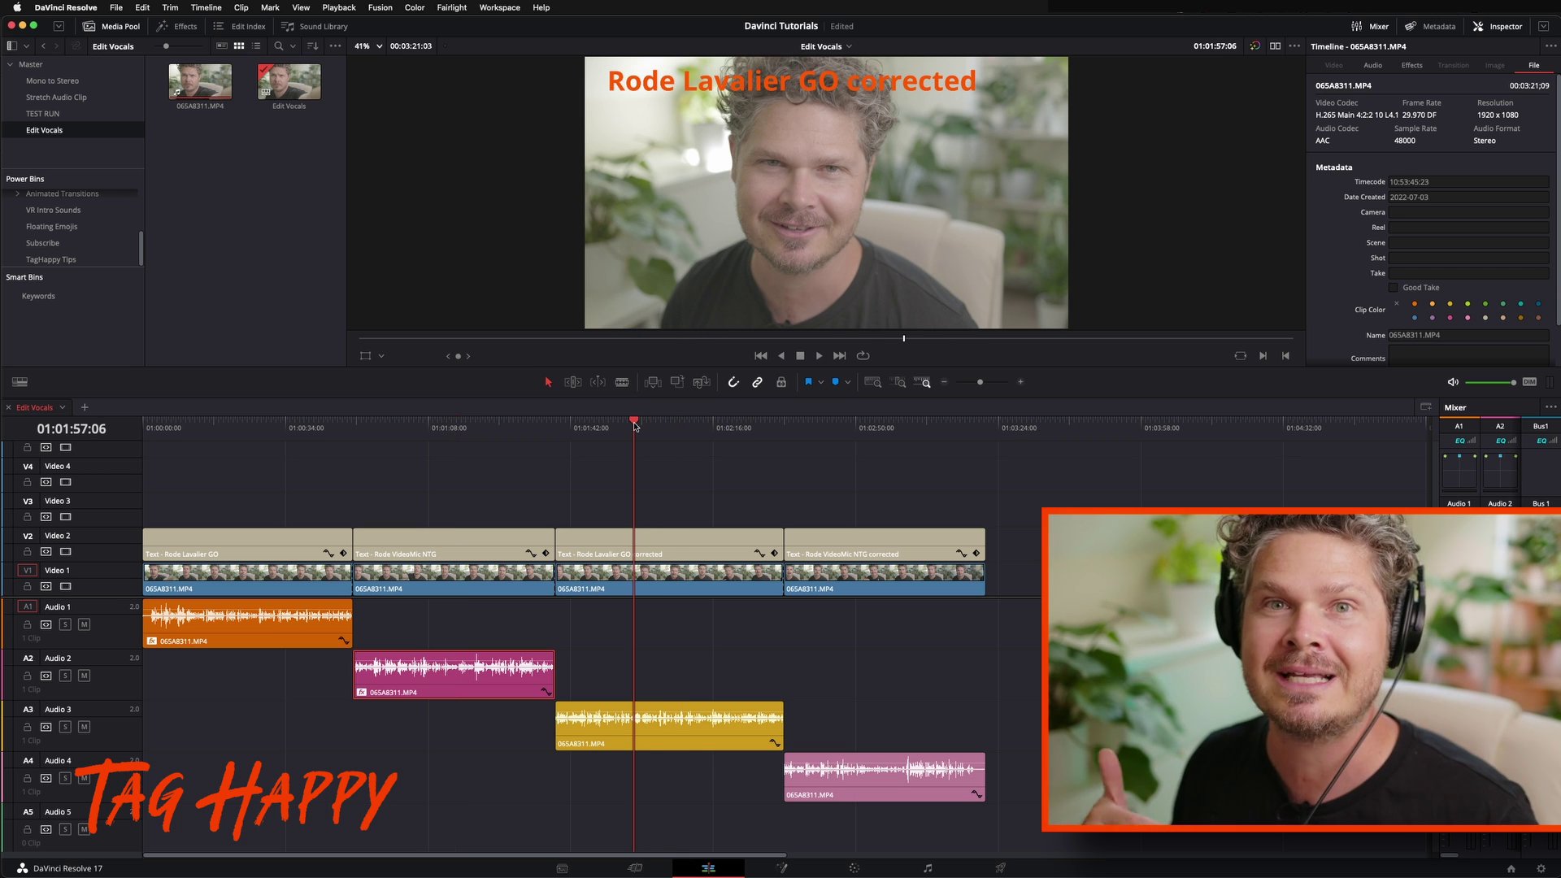
{"action": "left_click", "coordinate": [707, 736]}
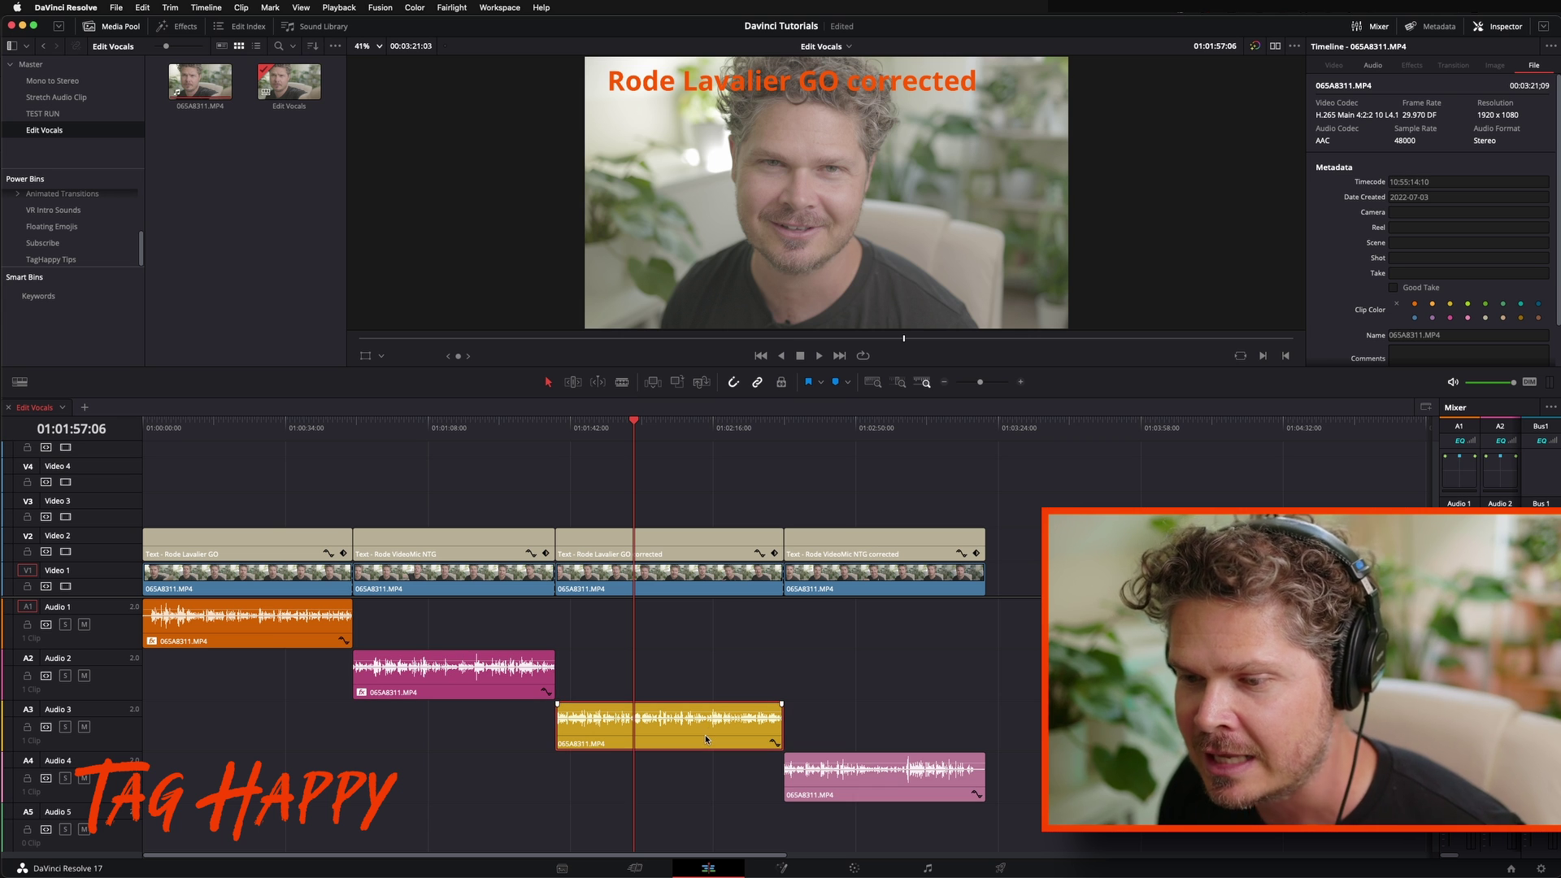
{"action": "left_click", "coordinate": [928, 868]}
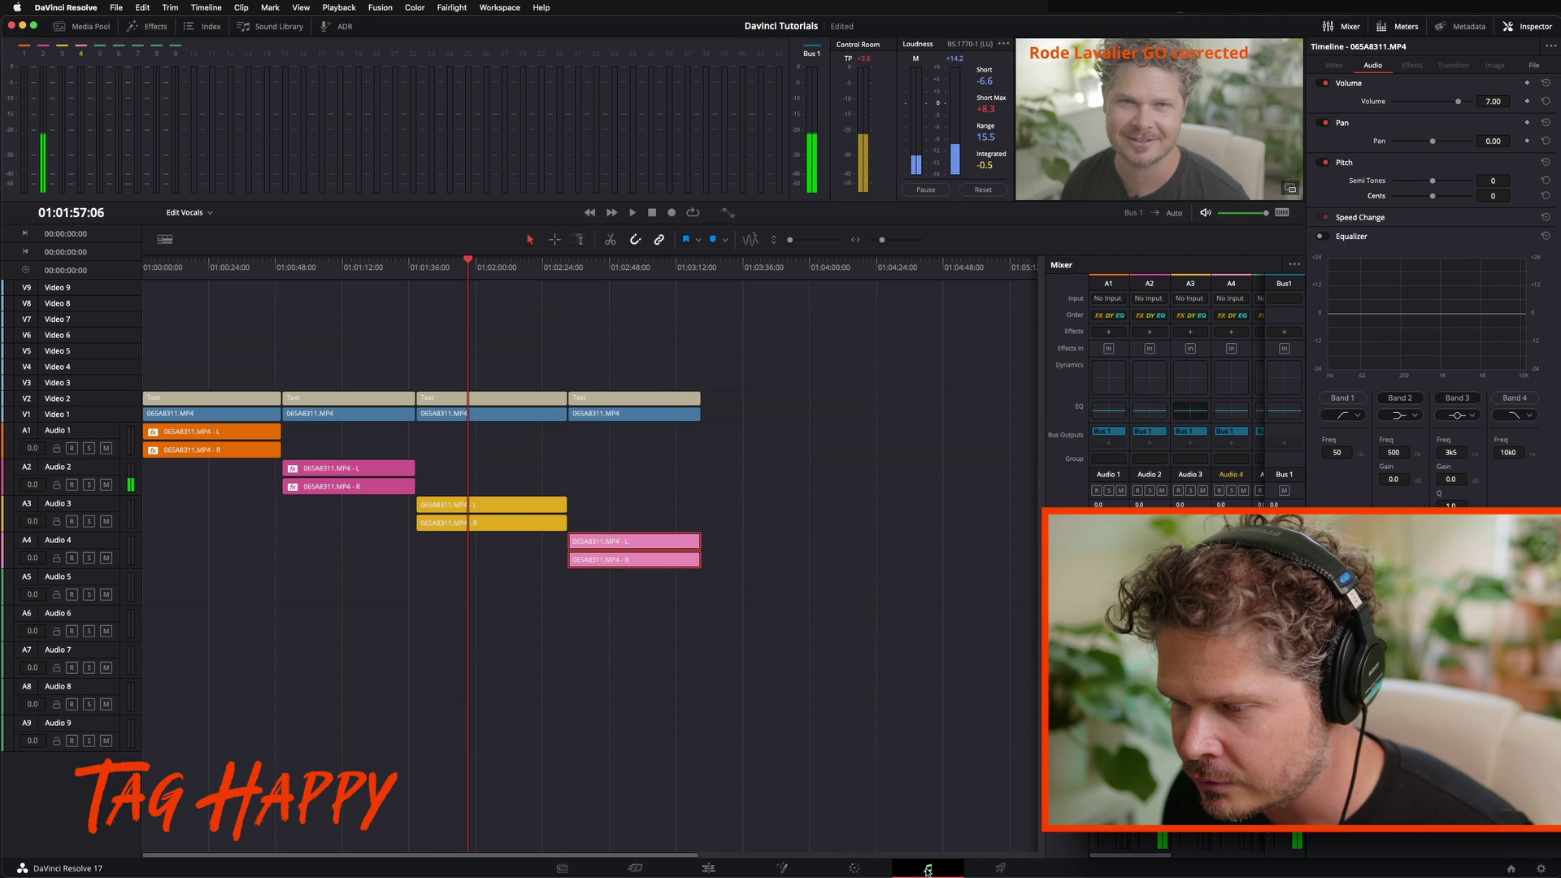
{"action": "key", "text": "space"}
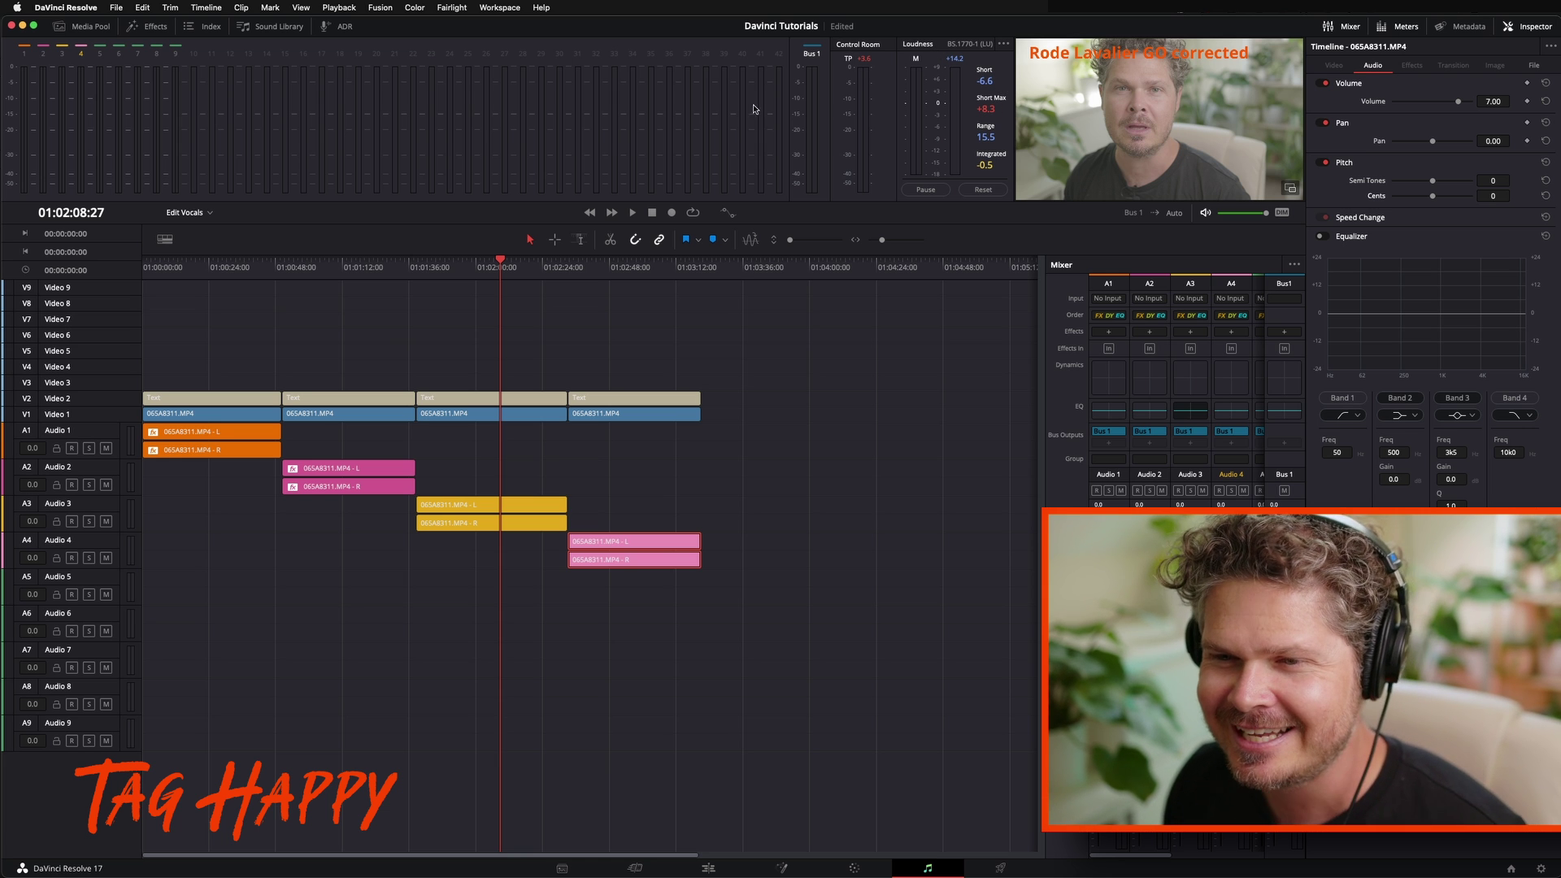
- Replay an earlier passage of the corrected lavalier clip to listen to it
{"action": "left_click", "coordinate": [446, 267]}
{"action": "left_click_drag", "start_coordinate": [445, 267], "coordinate": [443, 267]}
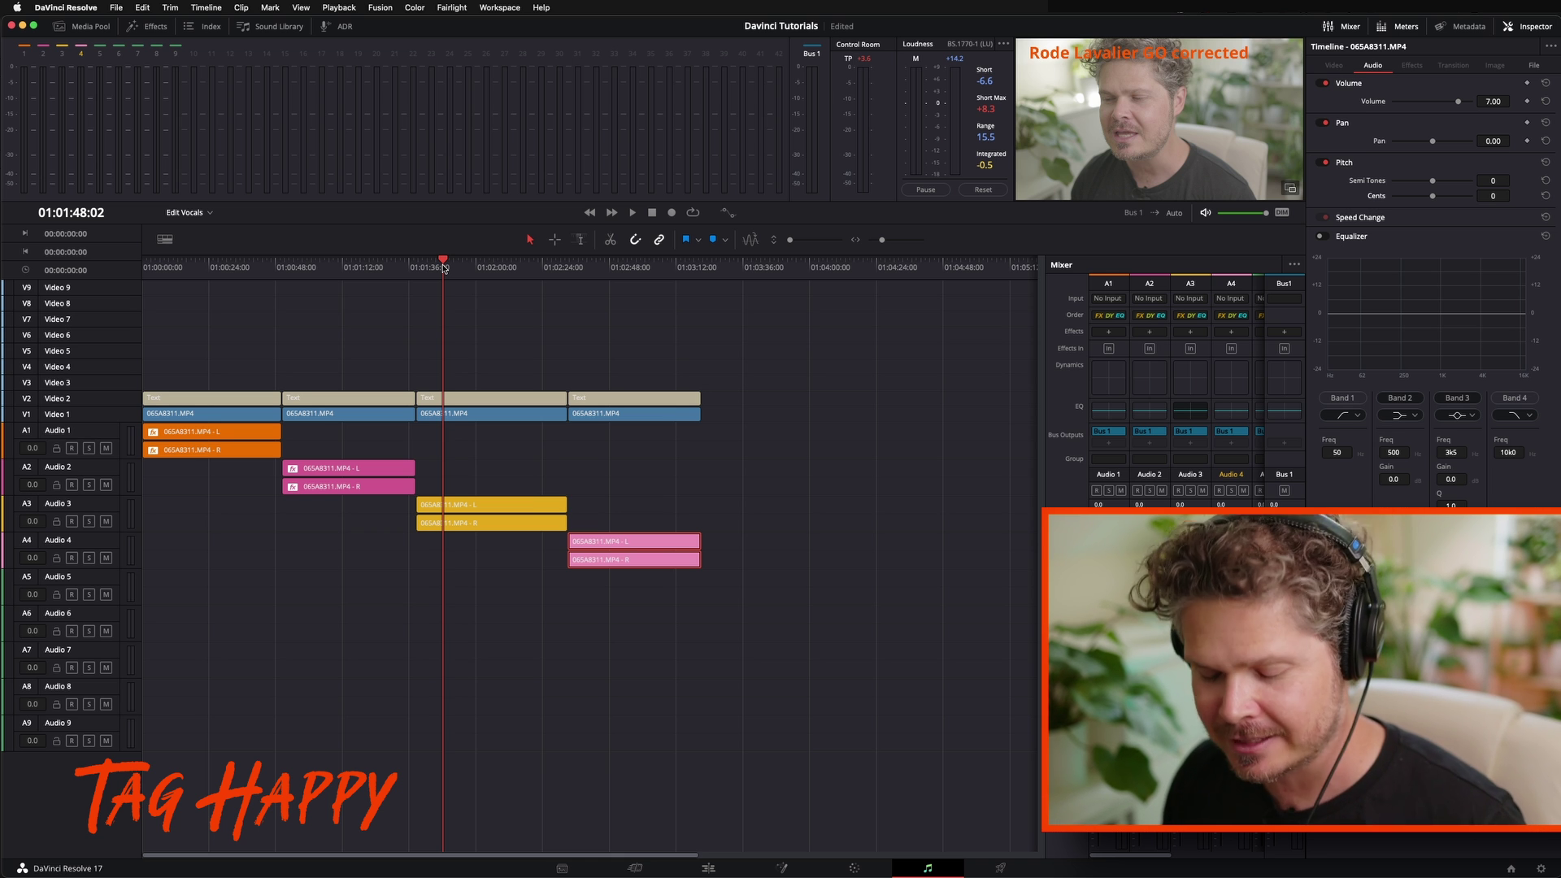
{"action": "key", "text": "space"}
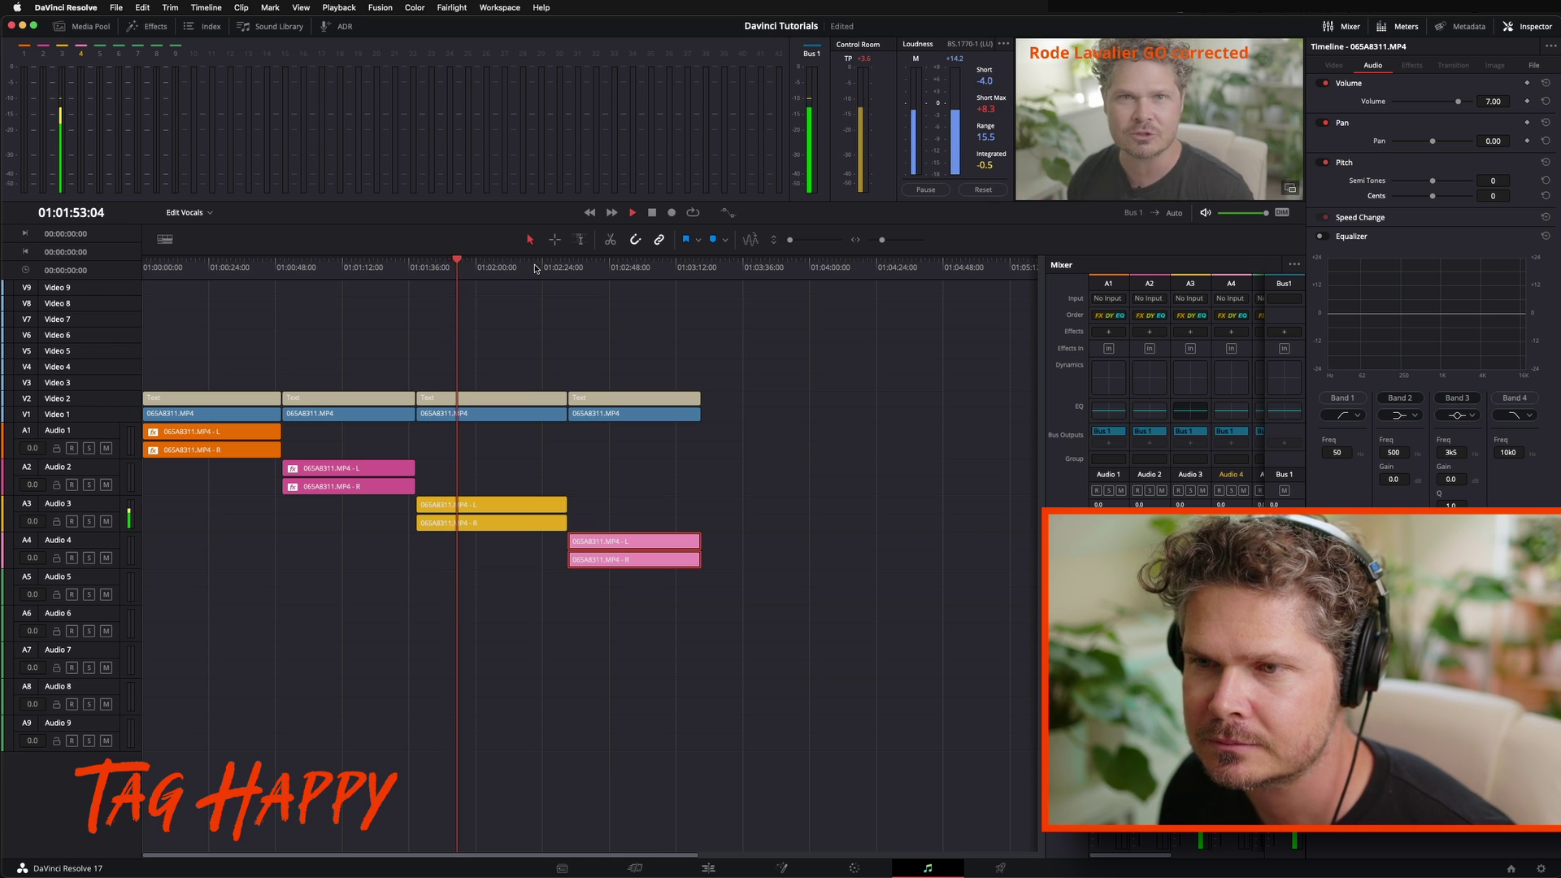
{"action": "key", "text": "space"}
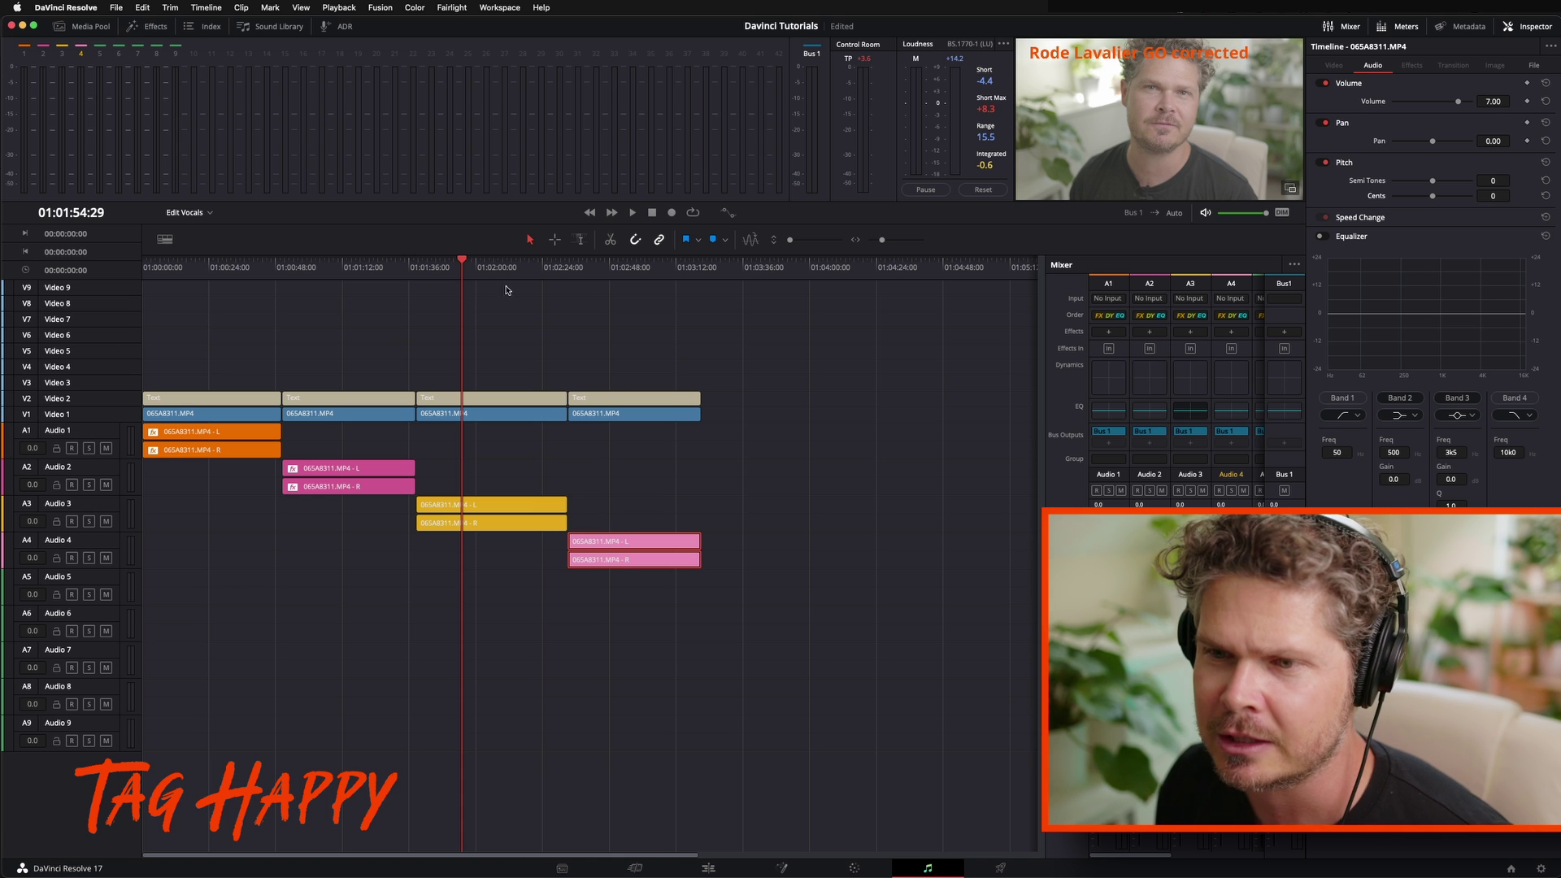
{"action": "left_click", "coordinate": [446, 268]}
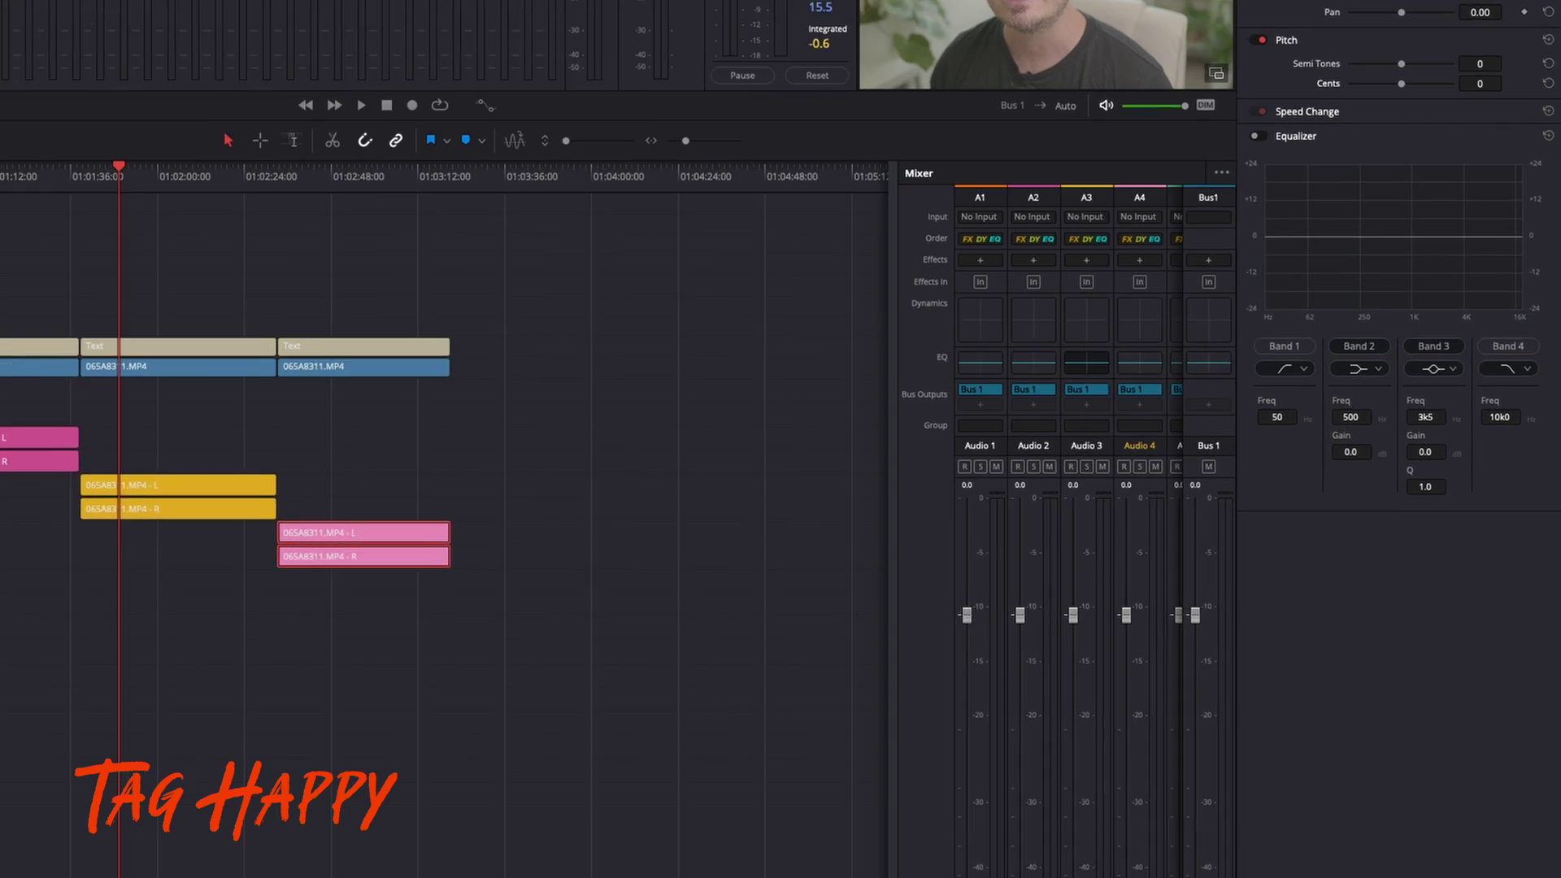
- Add a Stereo Fixer to Audio 3 using the third Format option
{"action": "left_click", "coordinate": [1100, 198]}
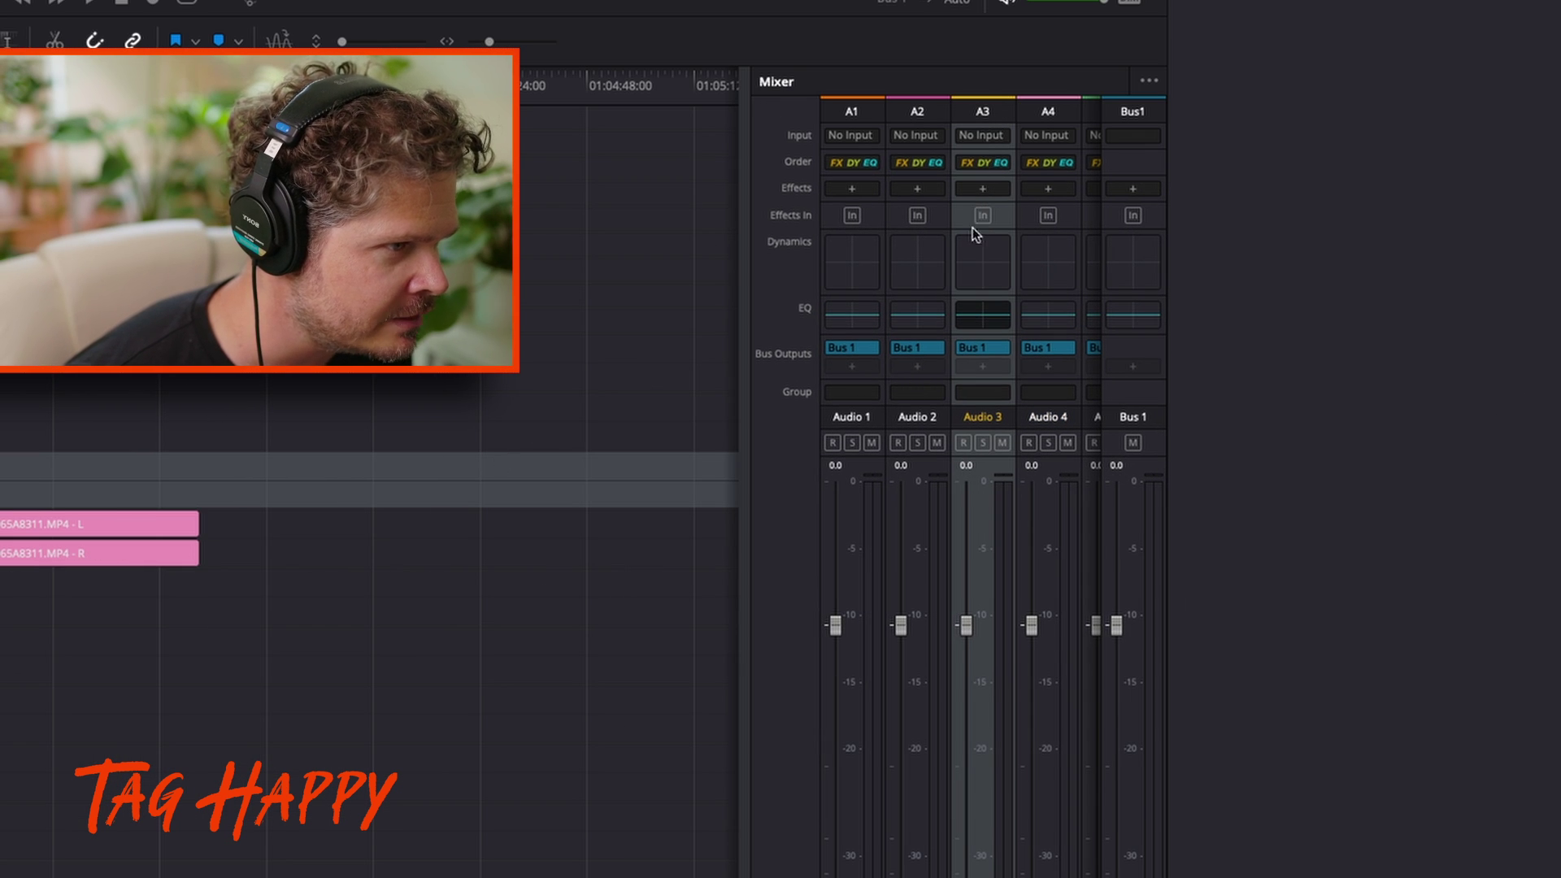
{"action": "left_click", "coordinate": [981, 190]}
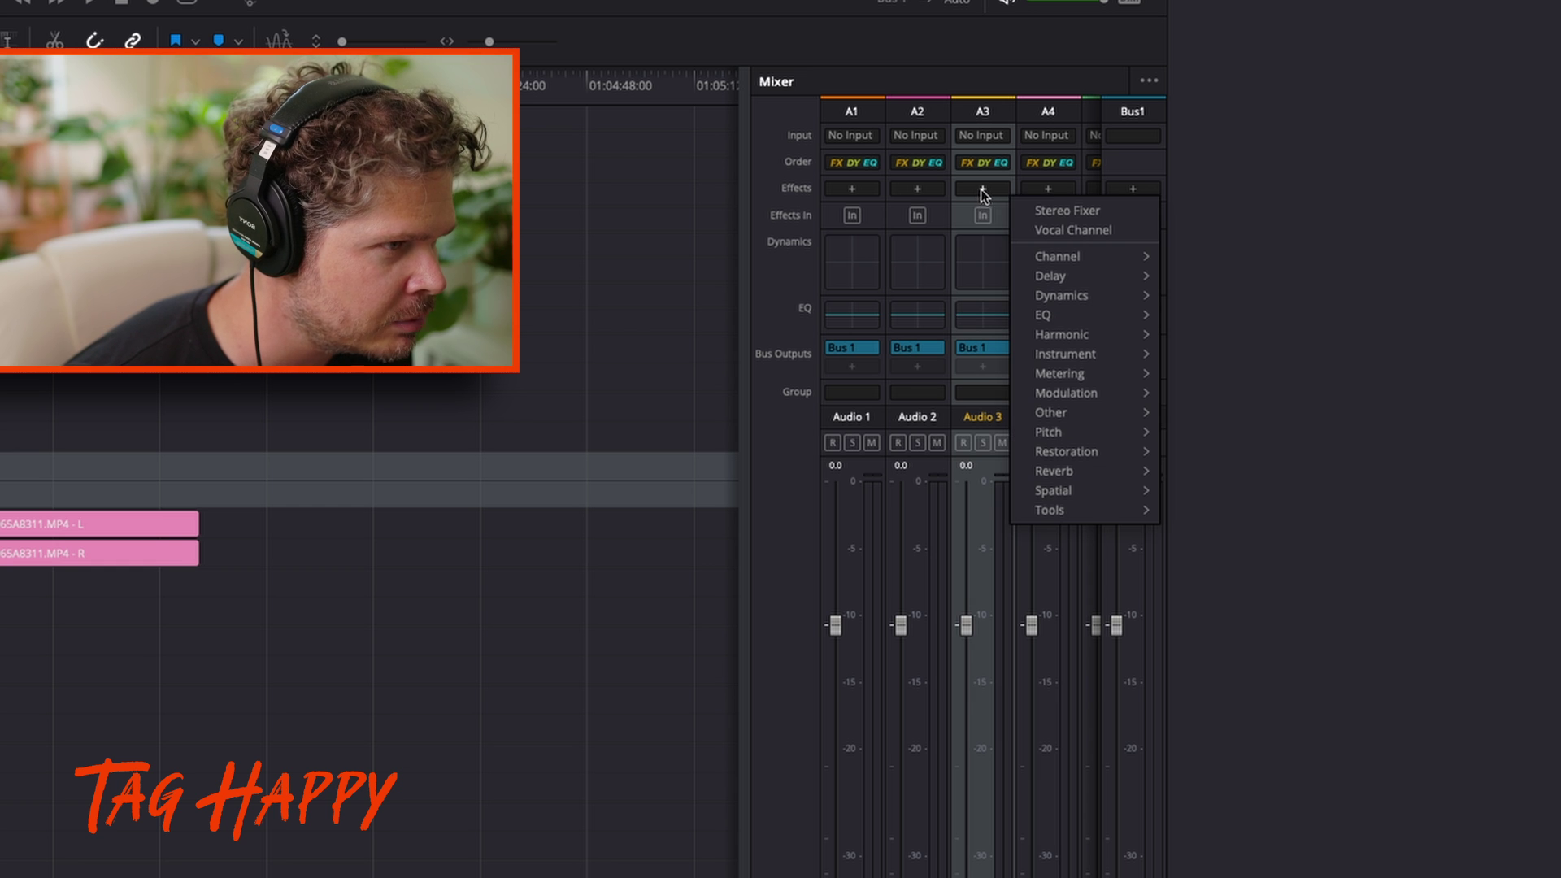
{"action": "left_click", "coordinate": [1057, 211]}
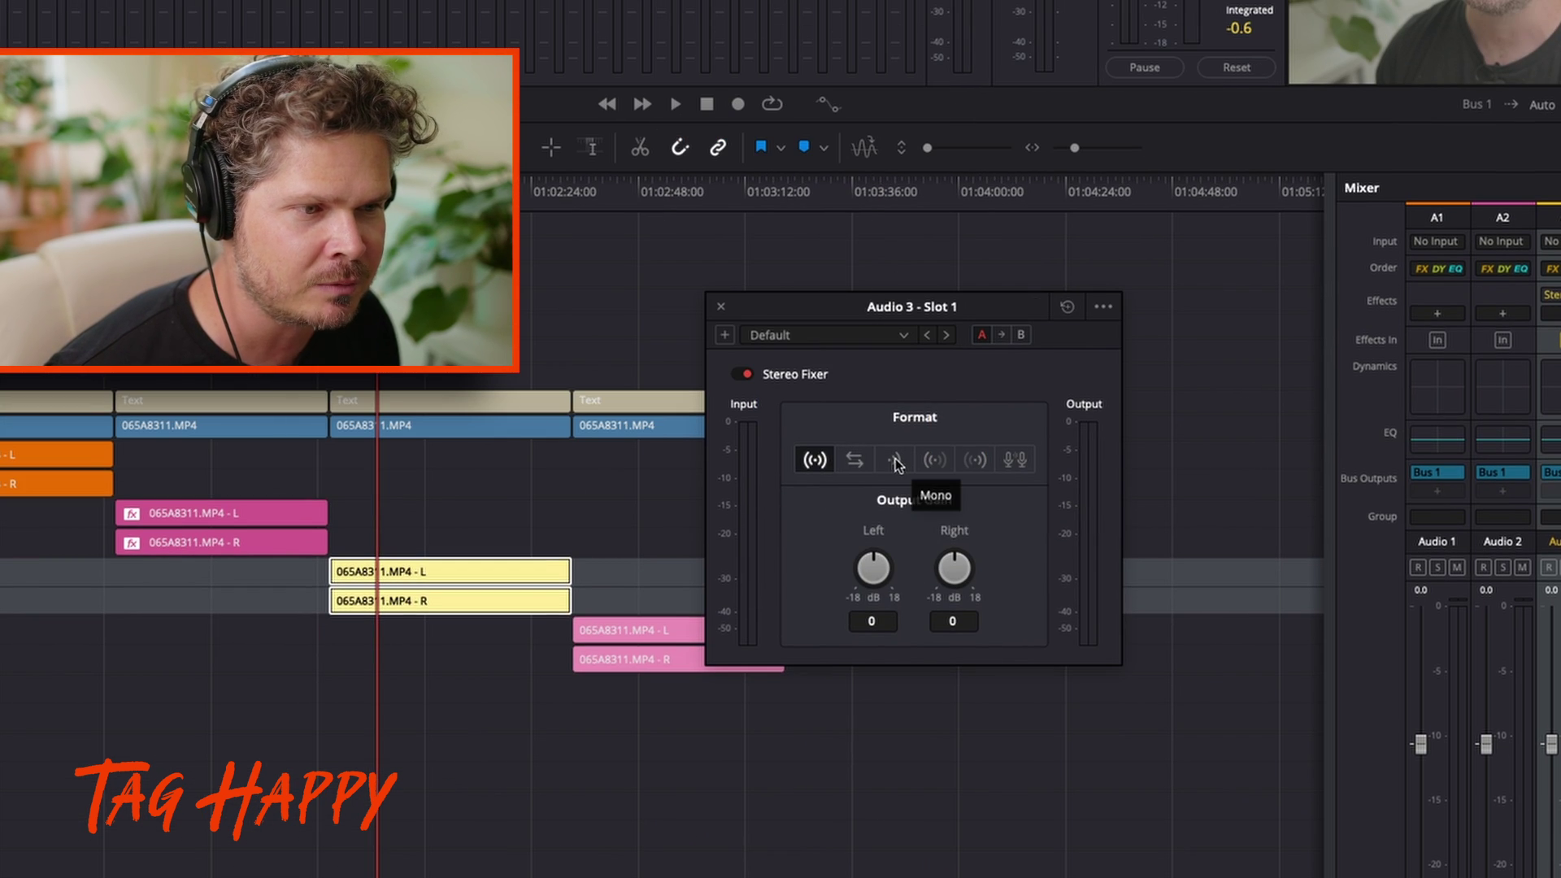
{"action": "left_click", "coordinate": [309, 354]}
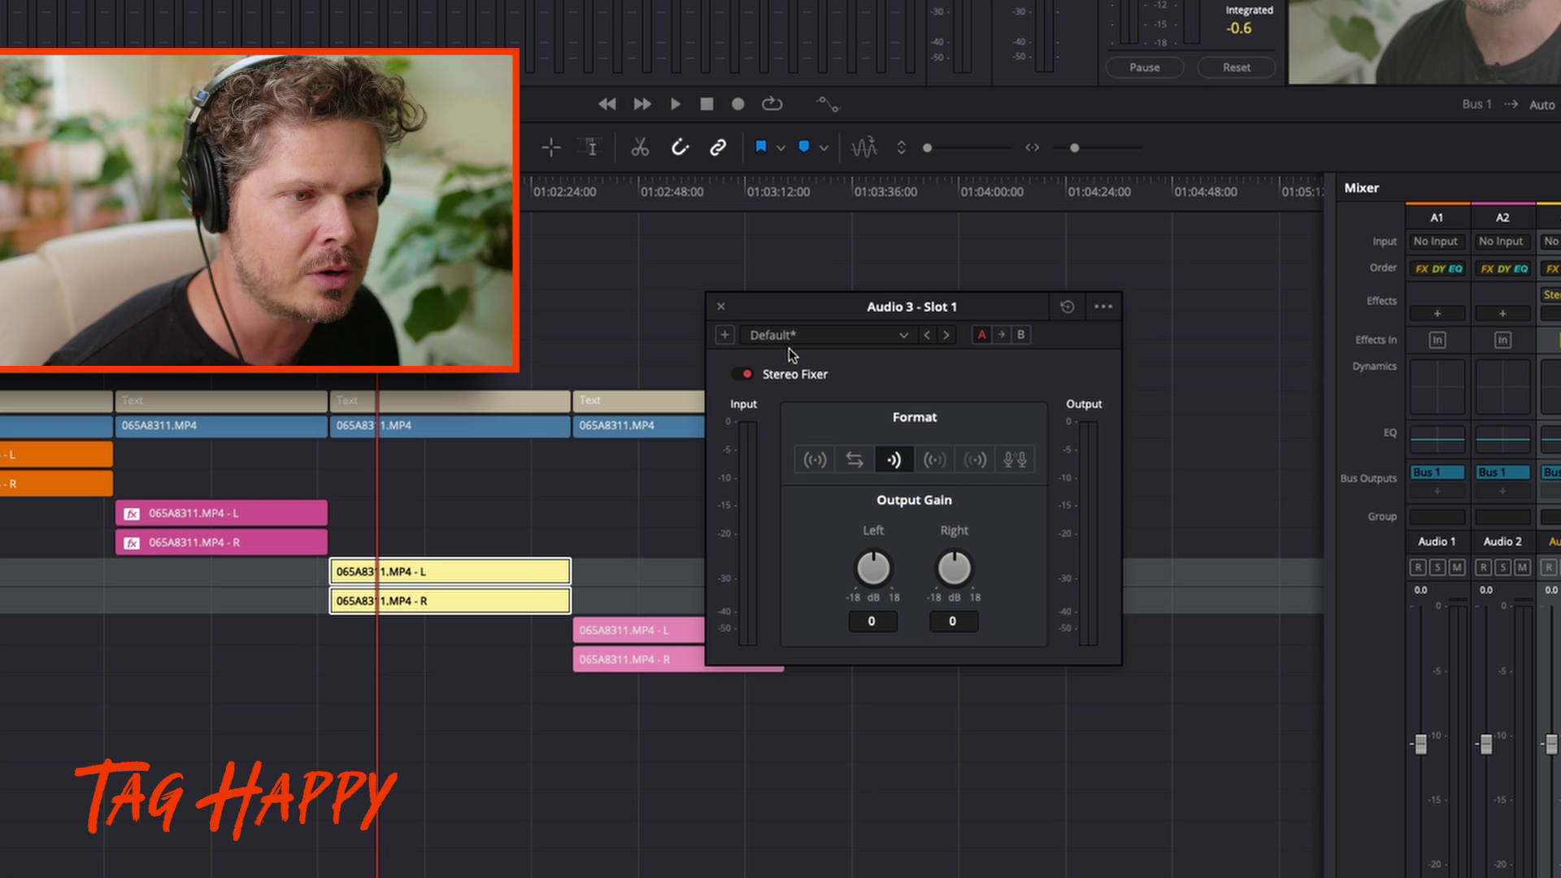
{"action": "left_click", "coordinate": [720, 306]}
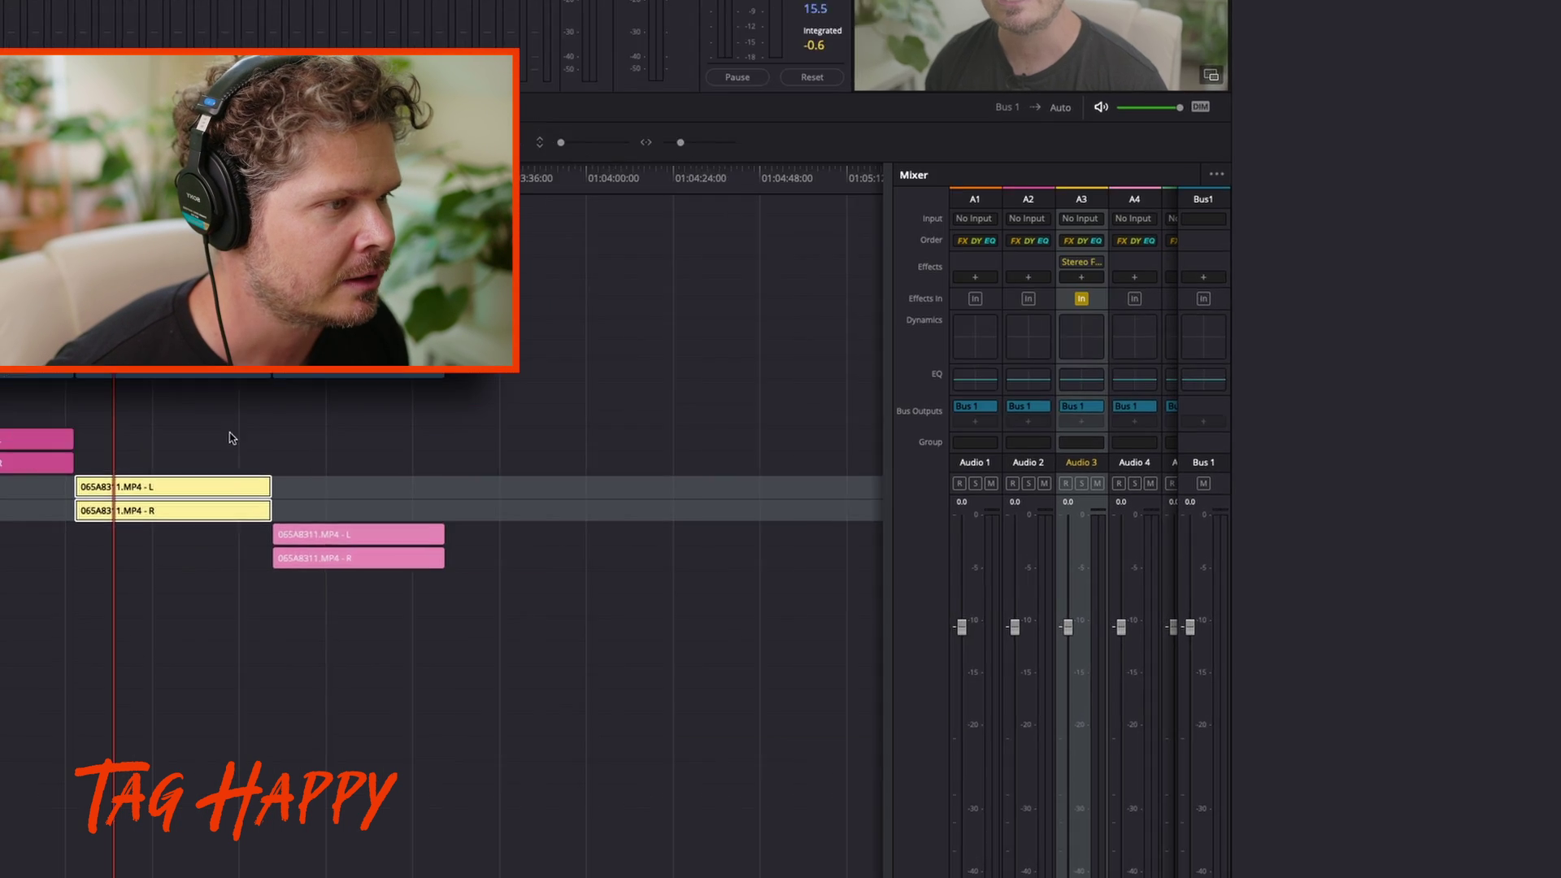
- Enable the Audio 3 compressor in Dynamics and set its threshold to -12.0 dB
{"action": "double_click", "coordinate": [969, 293]}
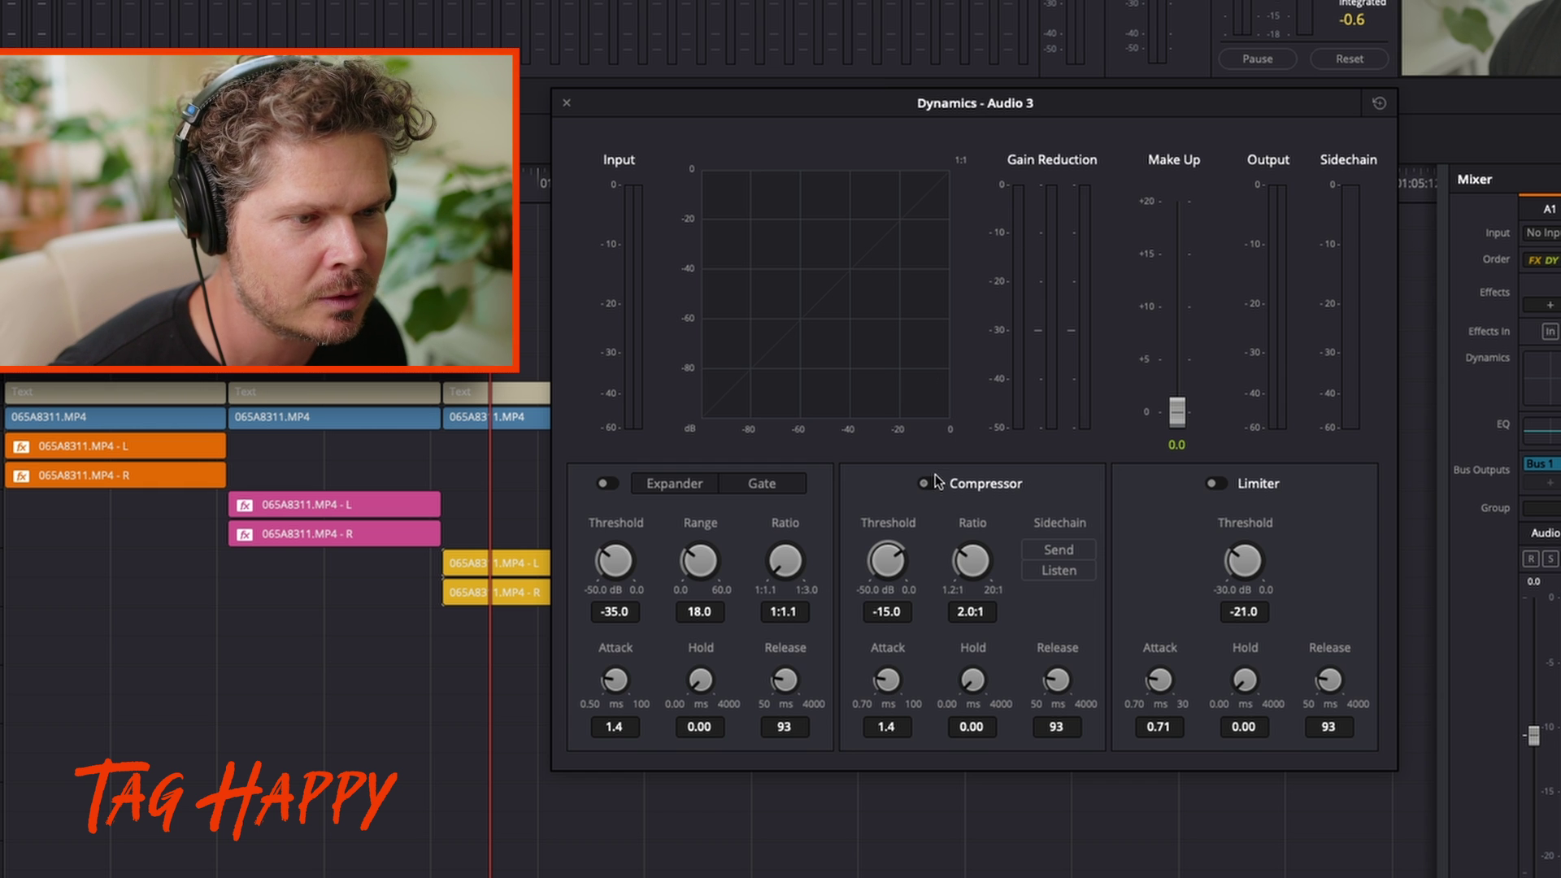
{"action": "left_click", "coordinate": [932, 483]}
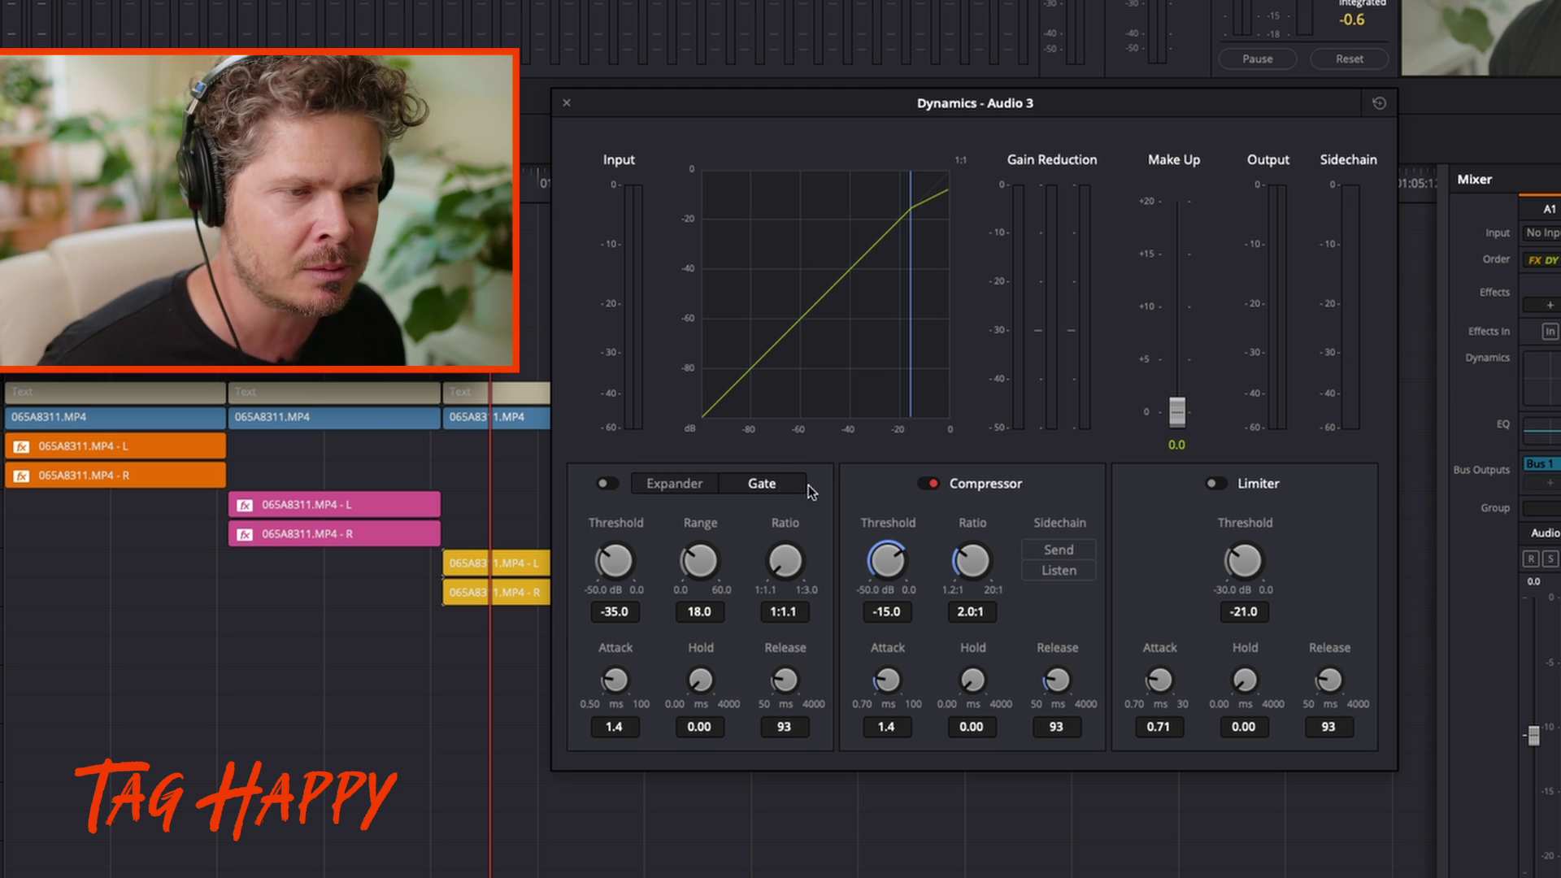
{"action": "left_click_drag", "start_coordinate": [898, 556], "coordinate": [813, 525]}
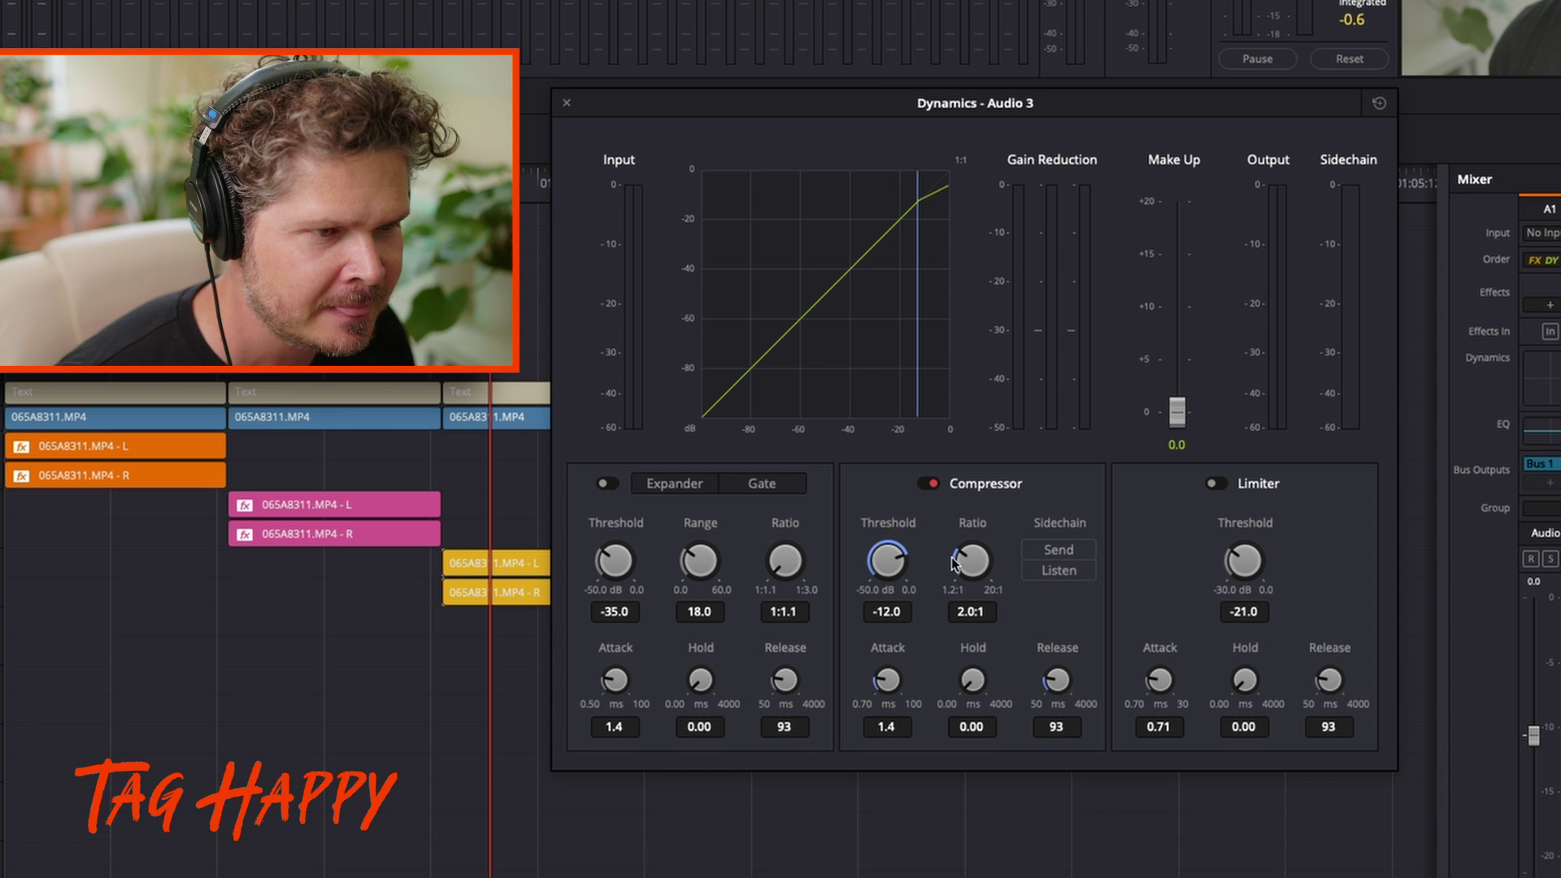
- Set the Audio 3 compressor ratio to 4.0:1, then bring up the Audio 3 Equalizer
{"action": "left_click_drag", "start_coordinate": [968, 560], "coordinate": [1005, 556]}
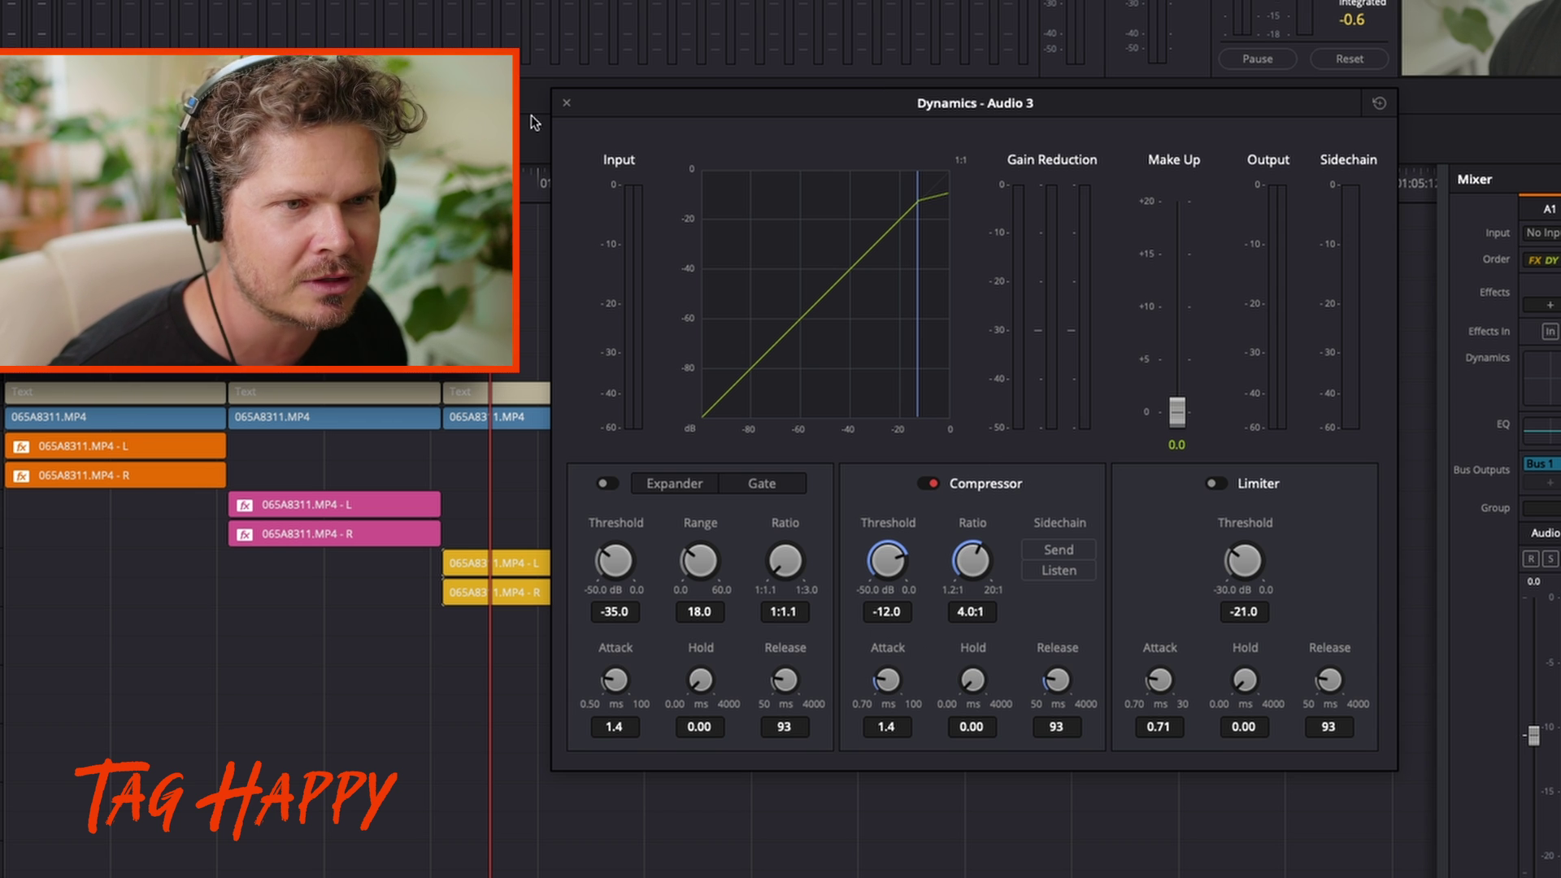
{"action": "left_click", "coordinate": [567, 103]}
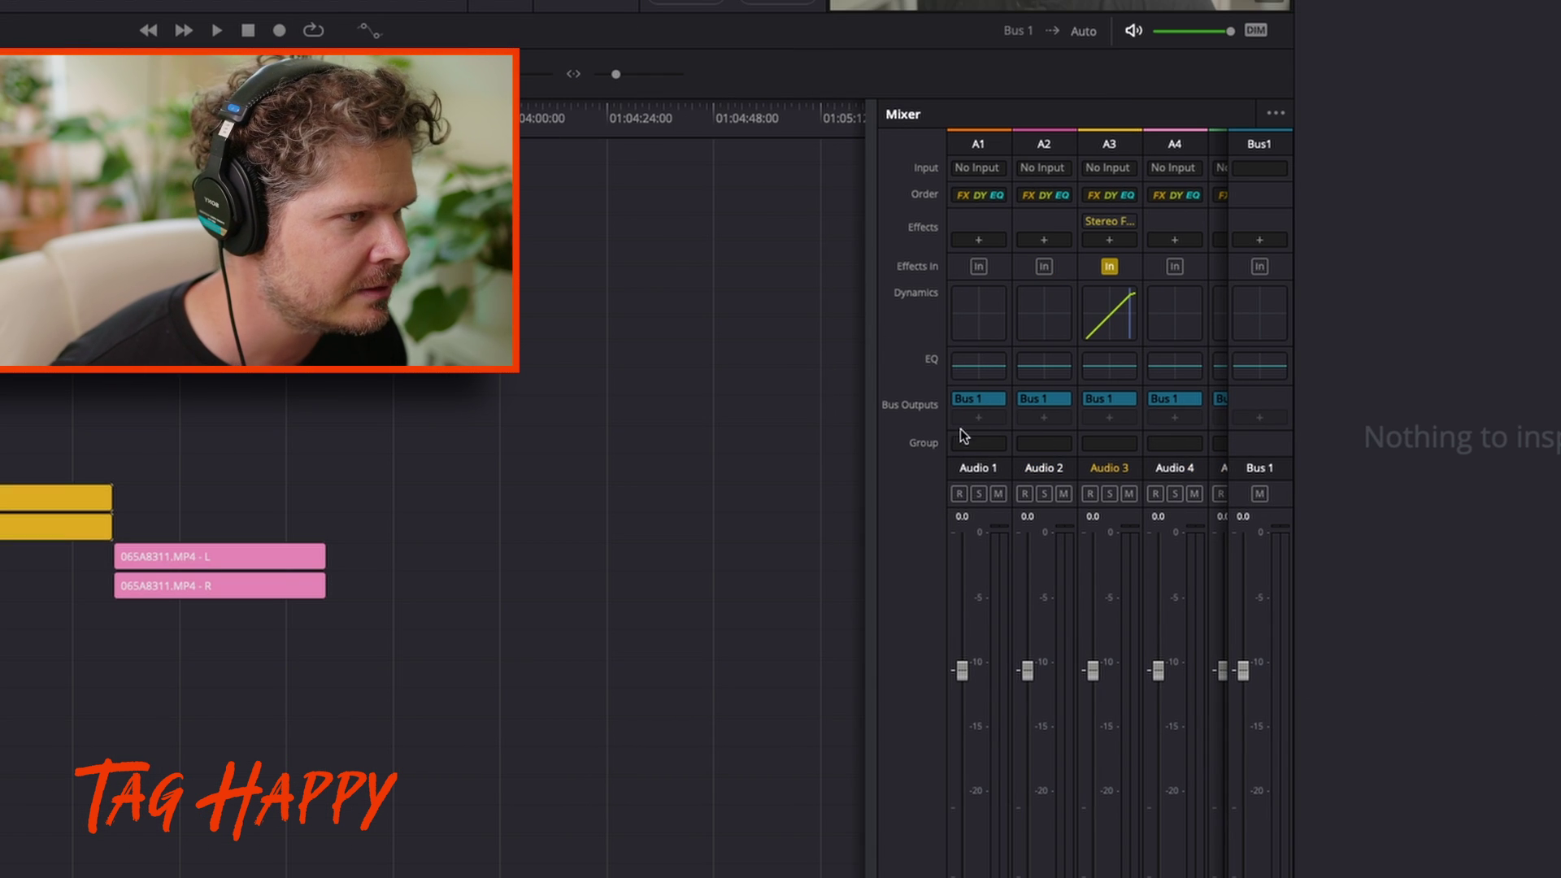
{"action": "double_click", "coordinate": [1105, 368]}
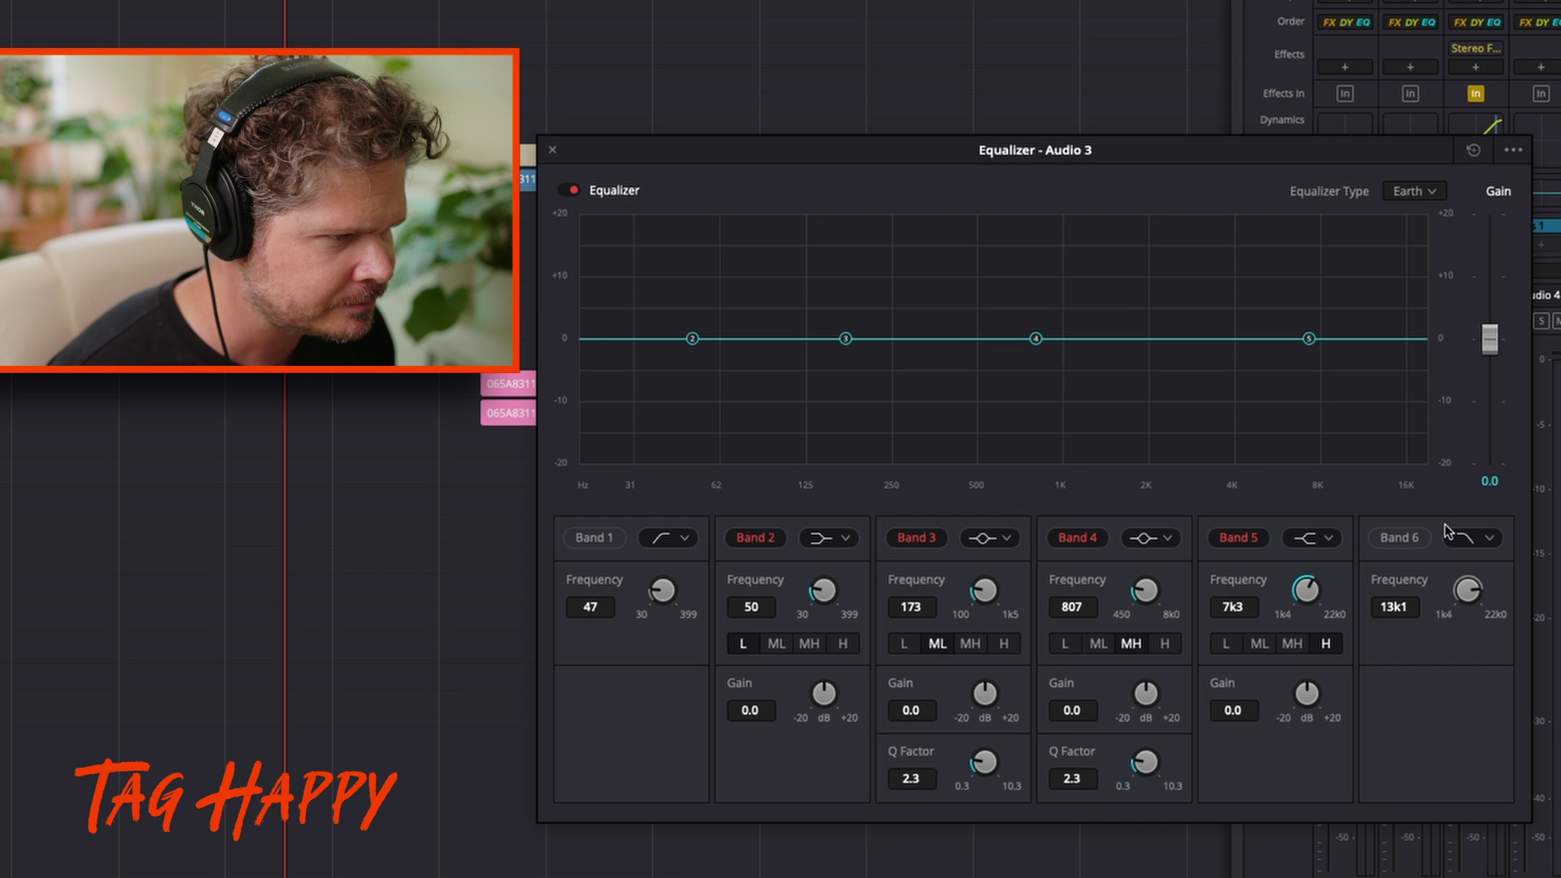
- Enable both roll-offs and make band 3 a +4.7 dB low shelf at 190 Hz
{"action": "left_click", "coordinate": [1402, 539]}
{"action": "left_click", "coordinate": [595, 539]}
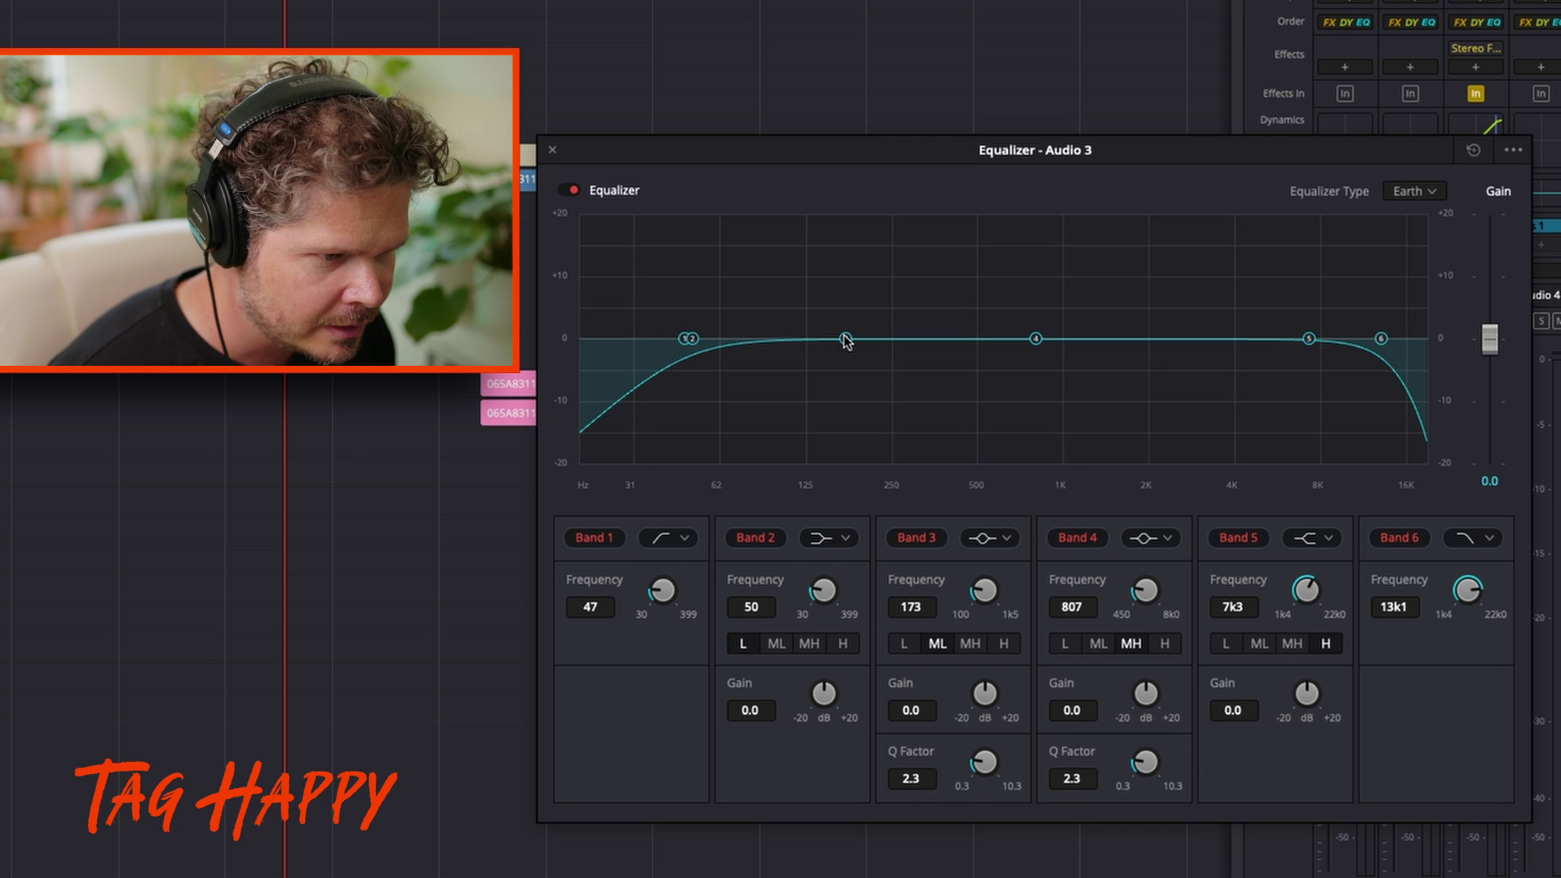
{"action": "left_click_drag", "start_coordinate": [846, 340], "coordinate": [803, 316]}
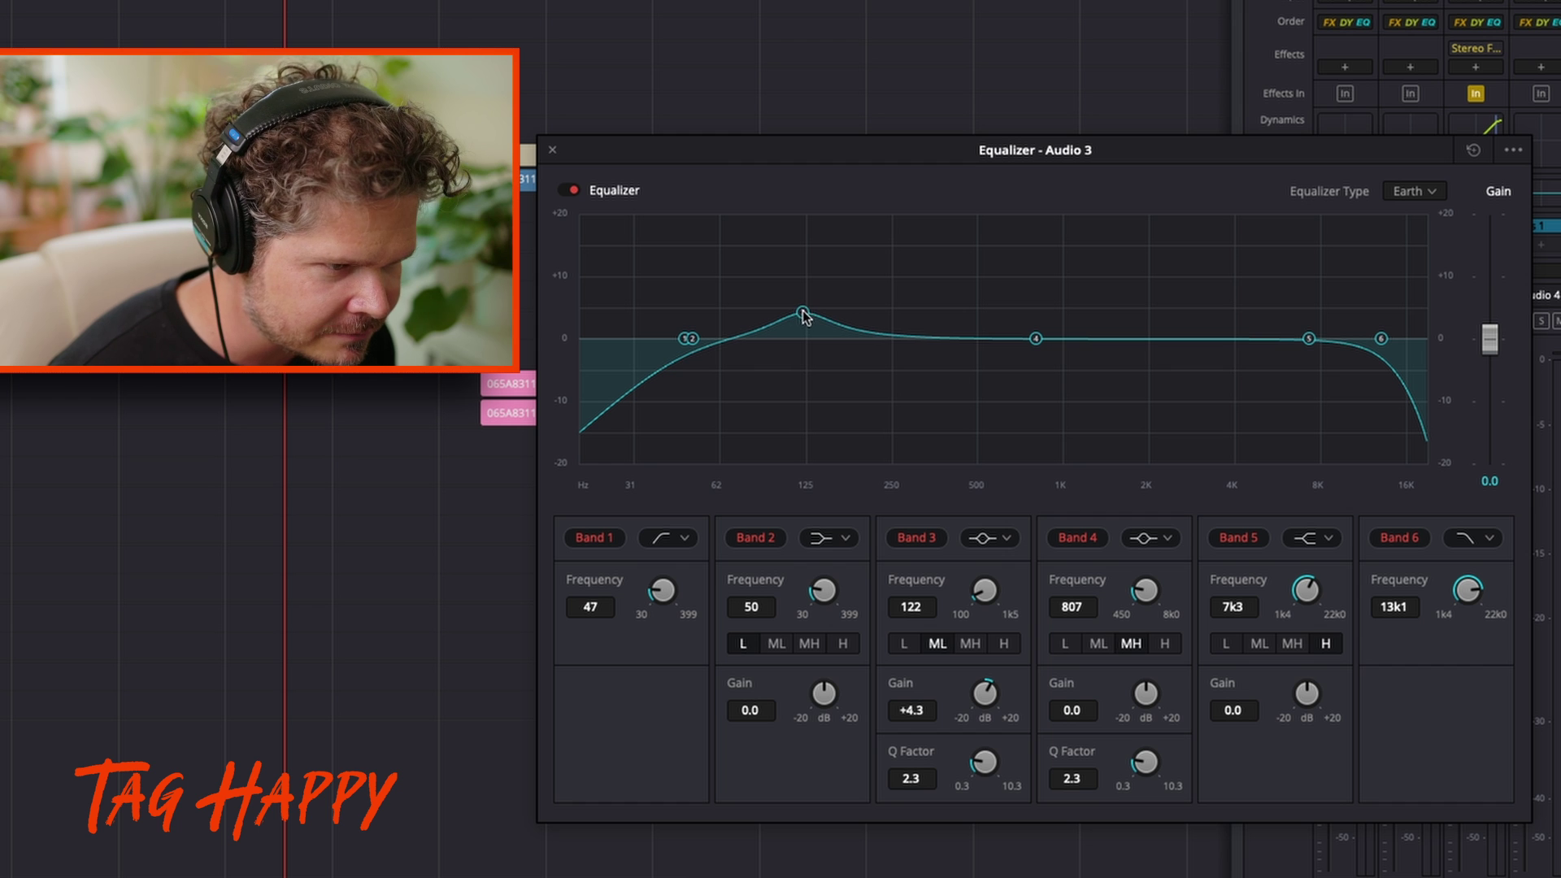
{"action": "left_click", "coordinate": [978, 547]}
{"action": "left_click", "coordinate": [985, 565]}
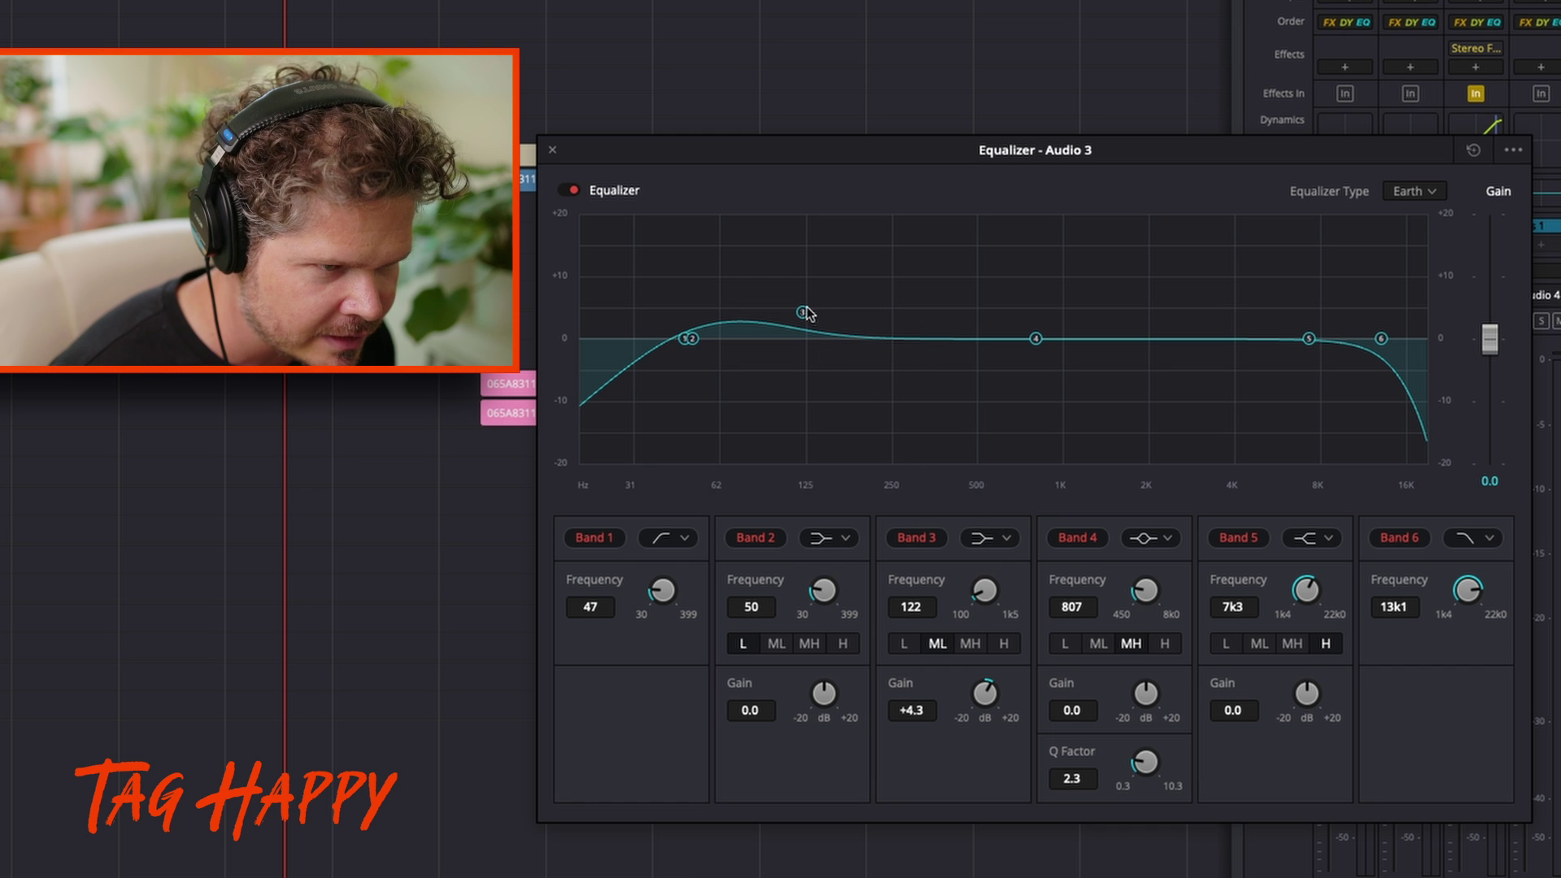
{"action": "left_click_drag", "start_coordinate": [805, 314], "coordinate": [859, 310]}
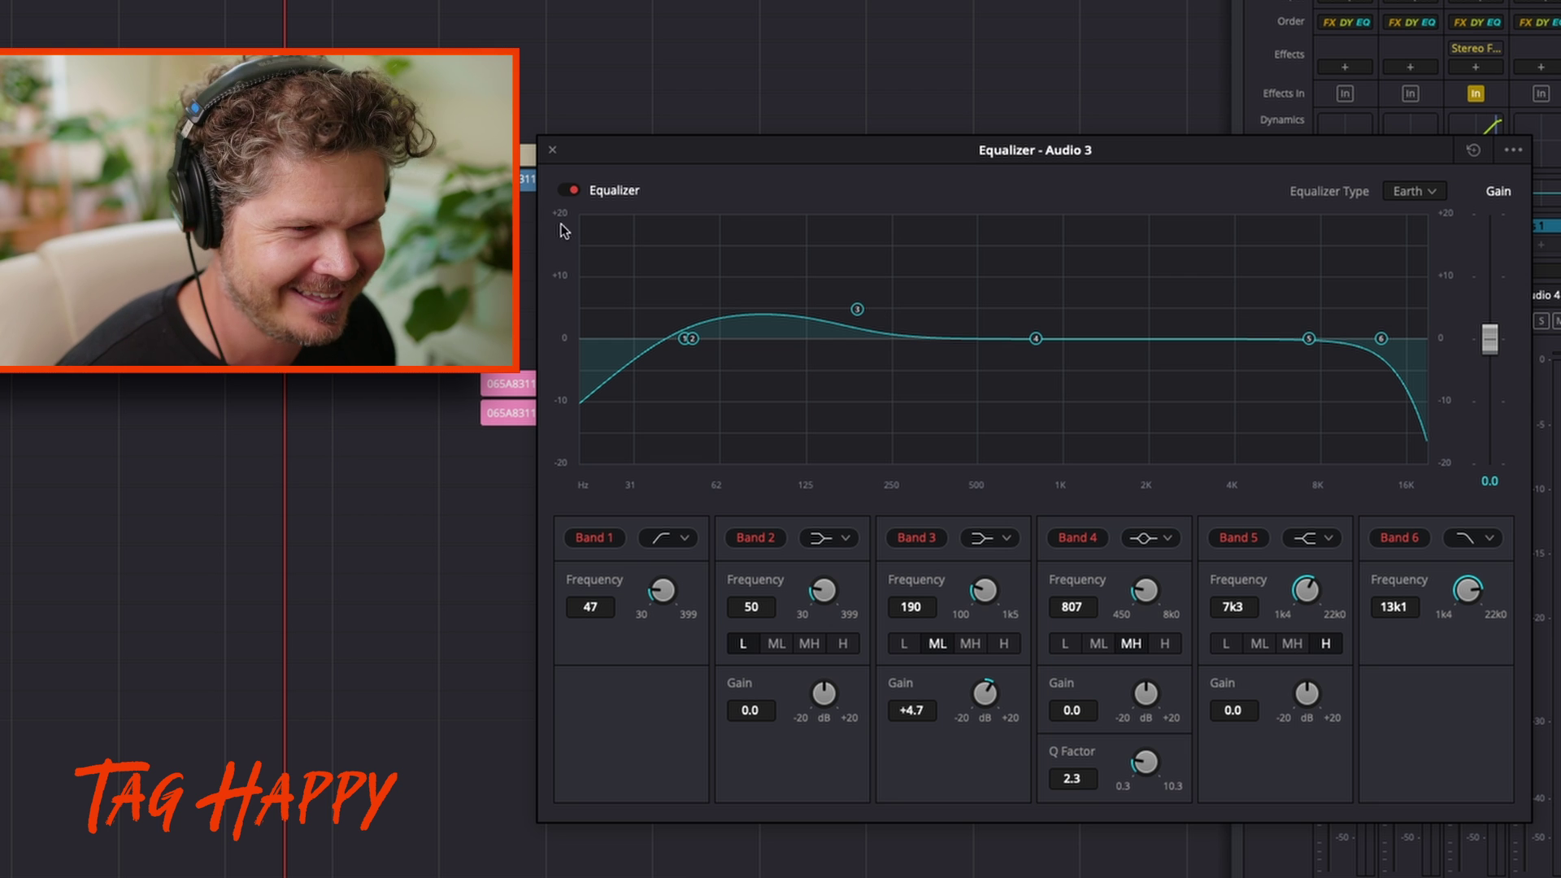
- Close the equalizer, listen to the lavalier section, and reopen the Audio 3 EQ
{"action": "left_click", "coordinate": [553, 152]}
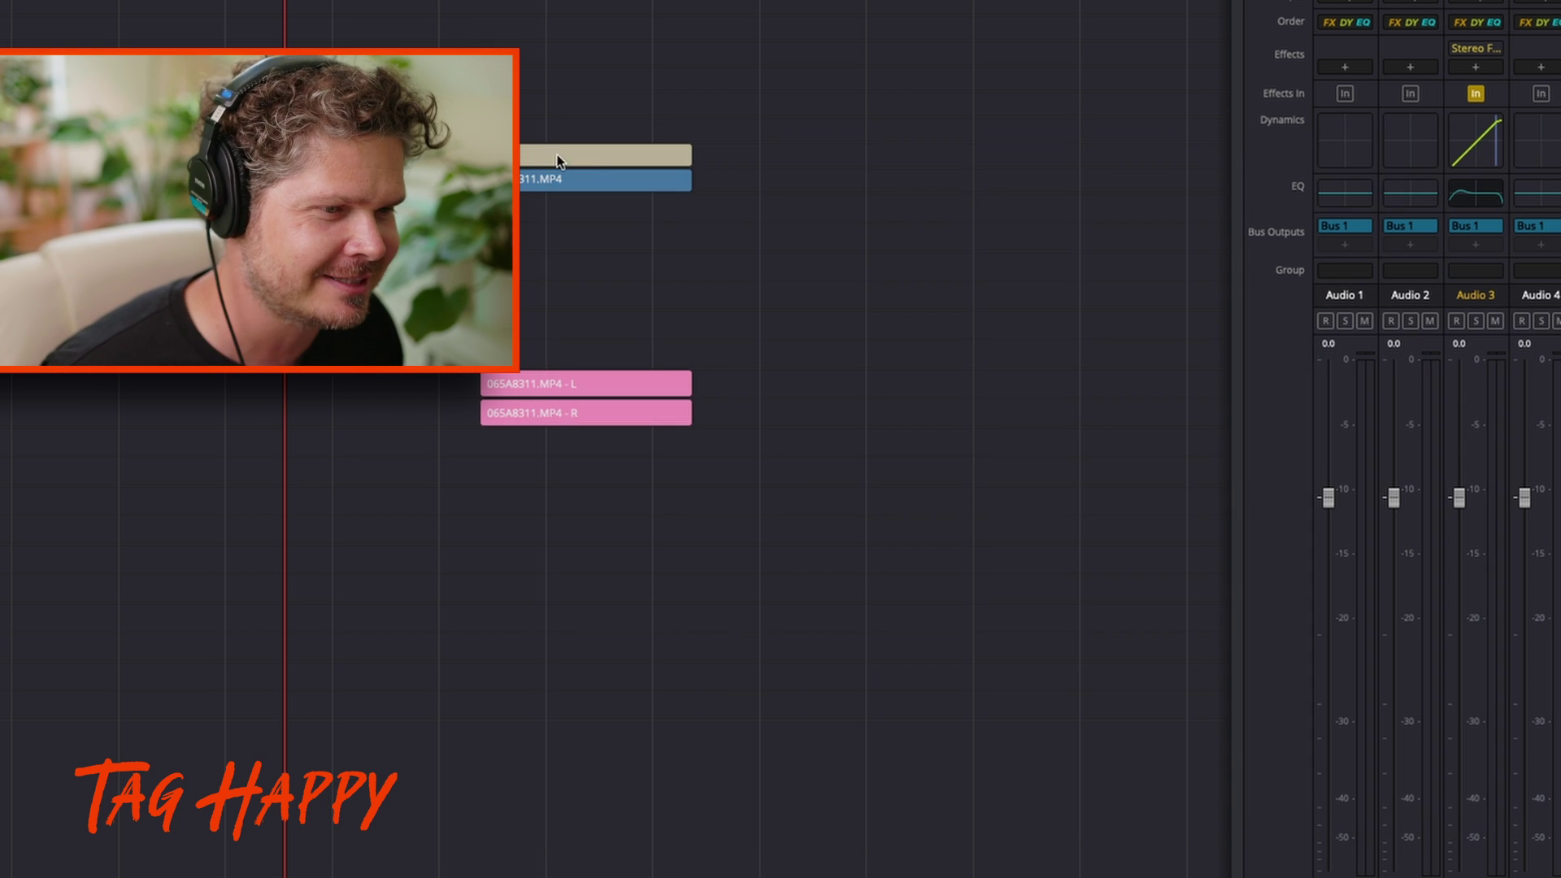
{"action": "key", "text": "Left"}
{"action": "key", "text": "Left"}
{"action": "key", "text": "Left"}
{"action": "key", "text": "Left"}
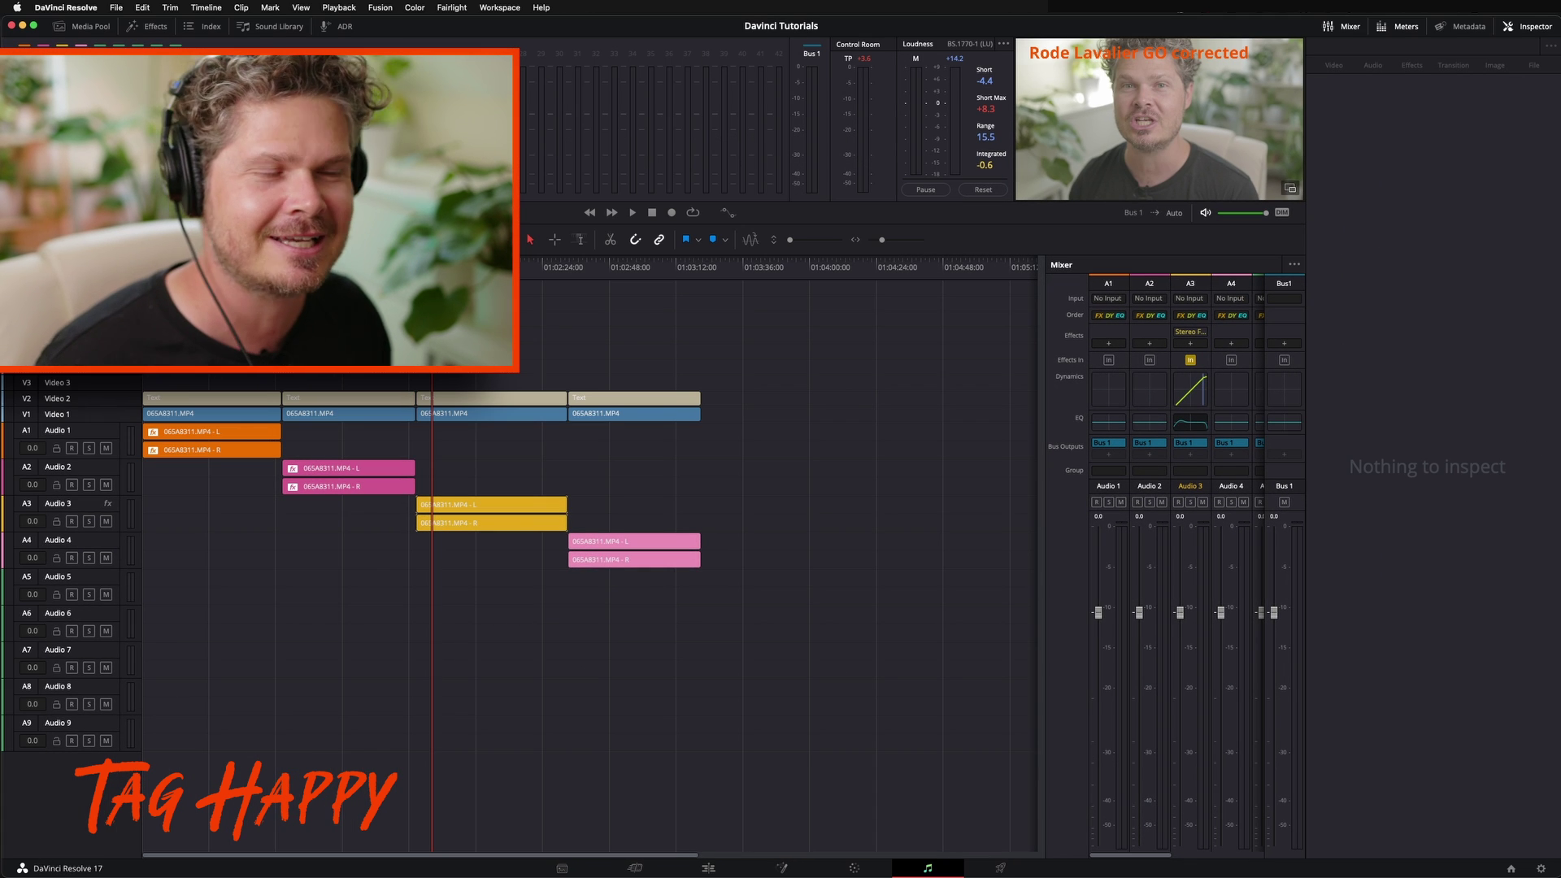
{"action": "key", "text": "space"}
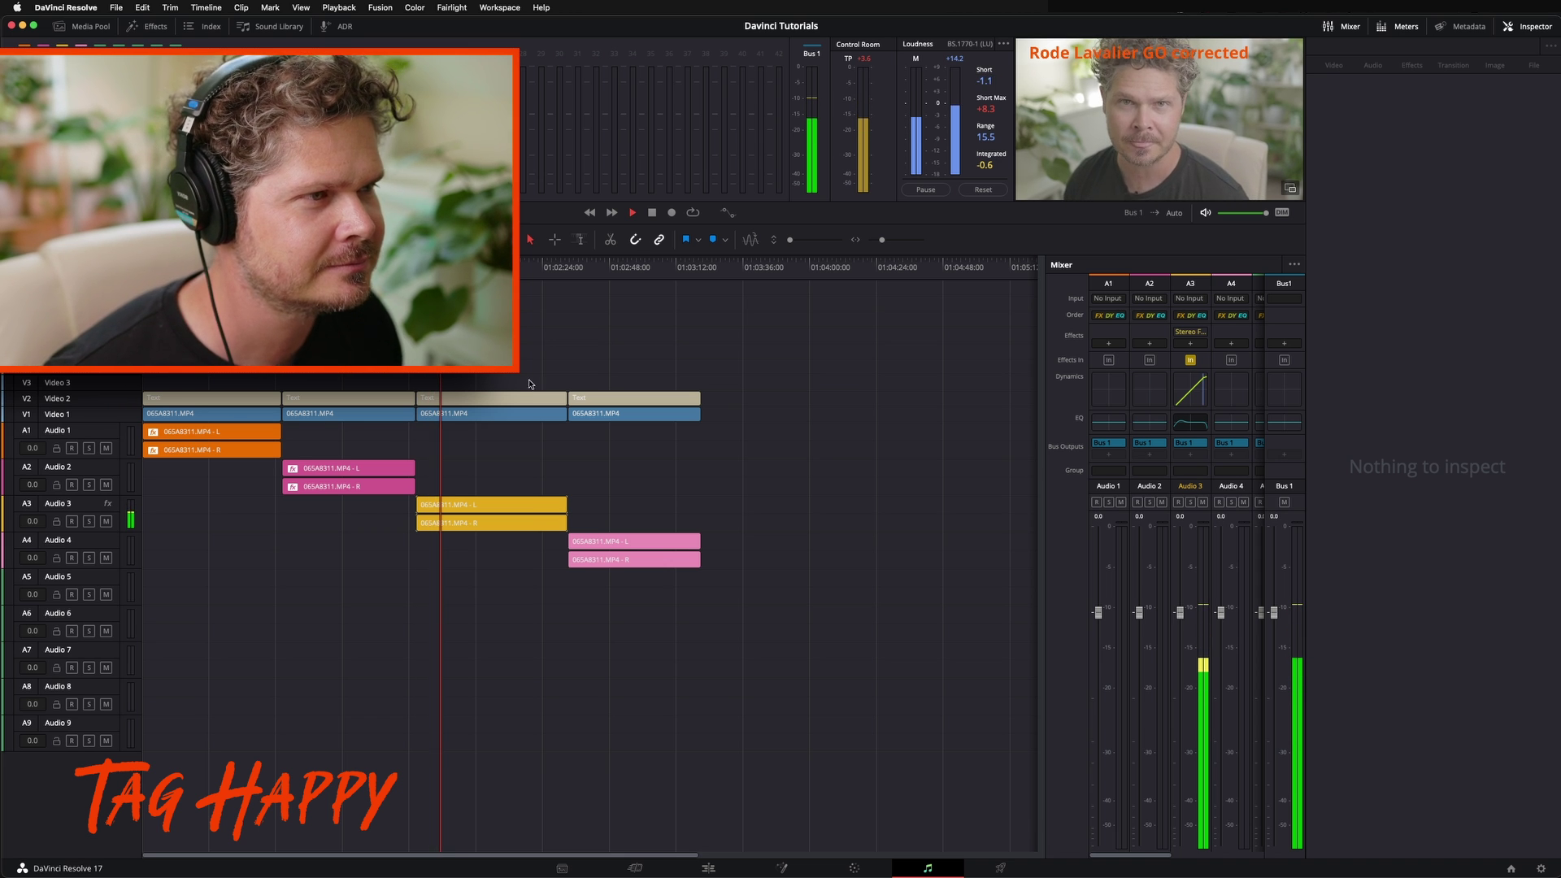
{"action": "key", "text": "space"}
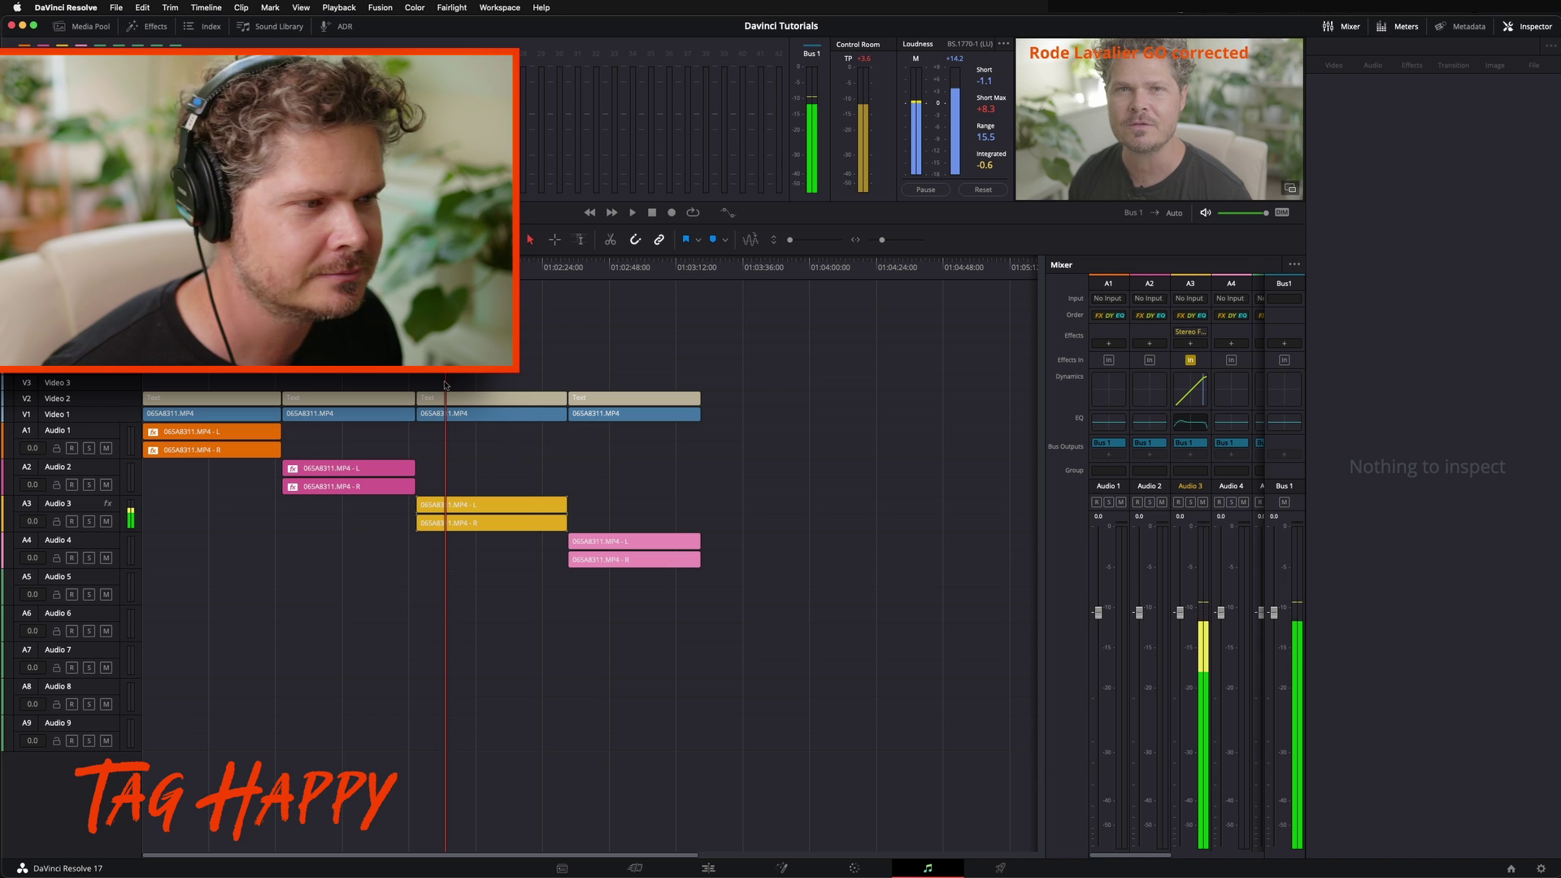
{"action": "double_click", "coordinate": [1187, 422]}
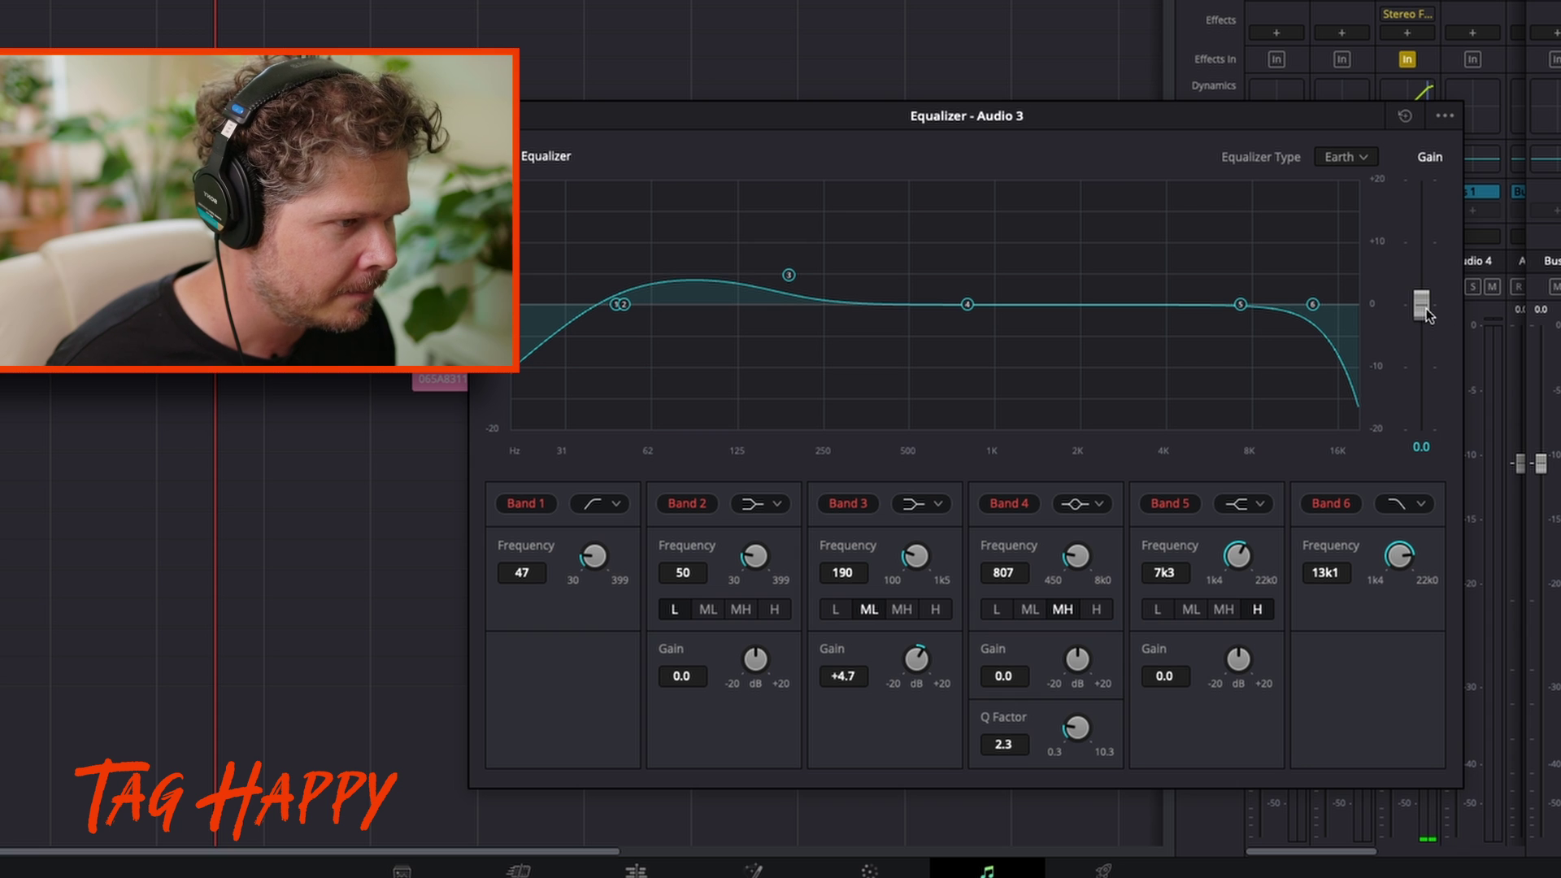
- Raise the Audio 3 EQ output gain to 5.0 and play back to hear it
{"action": "left_click_drag", "start_coordinate": [1428, 316], "coordinate": [1436, 271]}
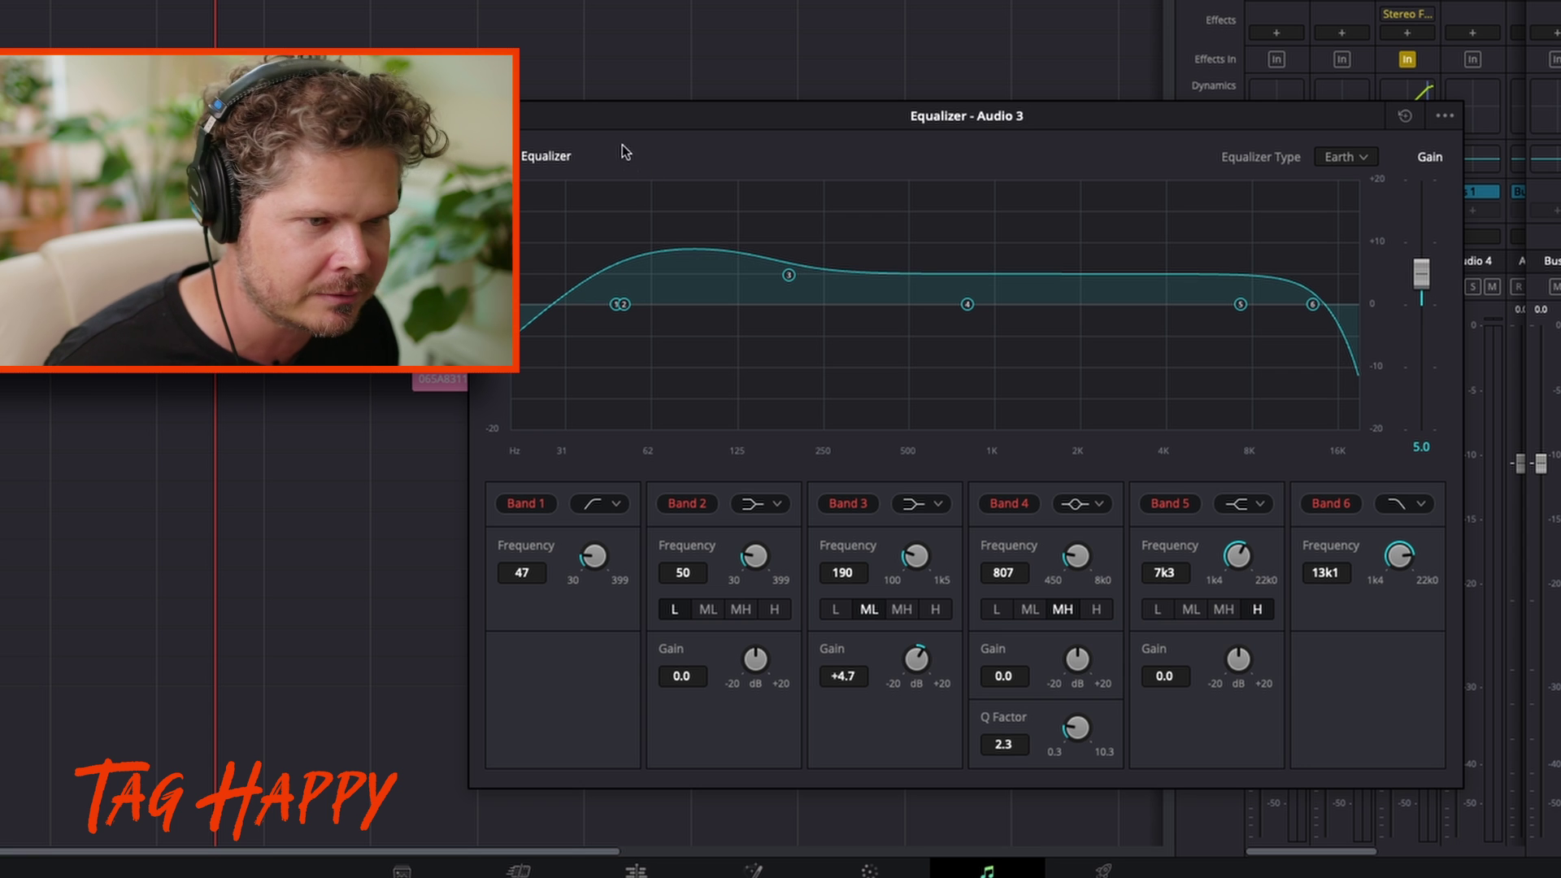
{"action": "key", "text": "space"}
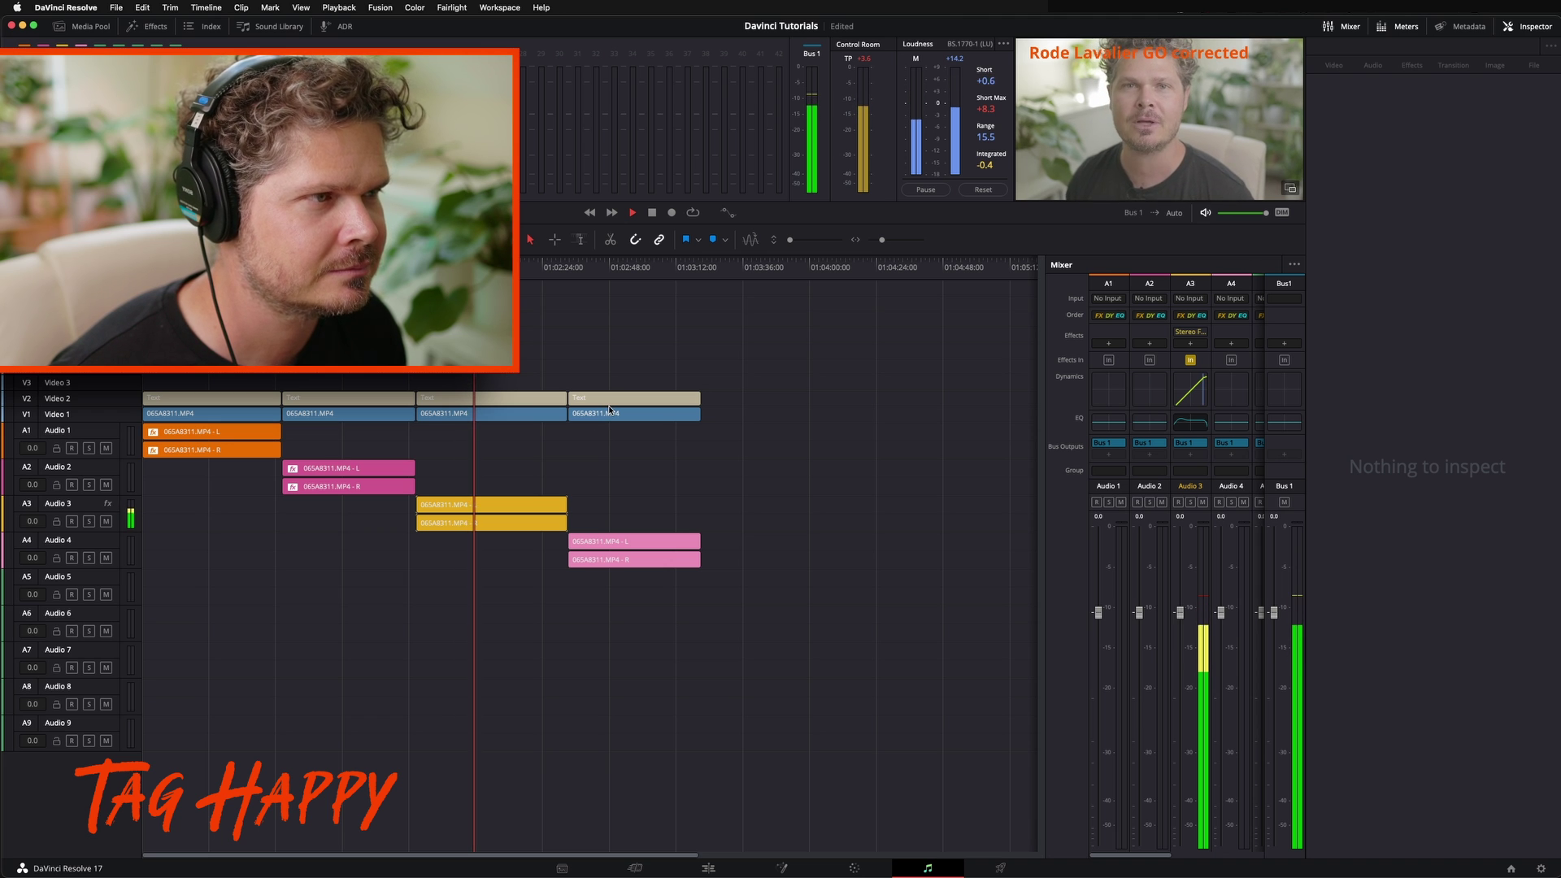
- Listen to the Rode VideoMic NTG corrected clip, then select the Audio 4 track
{"action": "key", "text": "space"}
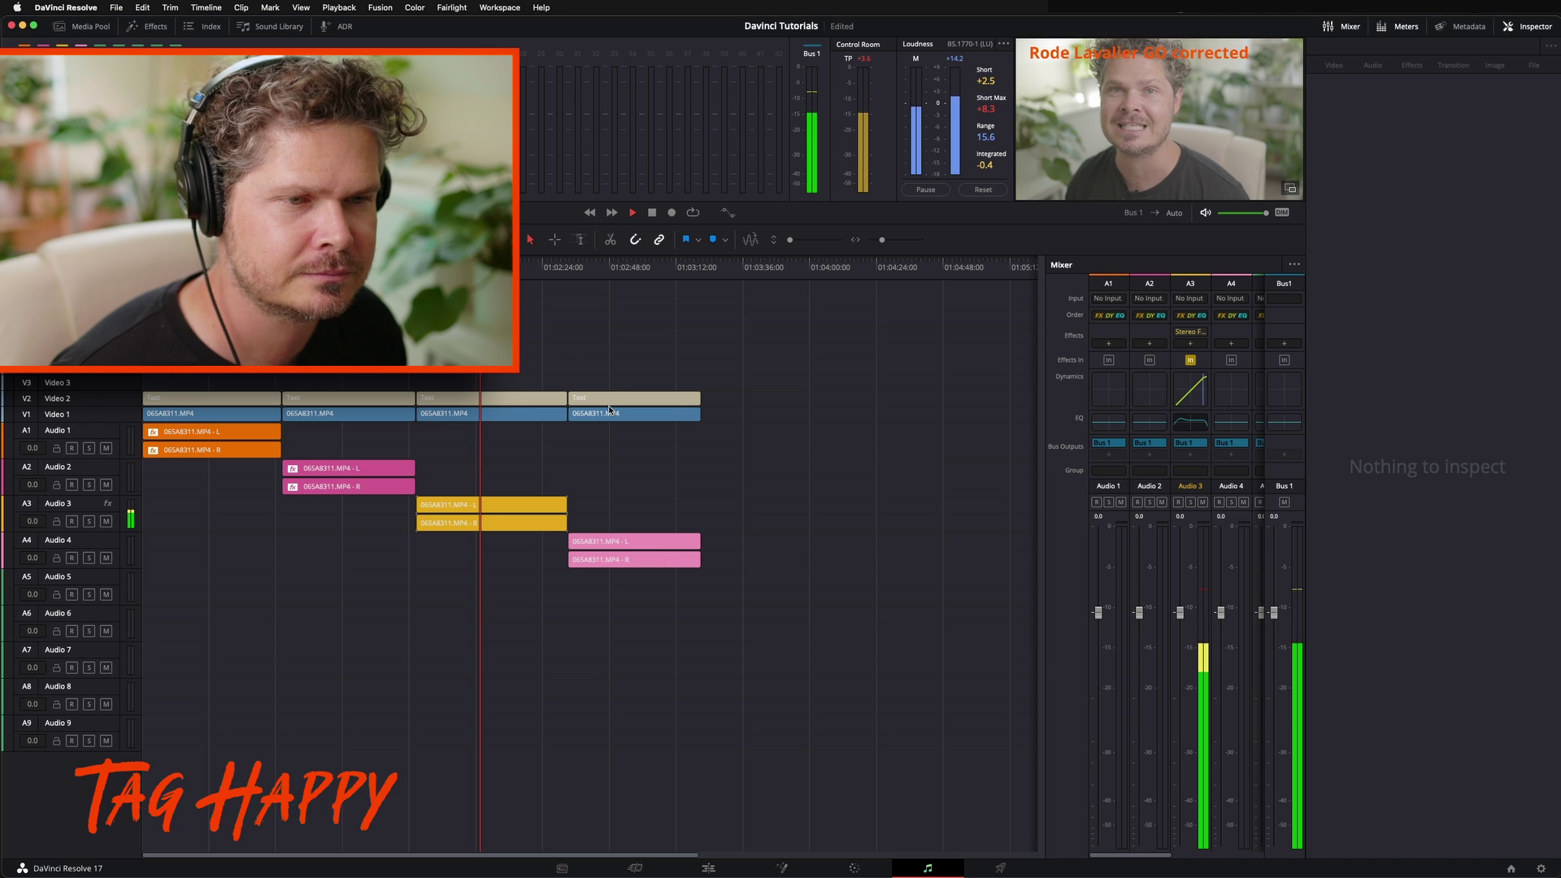
{"action": "left_click", "coordinate": [641, 293]}
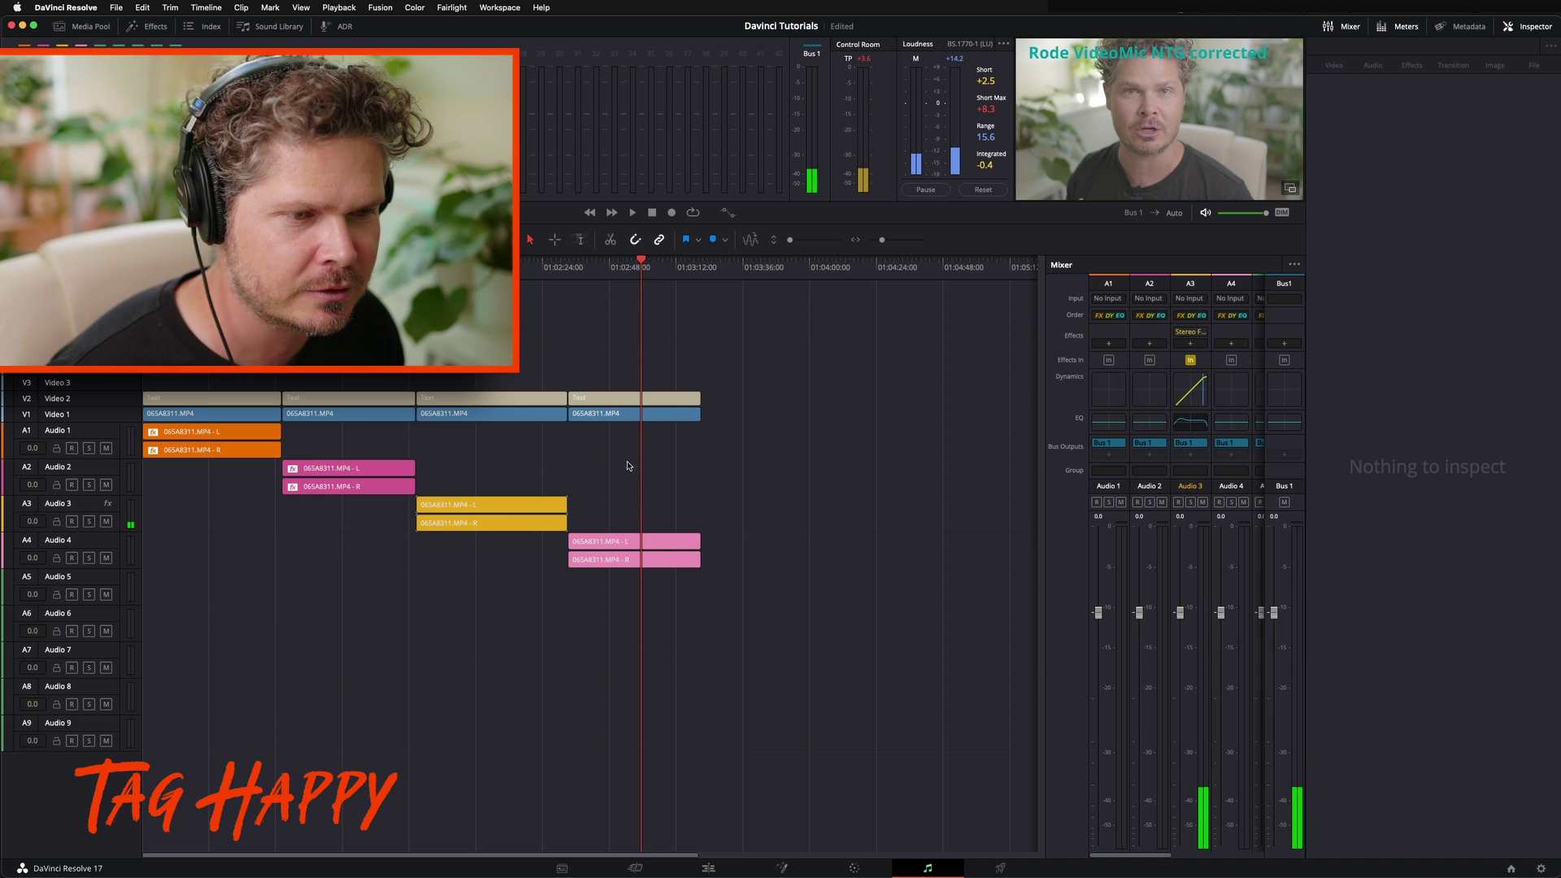
{"action": "left_click", "coordinate": [608, 262]}
{"action": "key", "text": "space"}
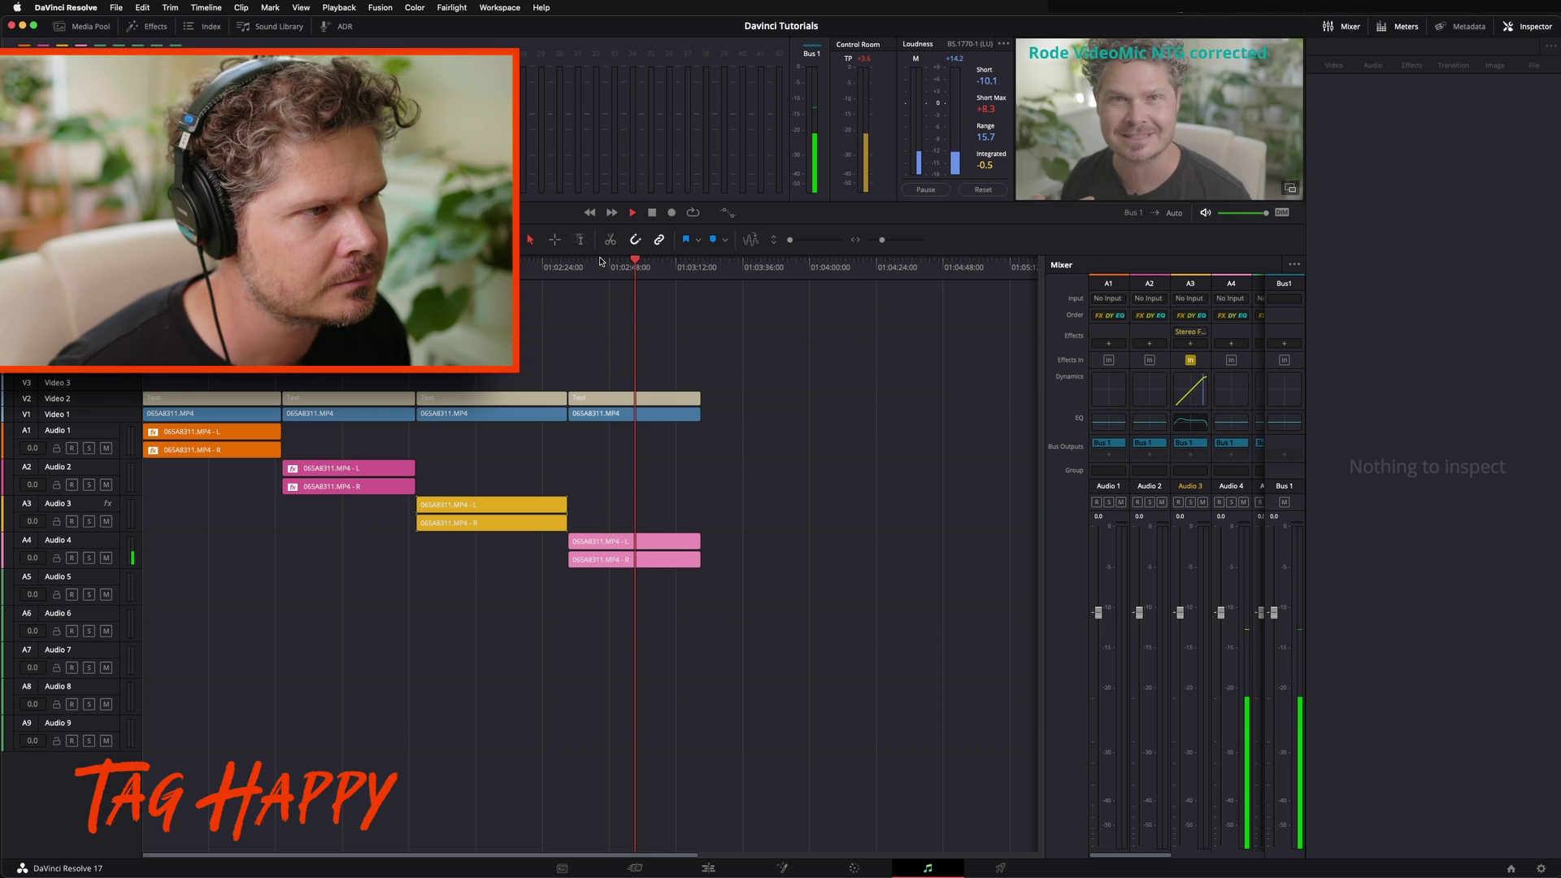
{"action": "key", "text": "space"}
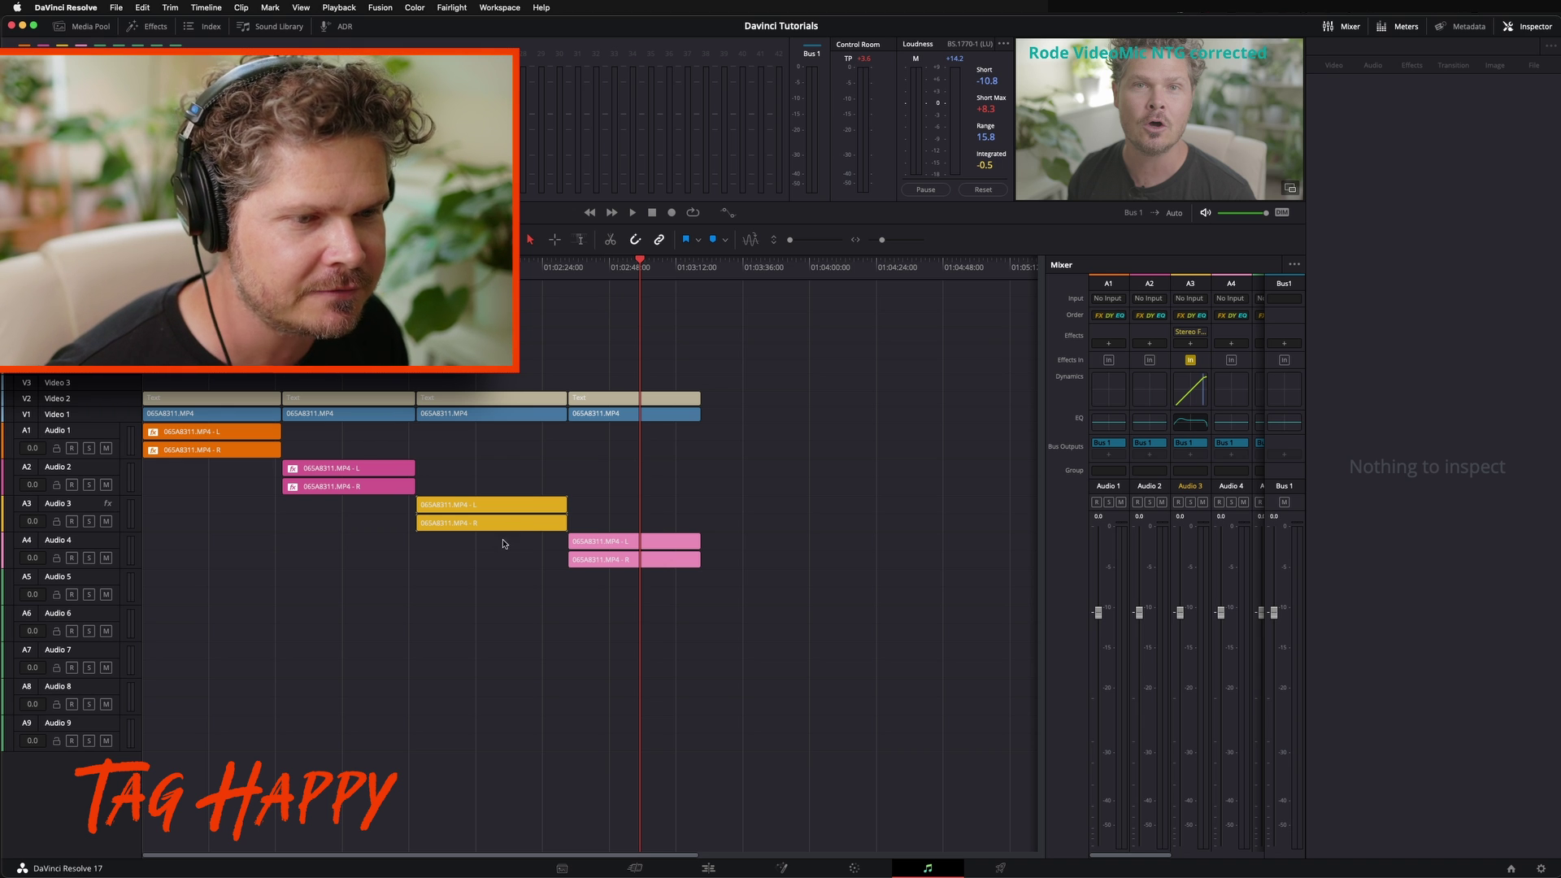
{"action": "left_click", "coordinate": [104, 540]}
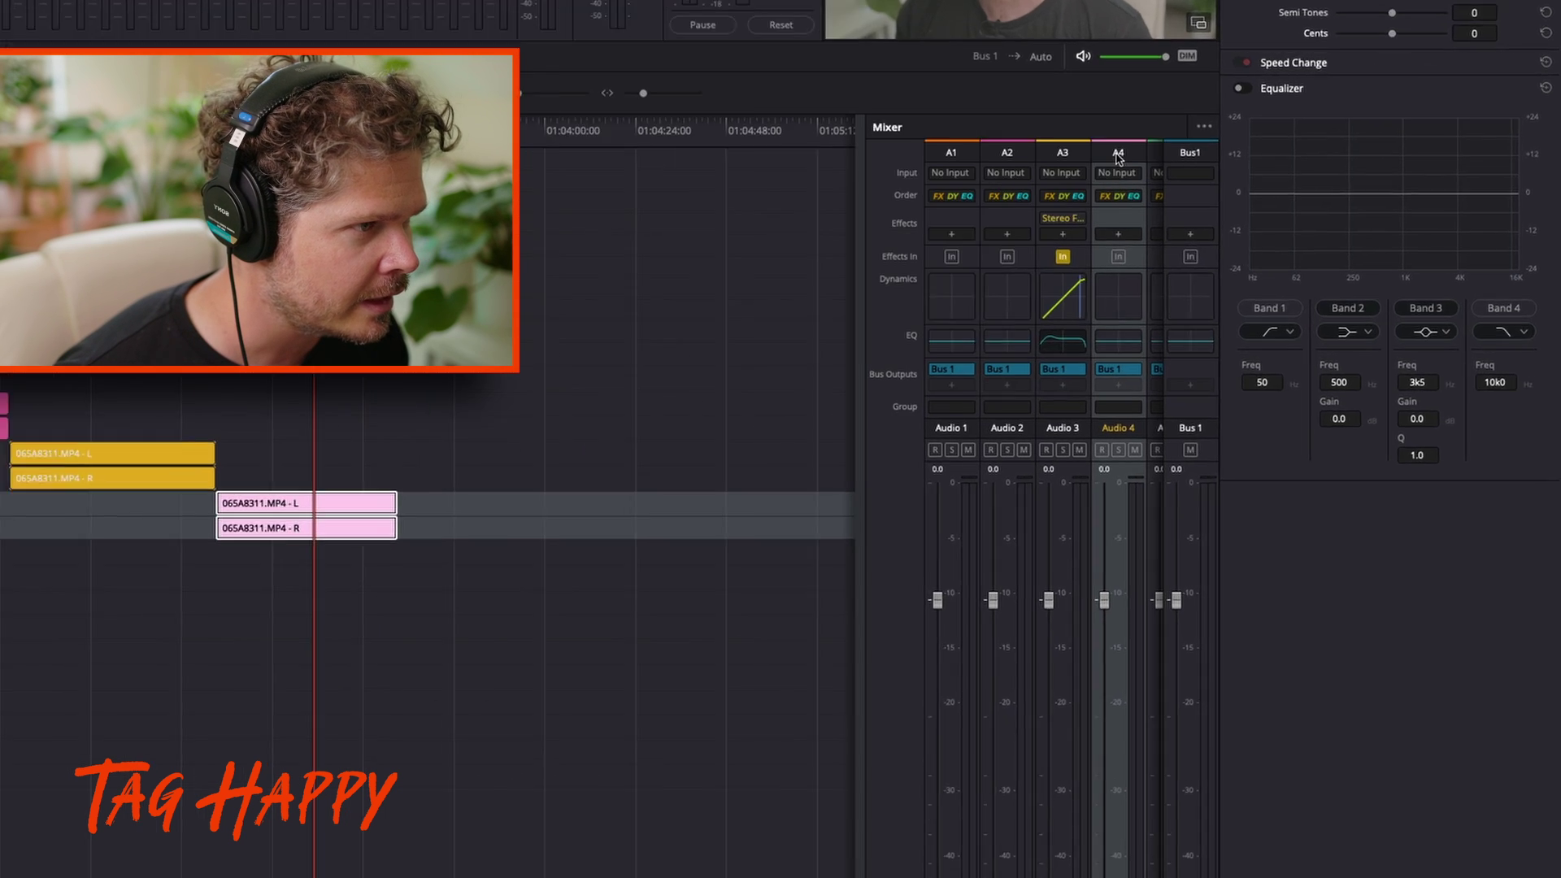
- Add a left-channel-only Stereo Fixer to Audio 4, then bring up its Dynamics settings
{"action": "left_click", "coordinate": [1044, 161]}
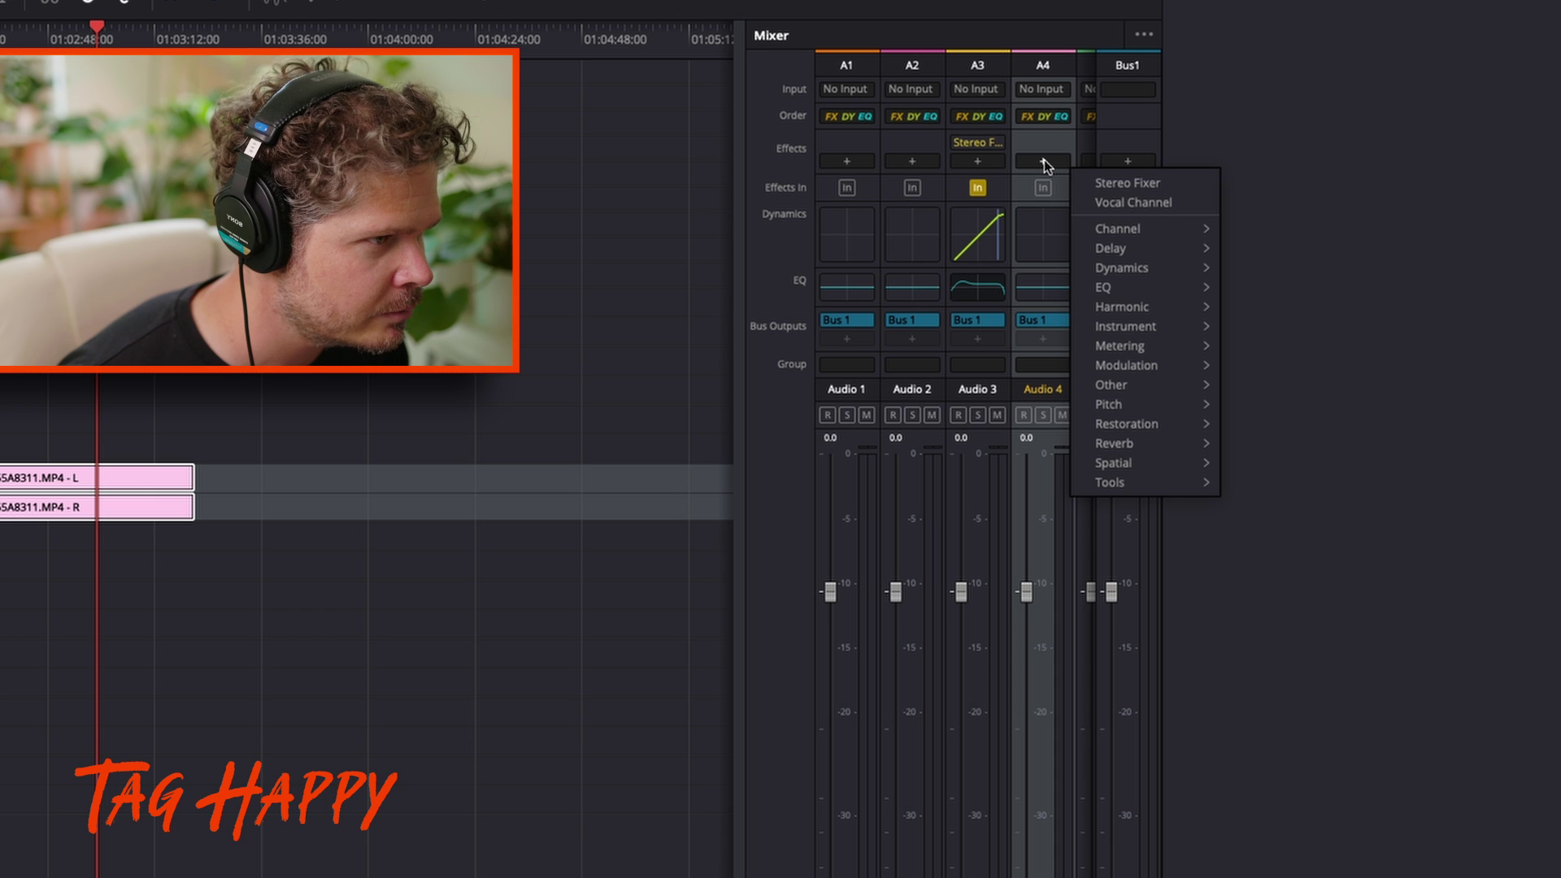
{"action": "left_click", "coordinate": [1145, 183]}
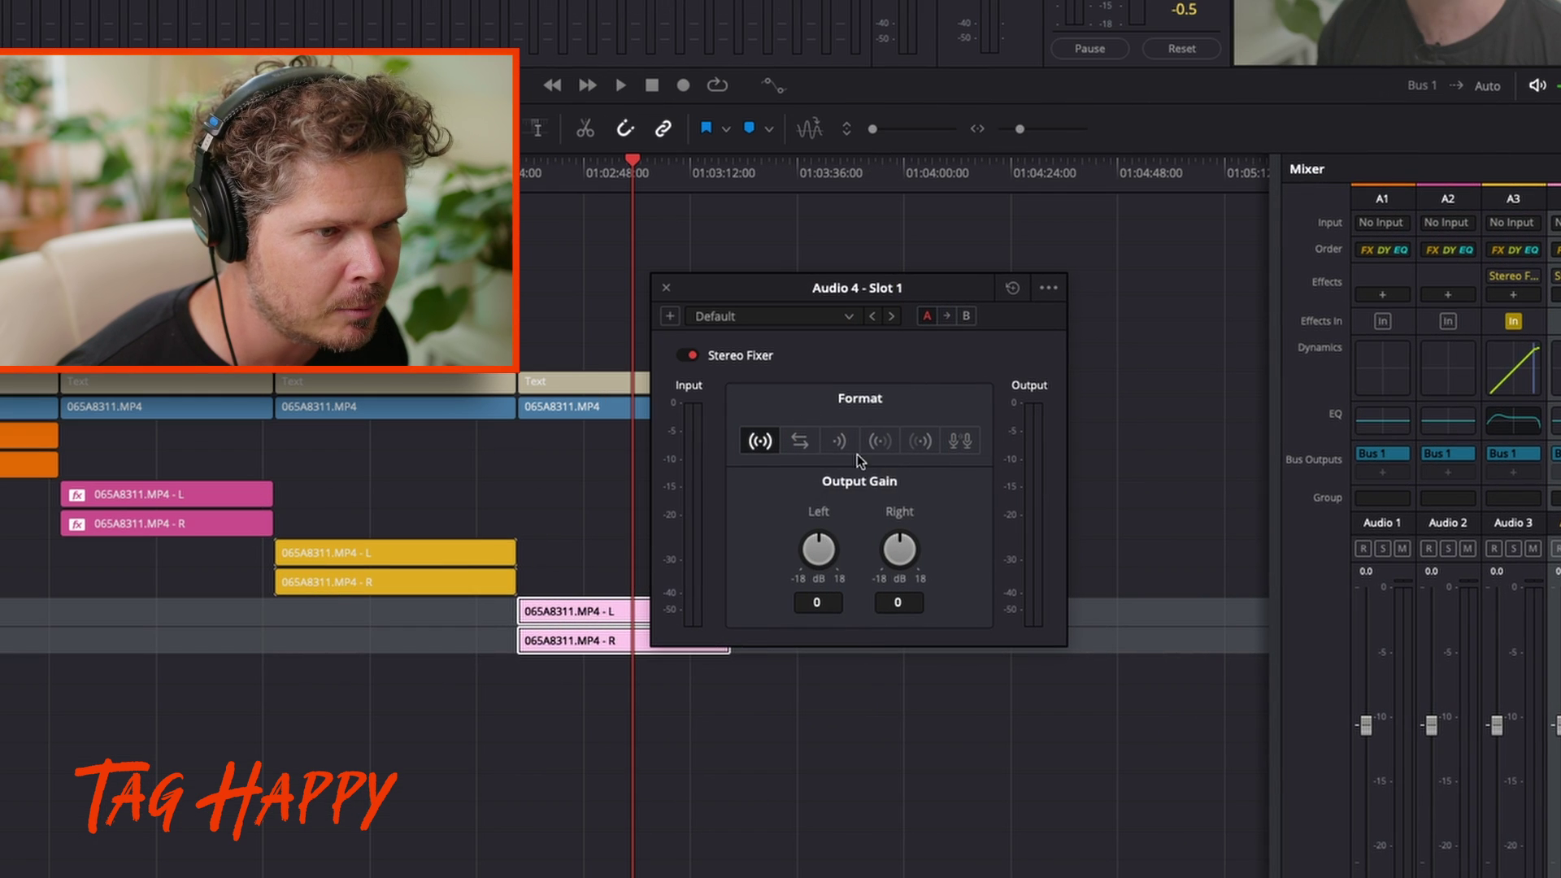
{"action": "left_click", "coordinate": [624, 387]}
{"action": "left_click", "coordinate": [668, 288]}
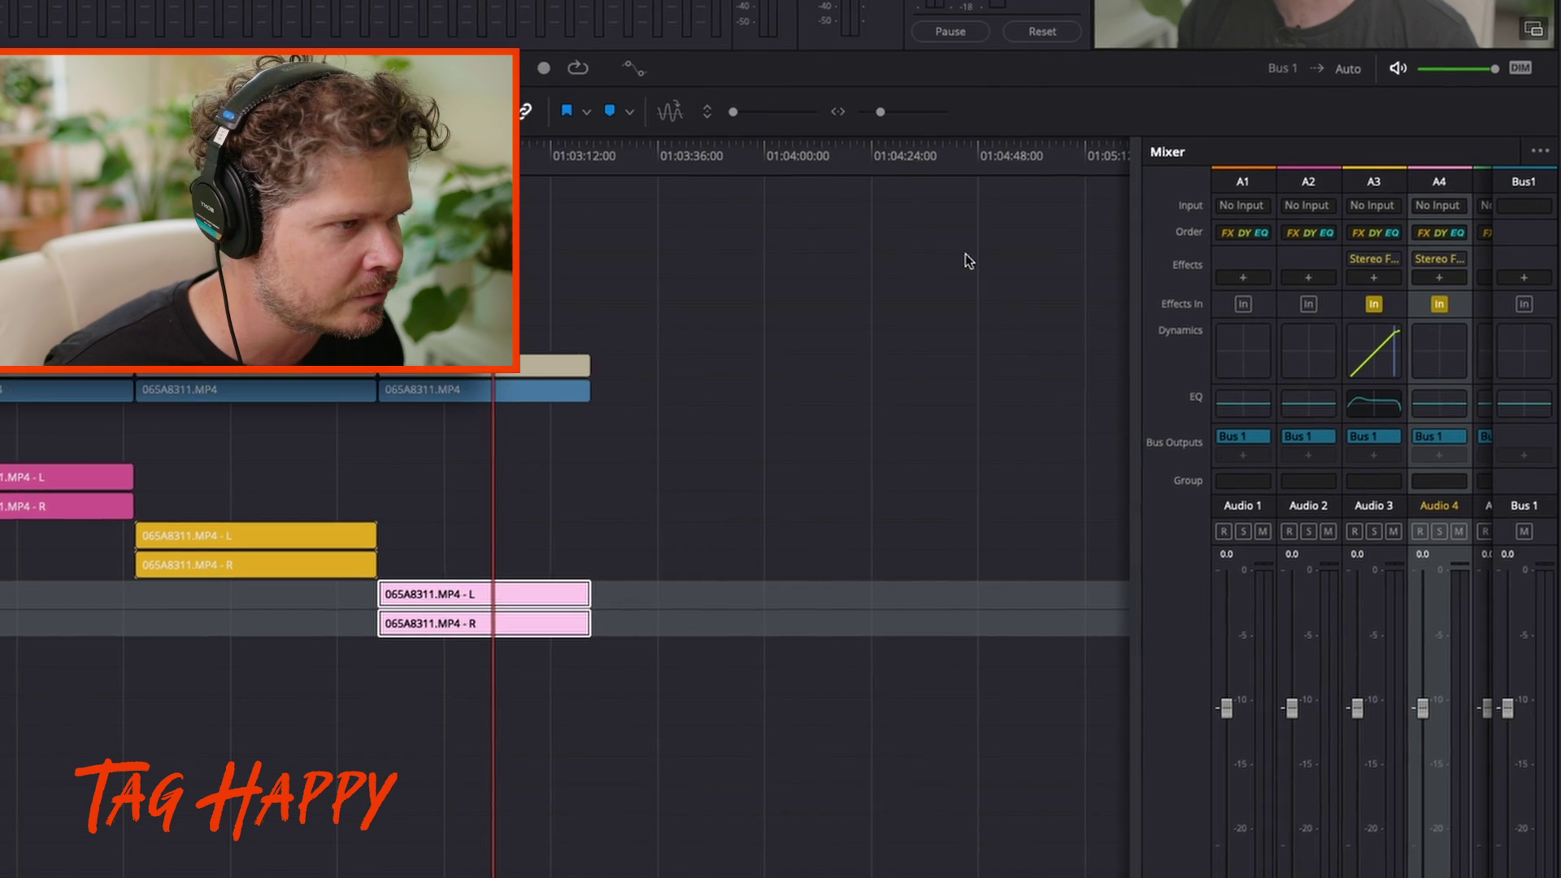
{"action": "double_click", "coordinate": [1454, 355]}
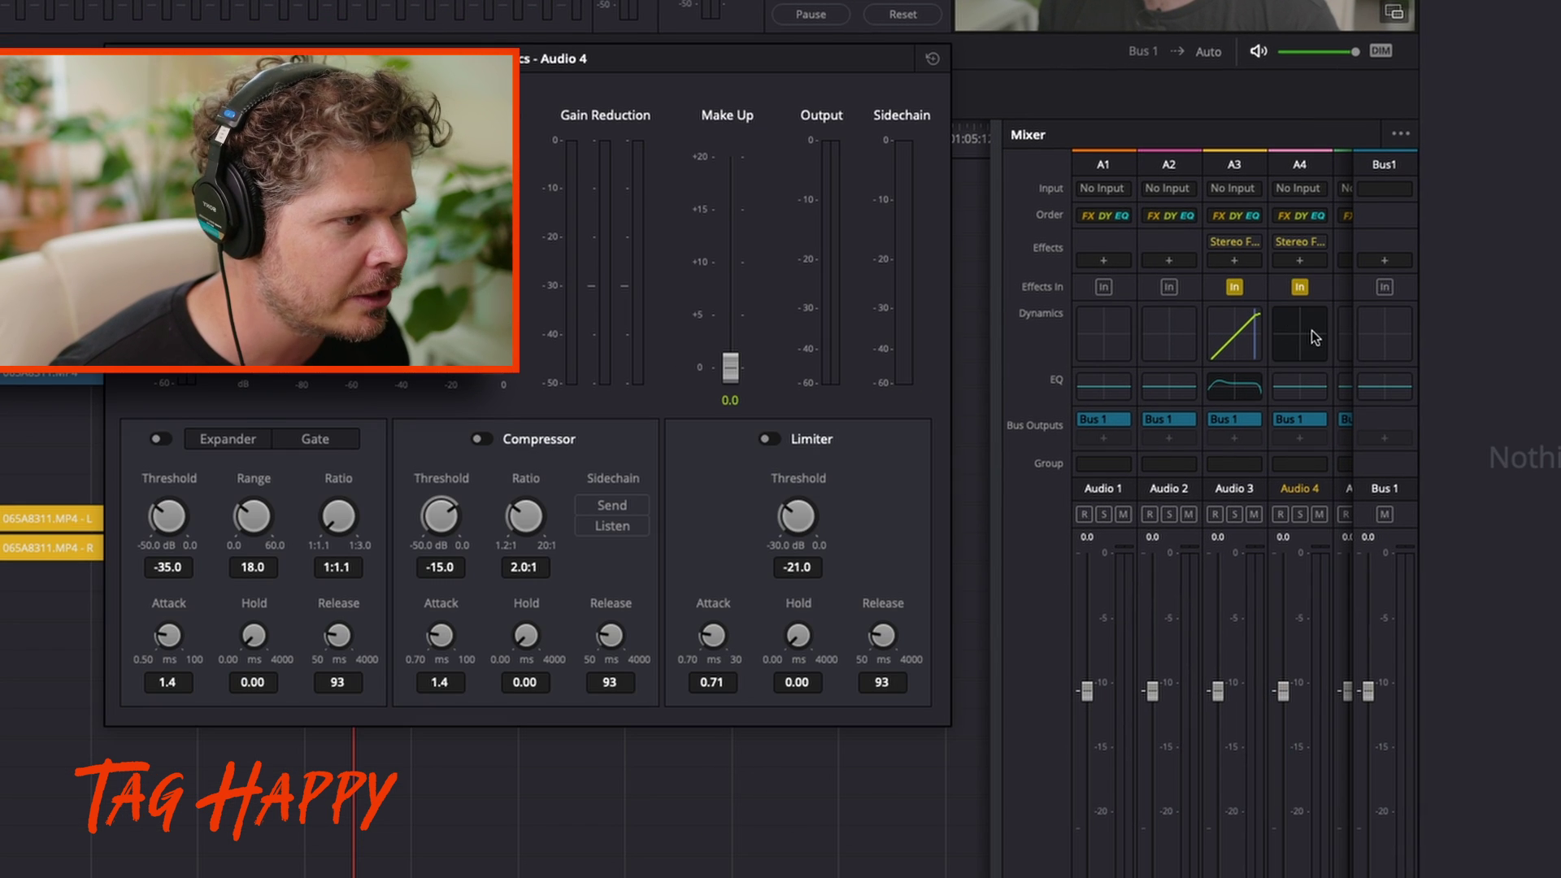
- Enable Audio 4's compressor and raise its threshold to about -12.3 dB
{"action": "left_click", "coordinate": [481, 440]}
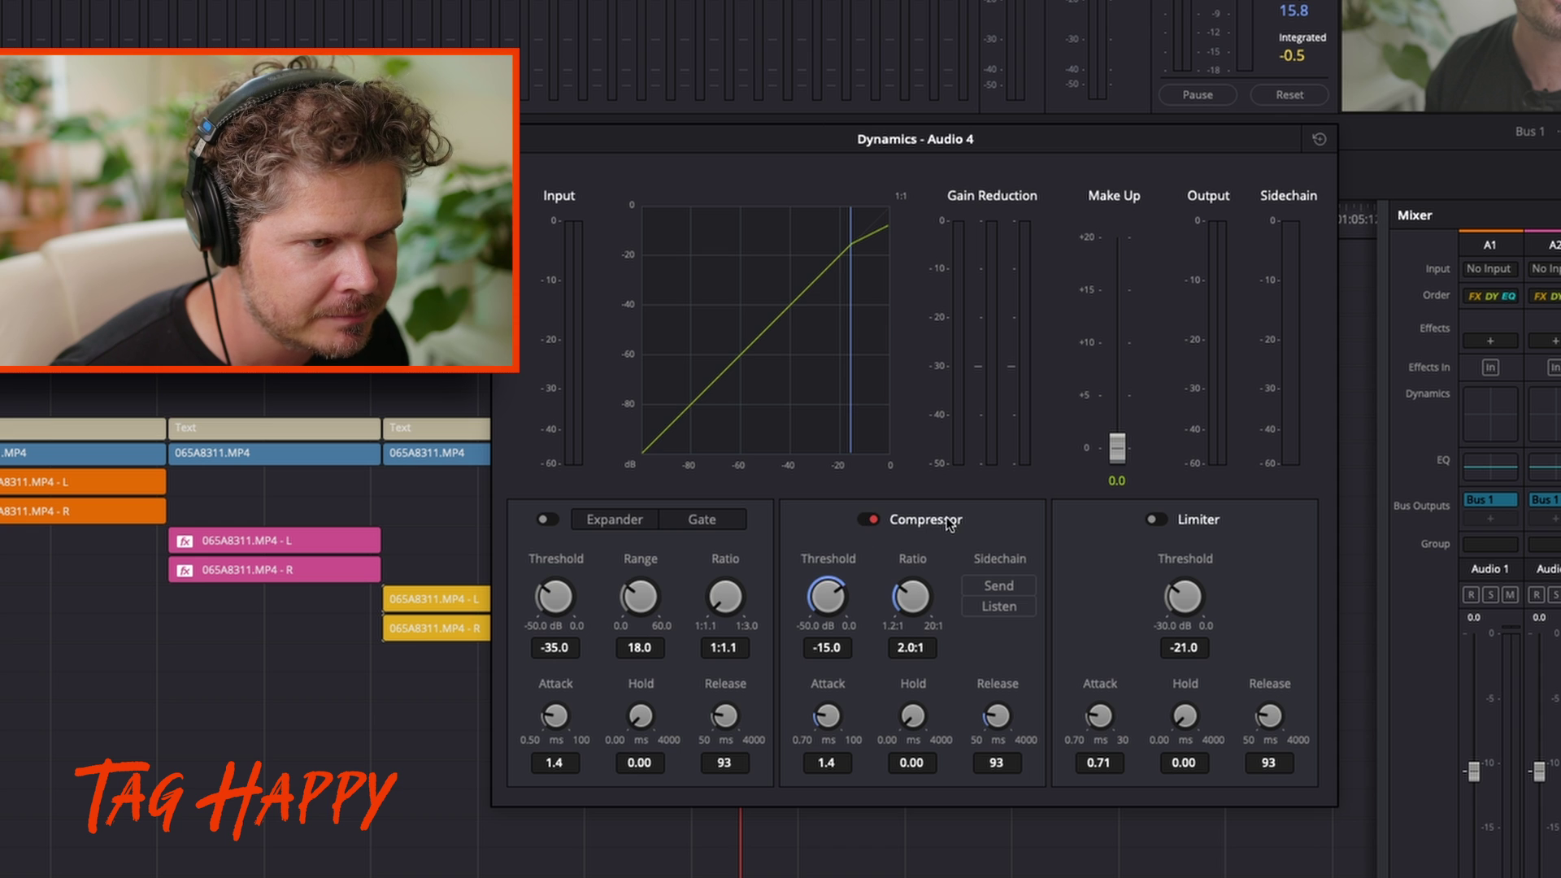
{"action": "left_click_drag", "start_coordinate": [837, 592], "coordinate": [988, 600]}
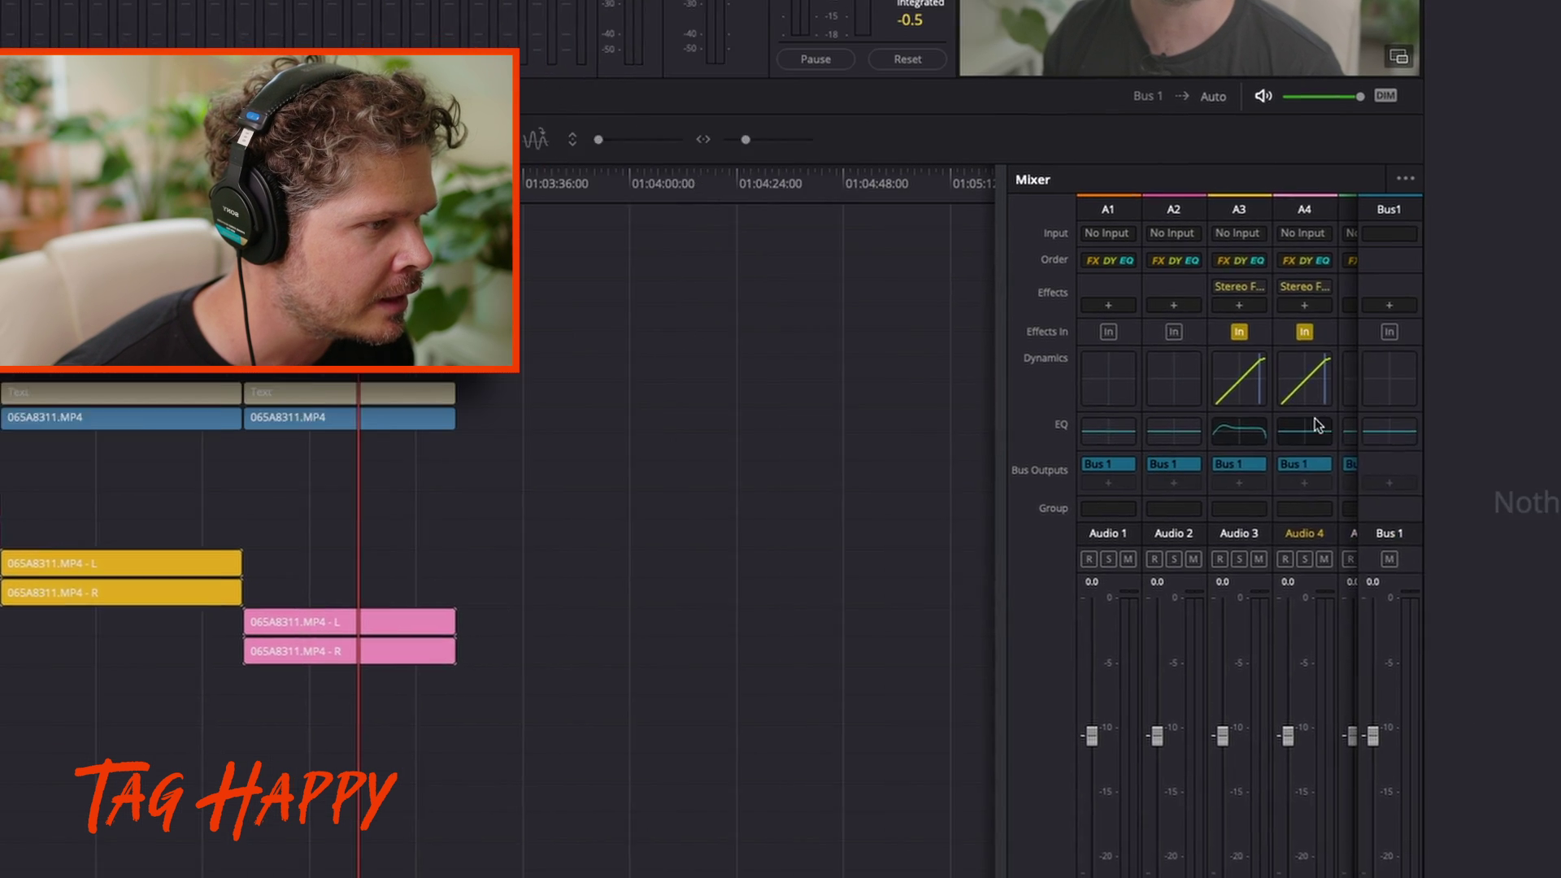
- Enable the low-cut and high-cut bands in Audio 4's equalizer
{"action": "left_click", "coordinate": [1212, 427]}
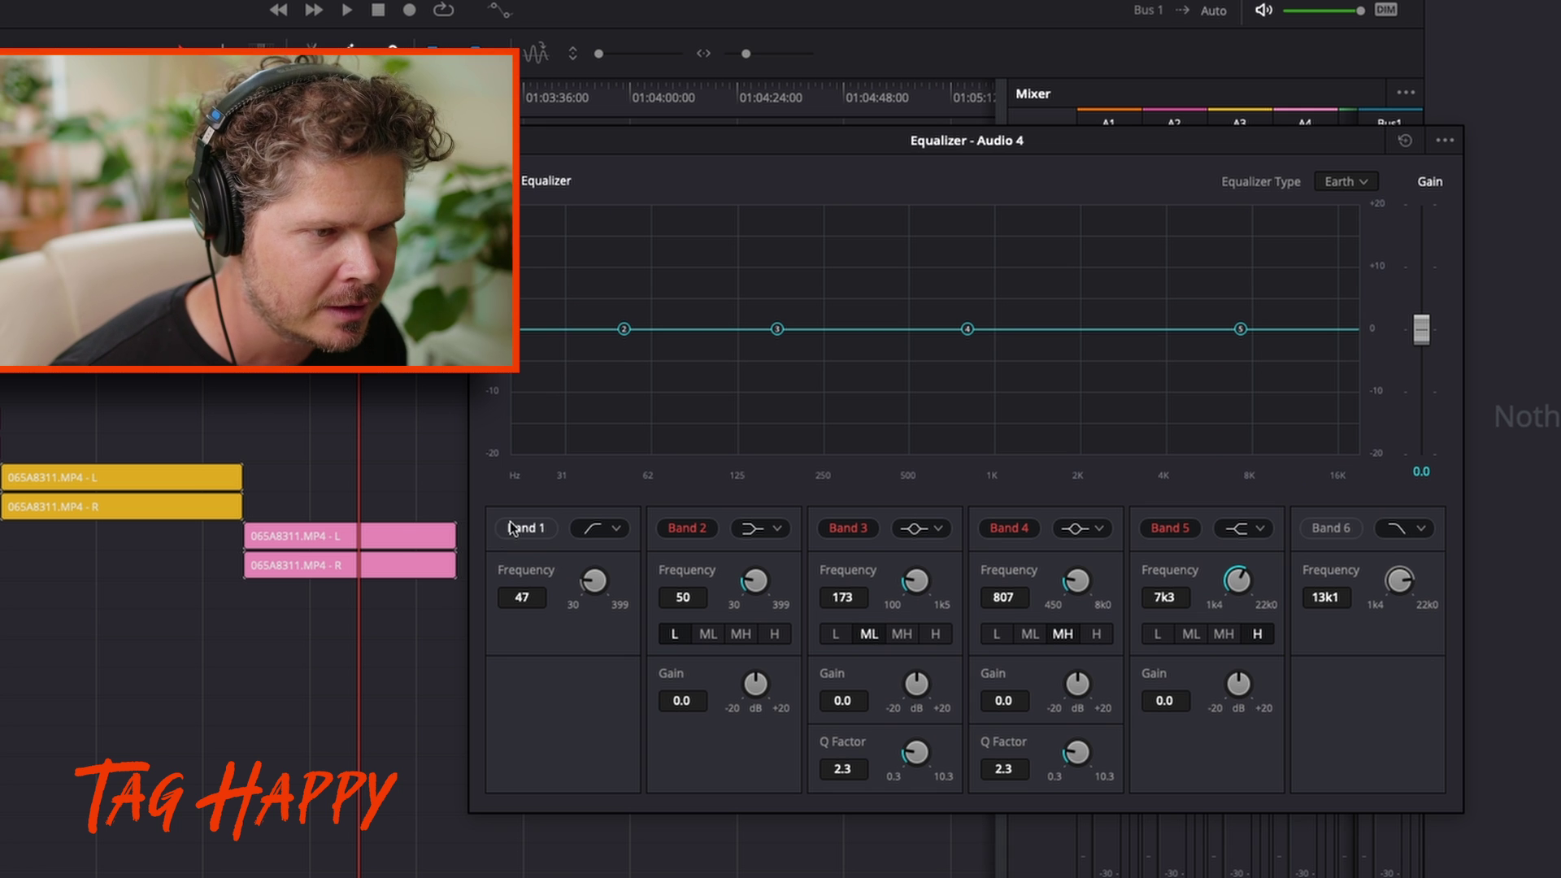
{"action": "left_click", "coordinate": [521, 527]}
{"action": "left_click", "coordinate": [1329, 528]}
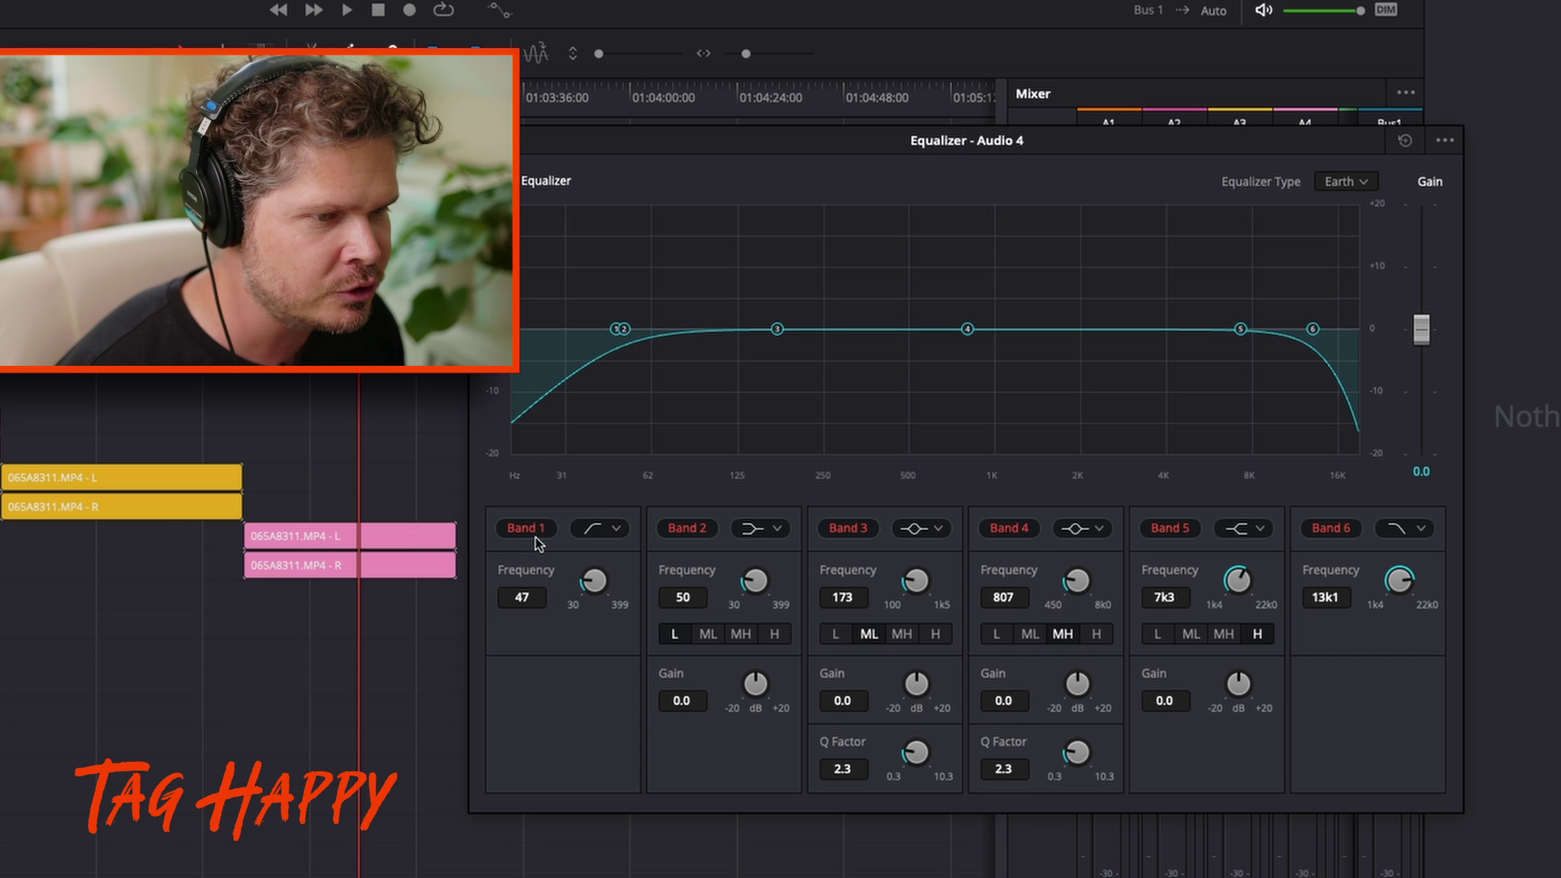
- Make Bands 2 and 5 bell filters, after briefly trying a notch on Band 2
{"action": "left_click", "coordinate": [769, 529]}
{"action": "left_click", "coordinate": [762, 576]}
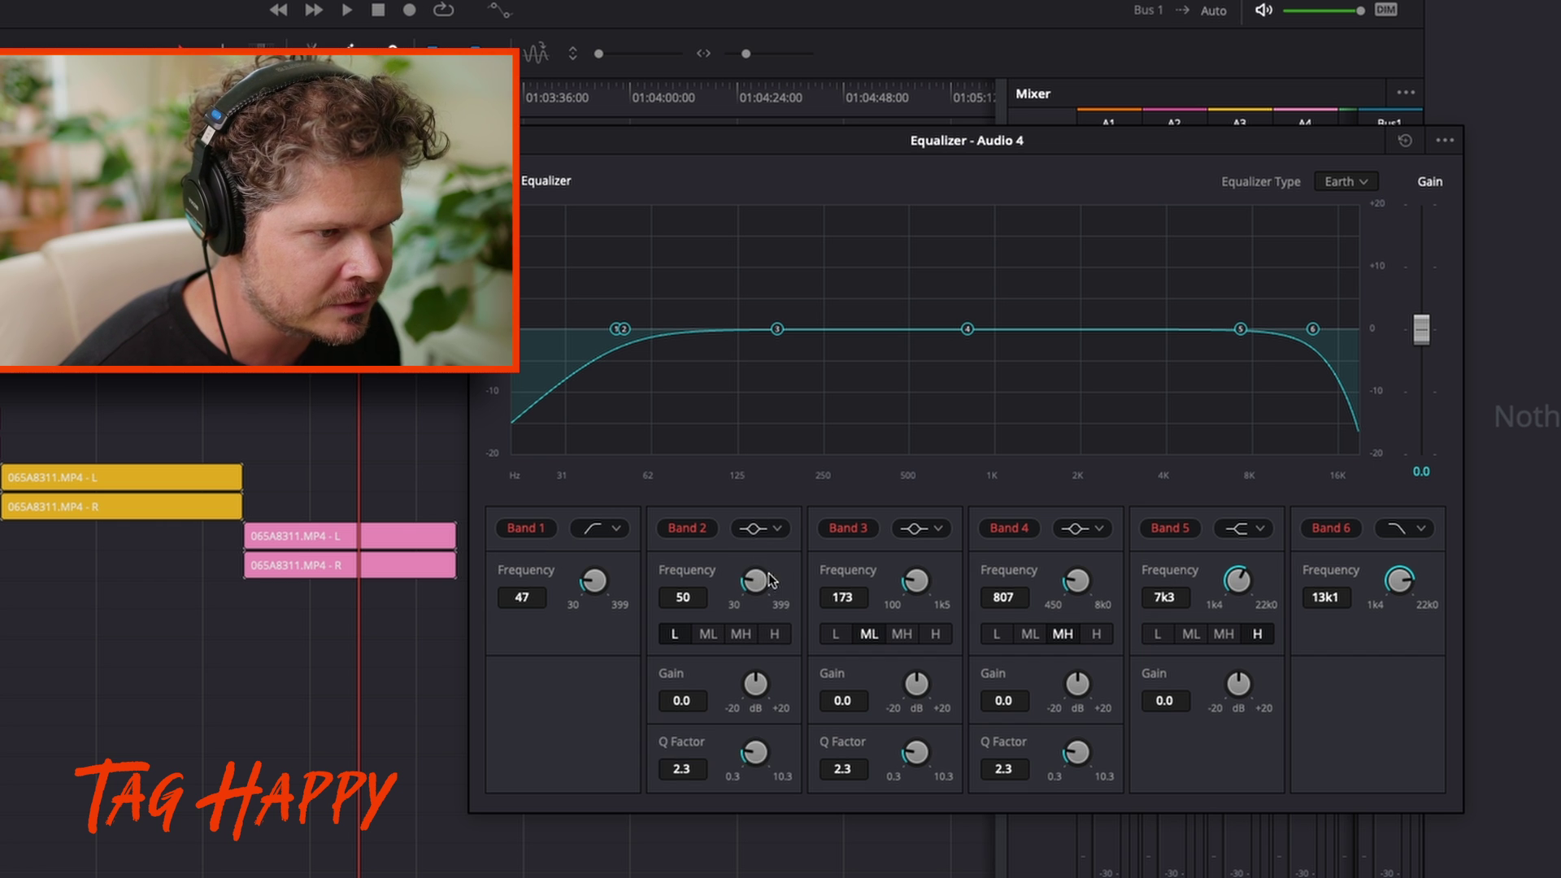
{"action": "left_click", "coordinate": [762, 529]}
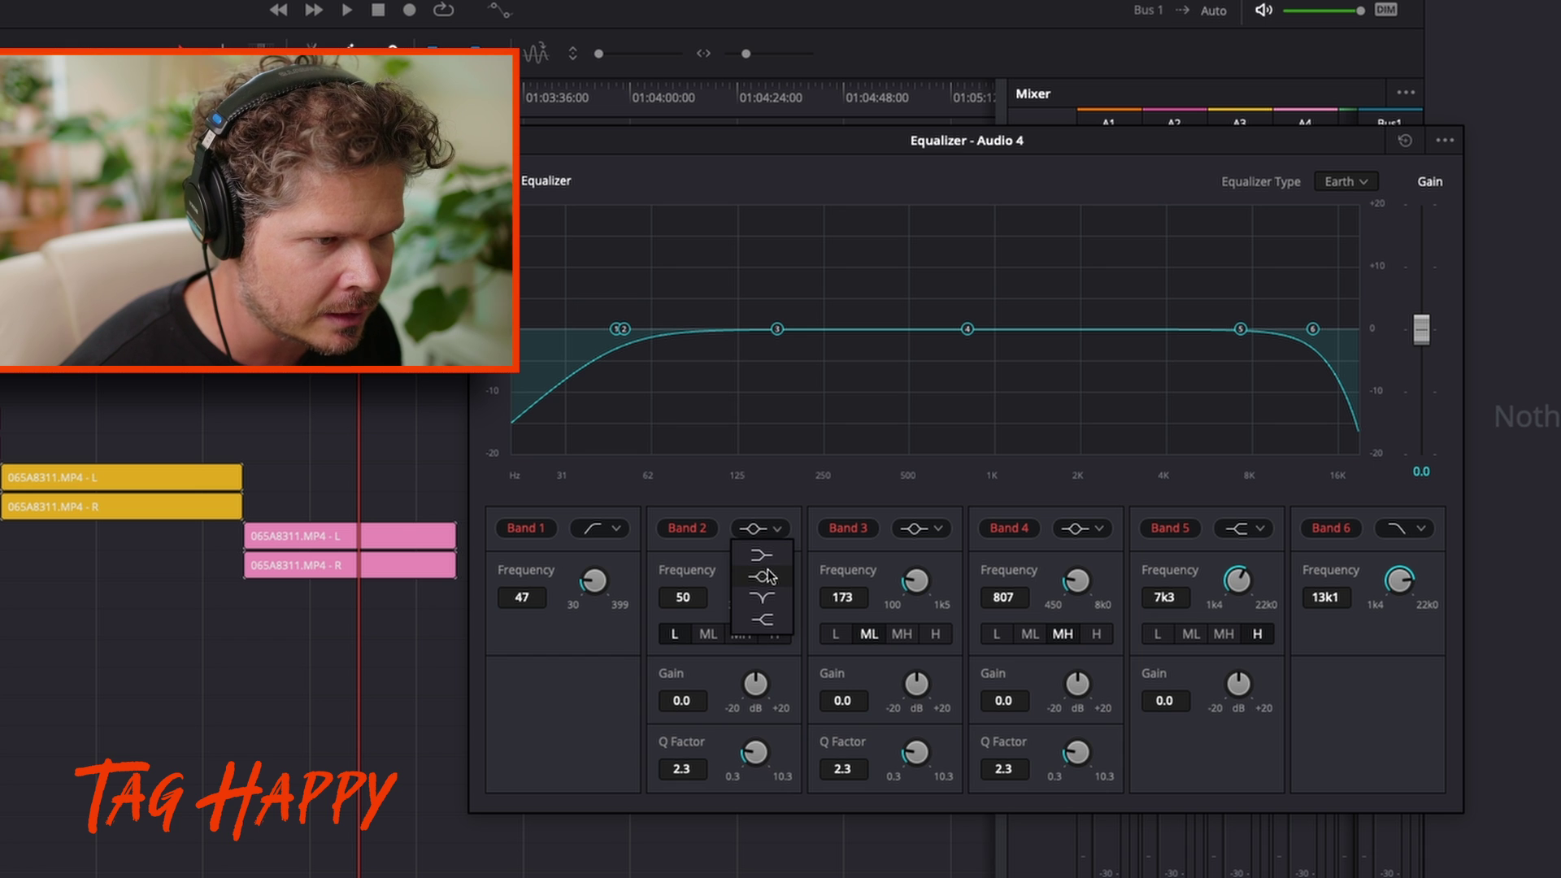
{"action": "left_click", "coordinate": [768, 594]}
{"action": "left_click", "coordinate": [768, 530]}
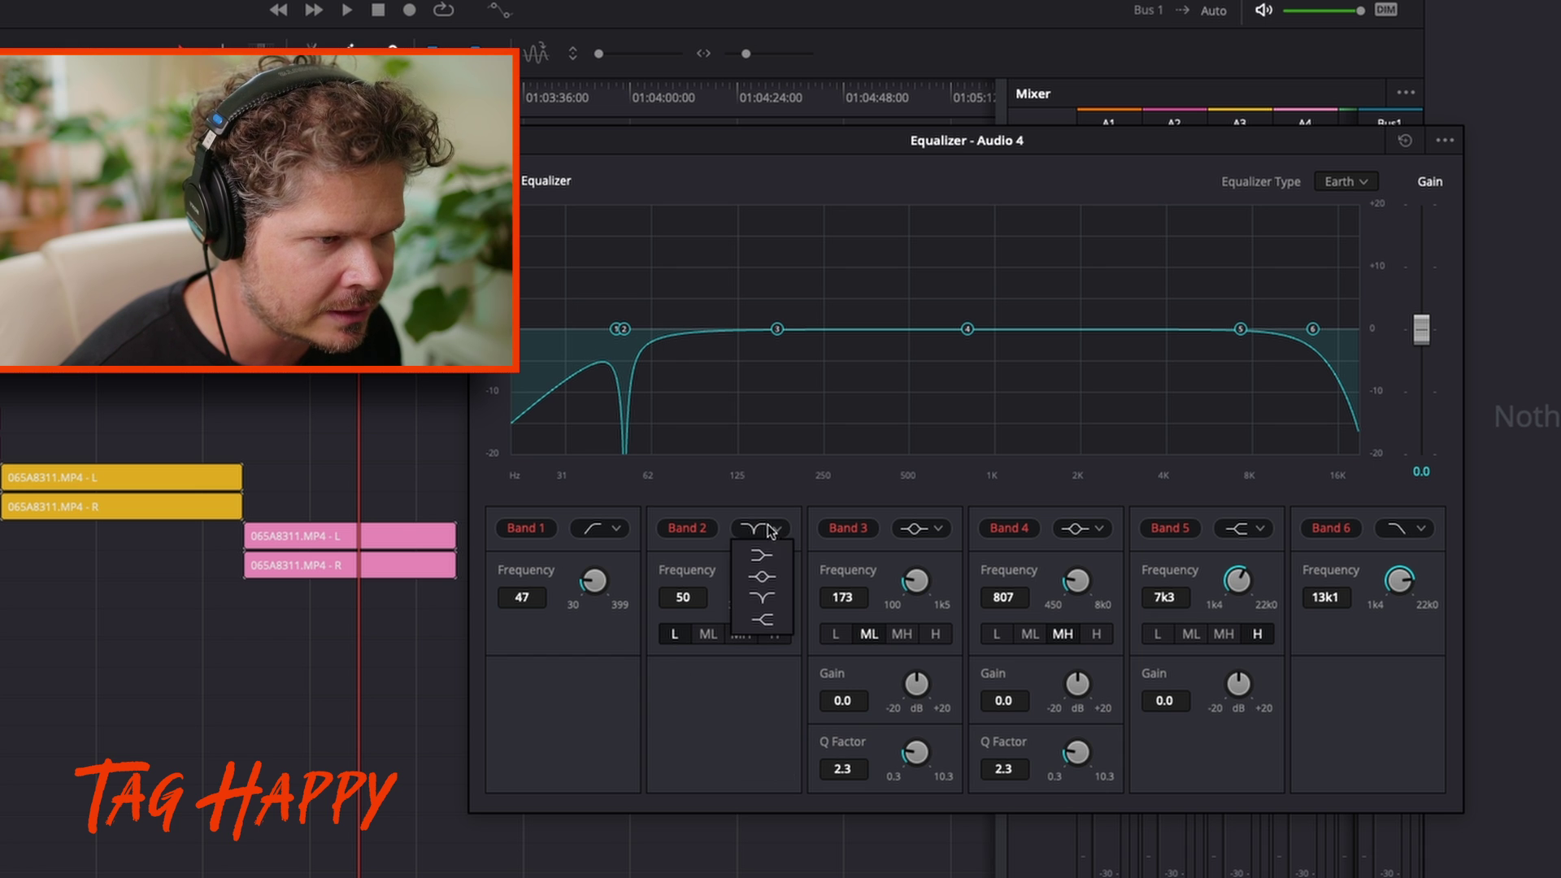
{"action": "left_click", "coordinate": [765, 574]}
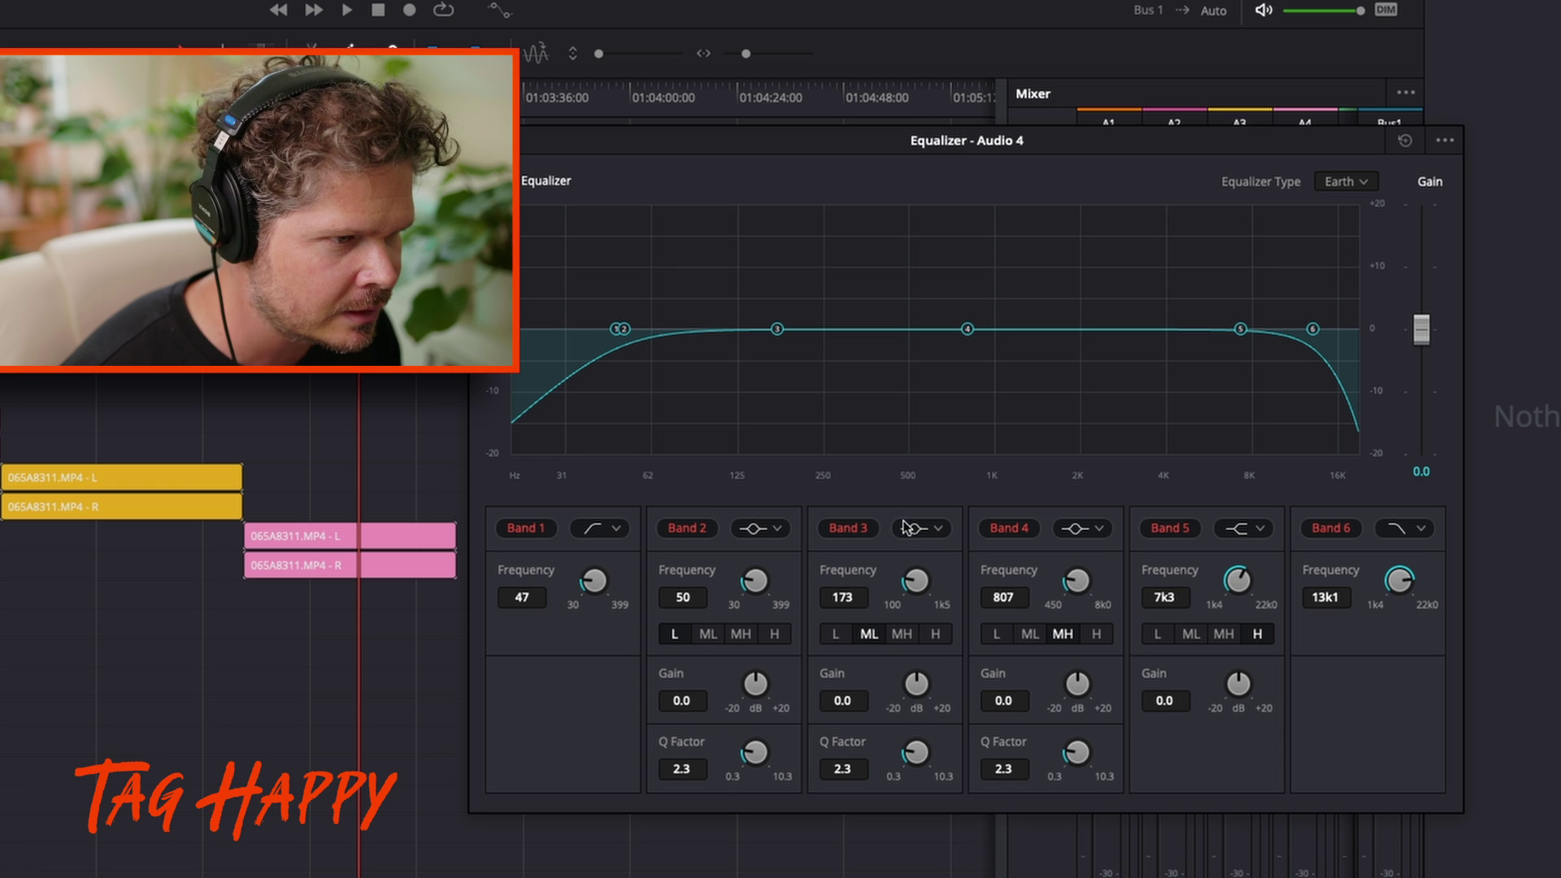
{"action": "left_click", "coordinate": [1232, 530]}
{"action": "left_click", "coordinate": [1241, 576]}
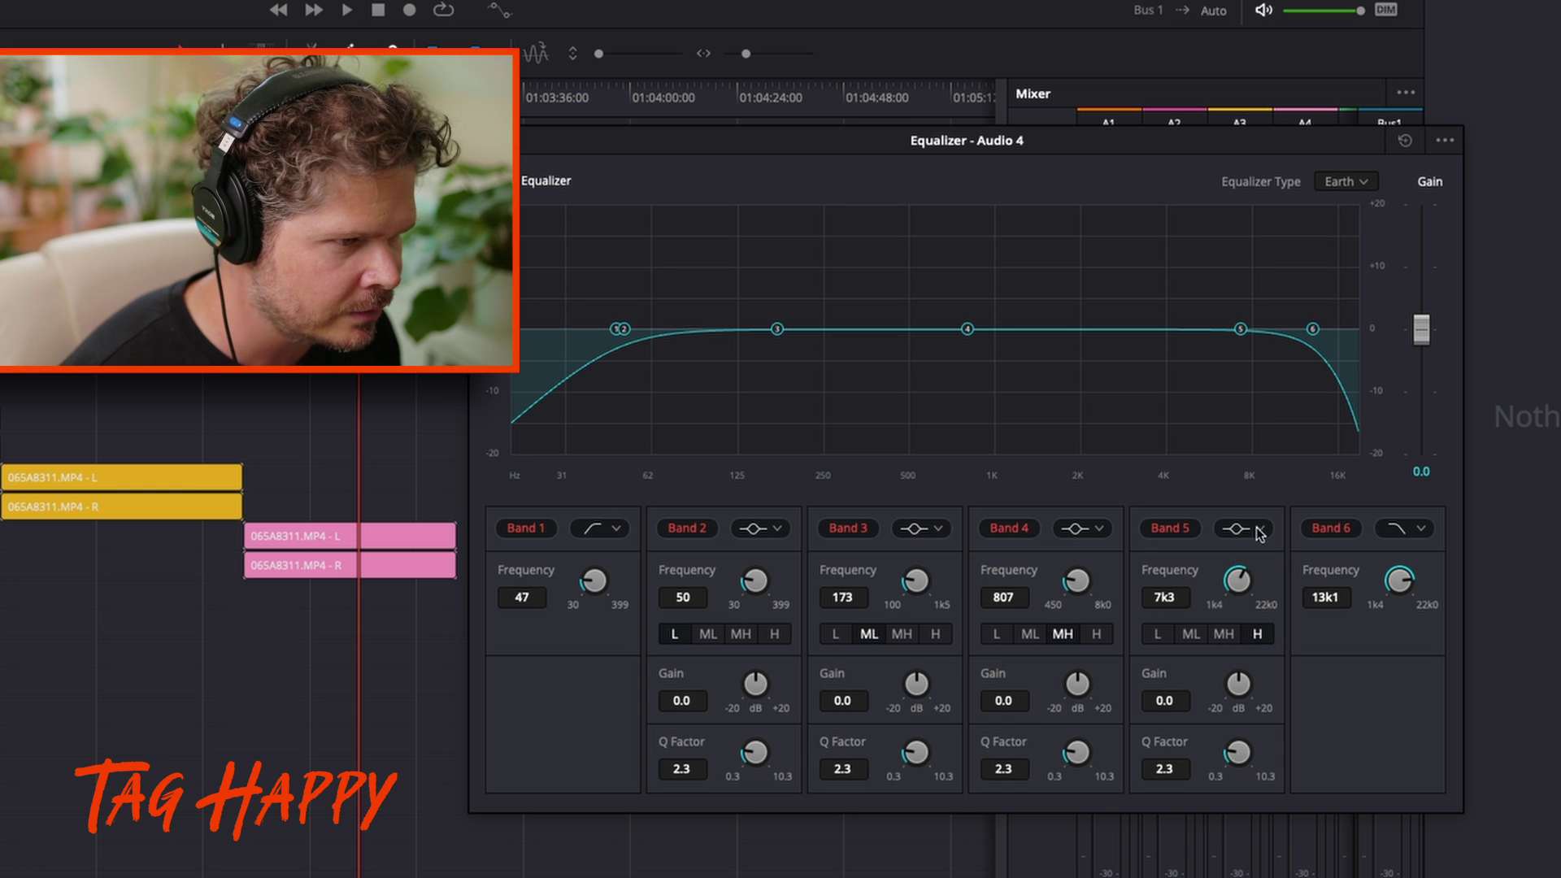
- Narrow Bands 2–4 to Q 10.3 and boost Band 5 +20 dB near 3.8 kHz as a sharp peak
{"action": "left_click_drag", "start_coordinate": [754, 752], "coordinate": [1232, 806]}
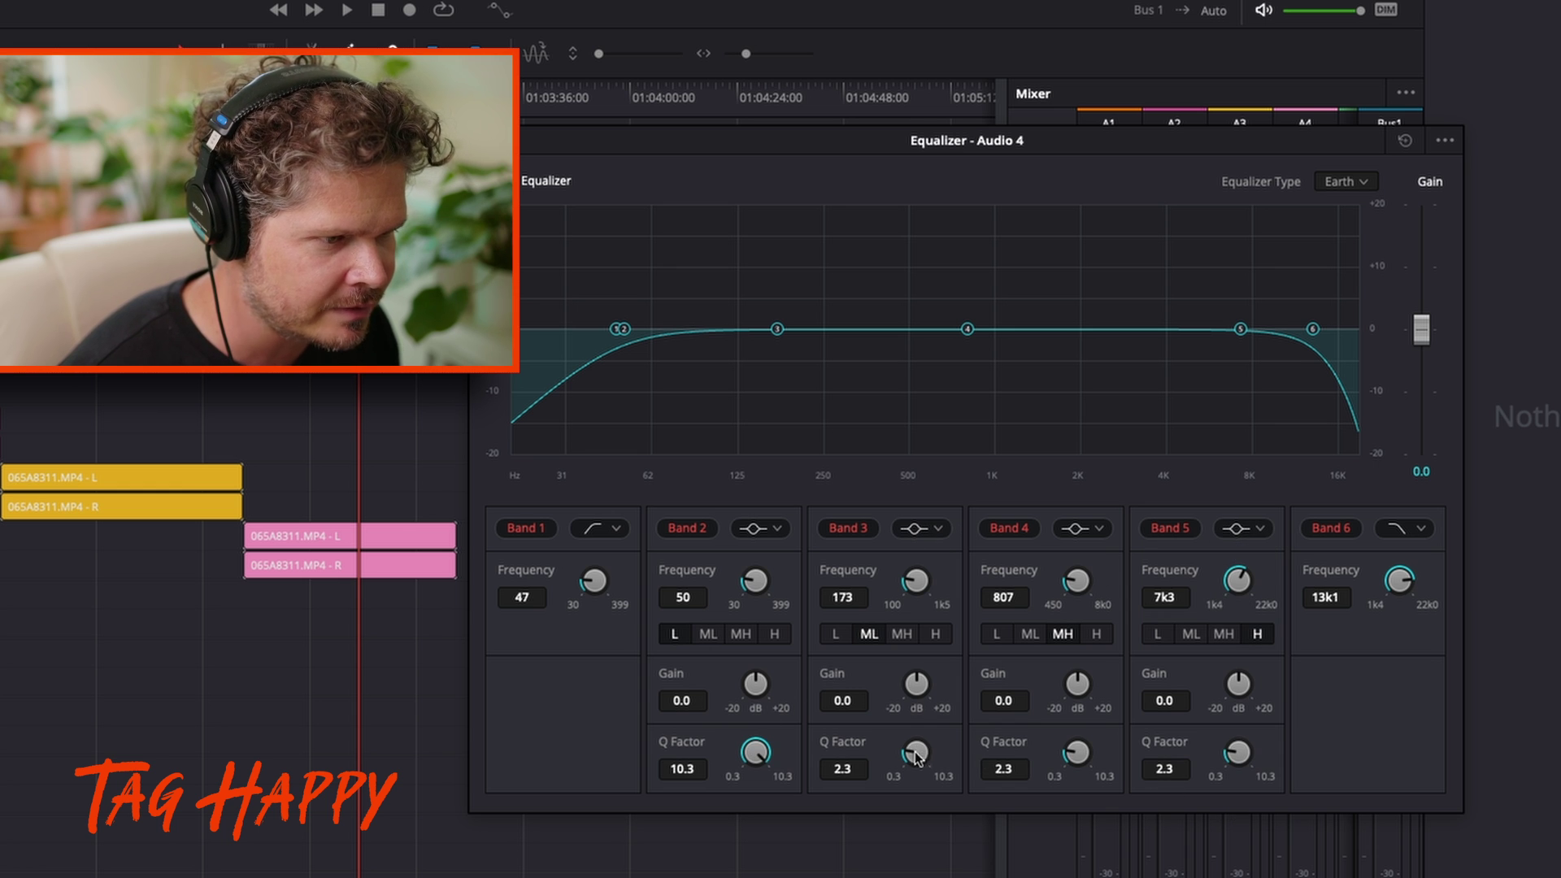
{"action": "left_click_drag", "start_coordinate": [916, 757], "coordinate": [1255, 796]}
{"action": "left_click_drag", "start_coordinate": [1069, 752], "coordinate": [1467, 765]}
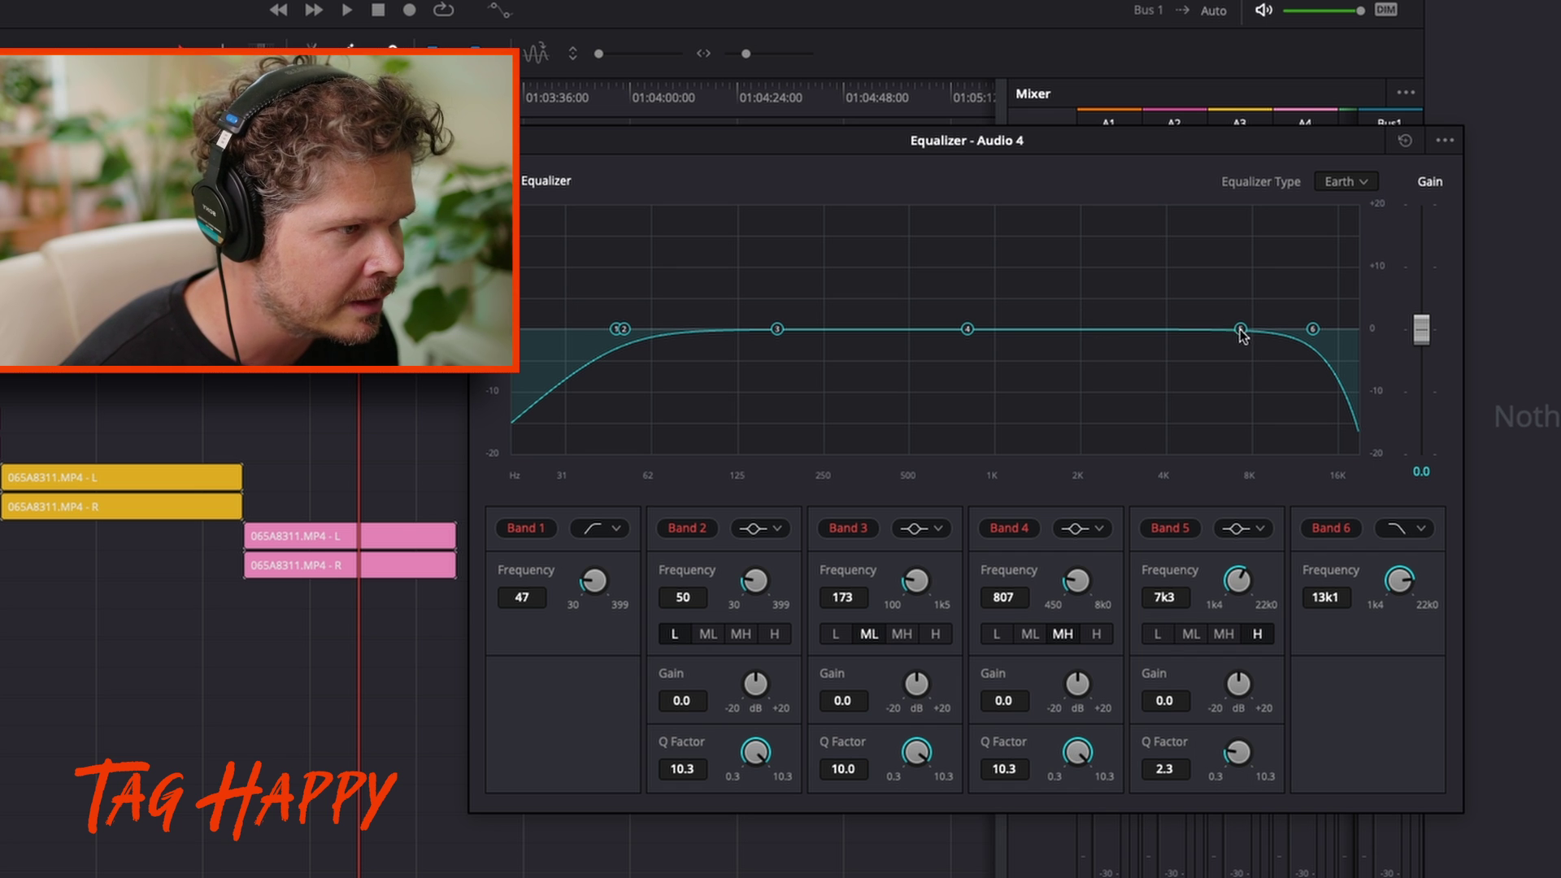
{"action": "left_click_drag", "start_coordinate": [1241, 335], "coordinate": [1165, 178]}
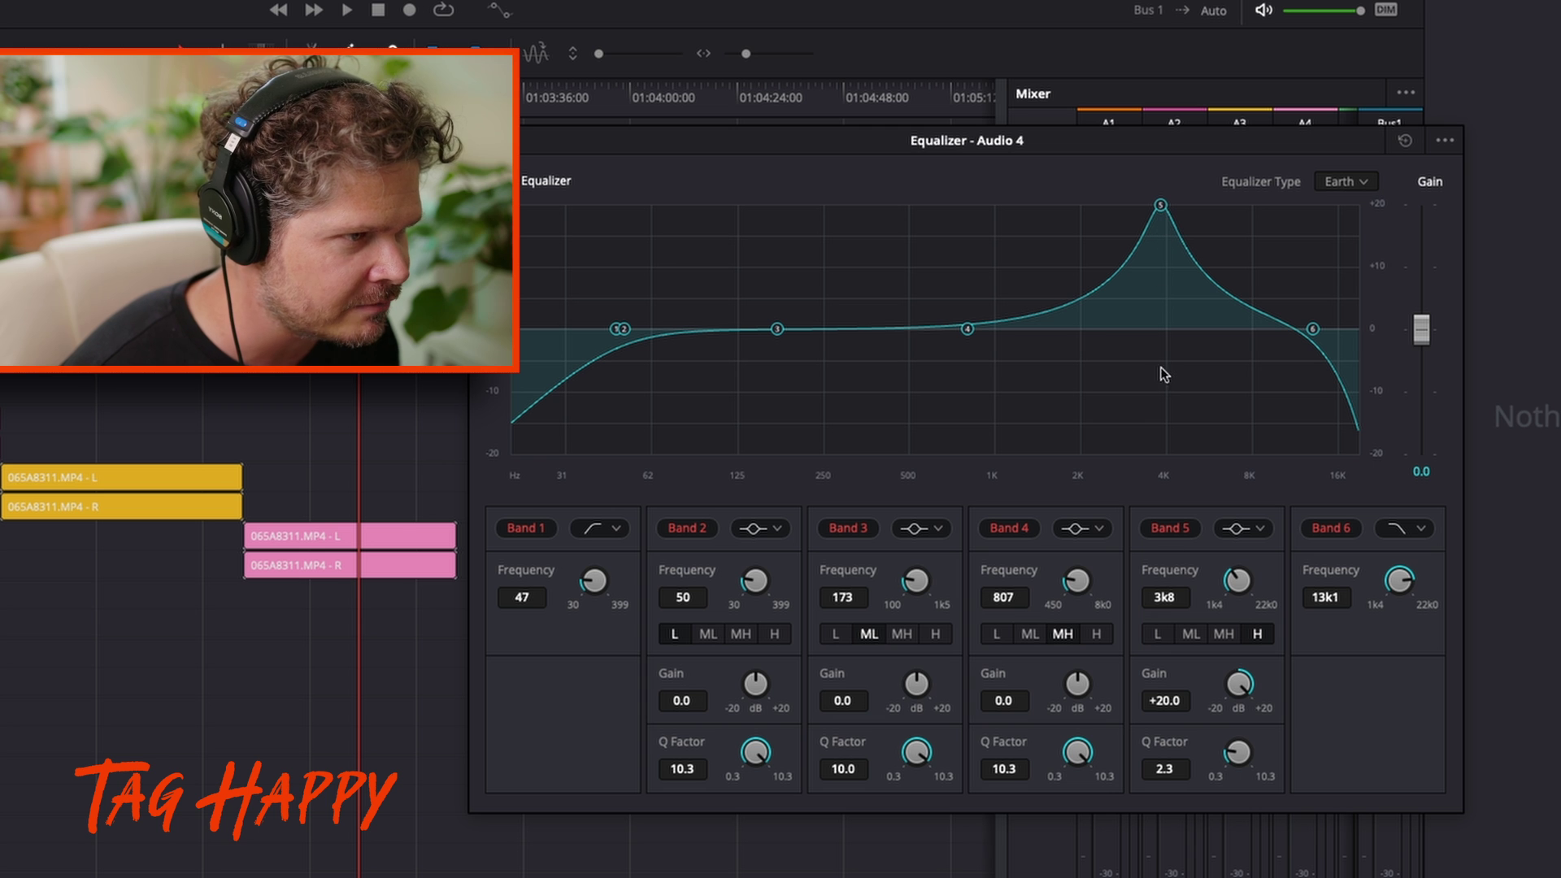
{"action": "left_click_drag", "start_coordinate": [1233, 755], "coordinate": [1455, 782]}
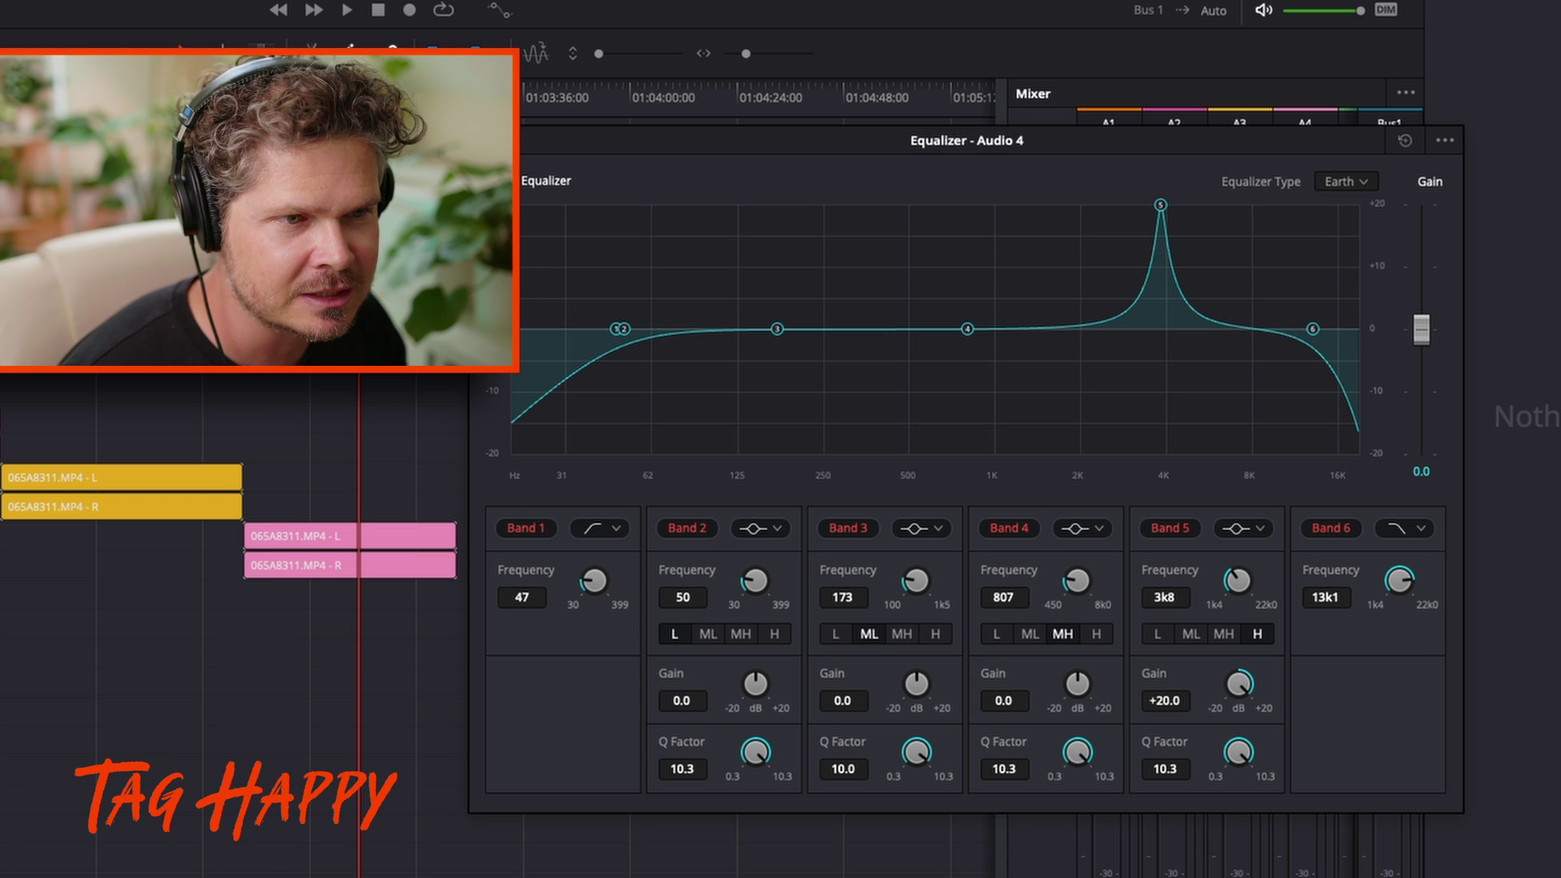
{"action": "key", "text": "Up"}
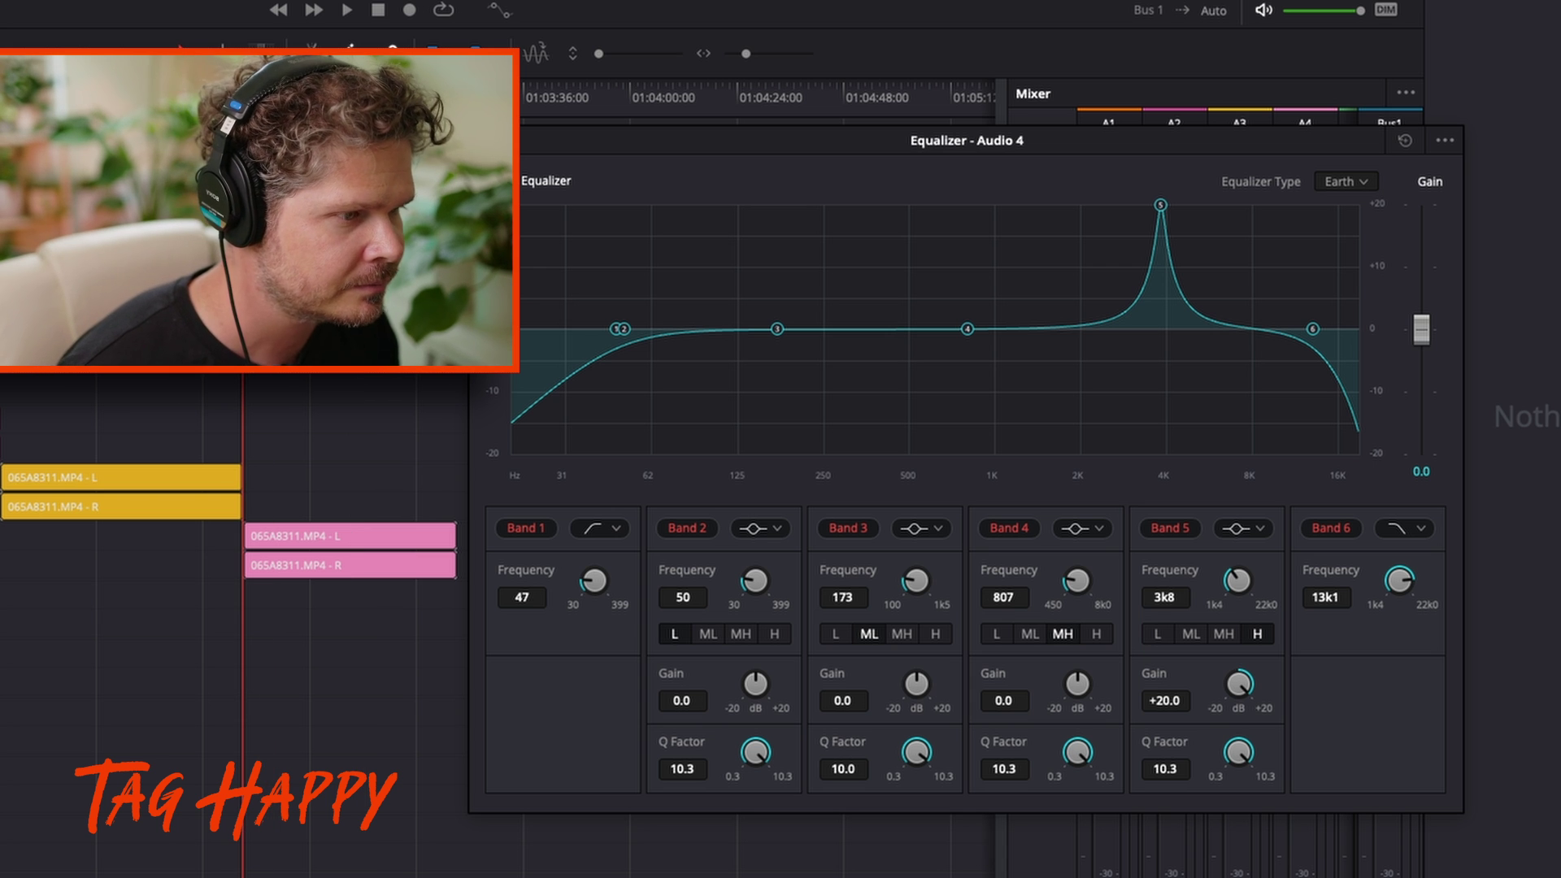
- During playback, sweep Band 5's boost to the harsh frequency and cut it -20 dB at 3.2 kHz
{"action": "key", "text": "space"}
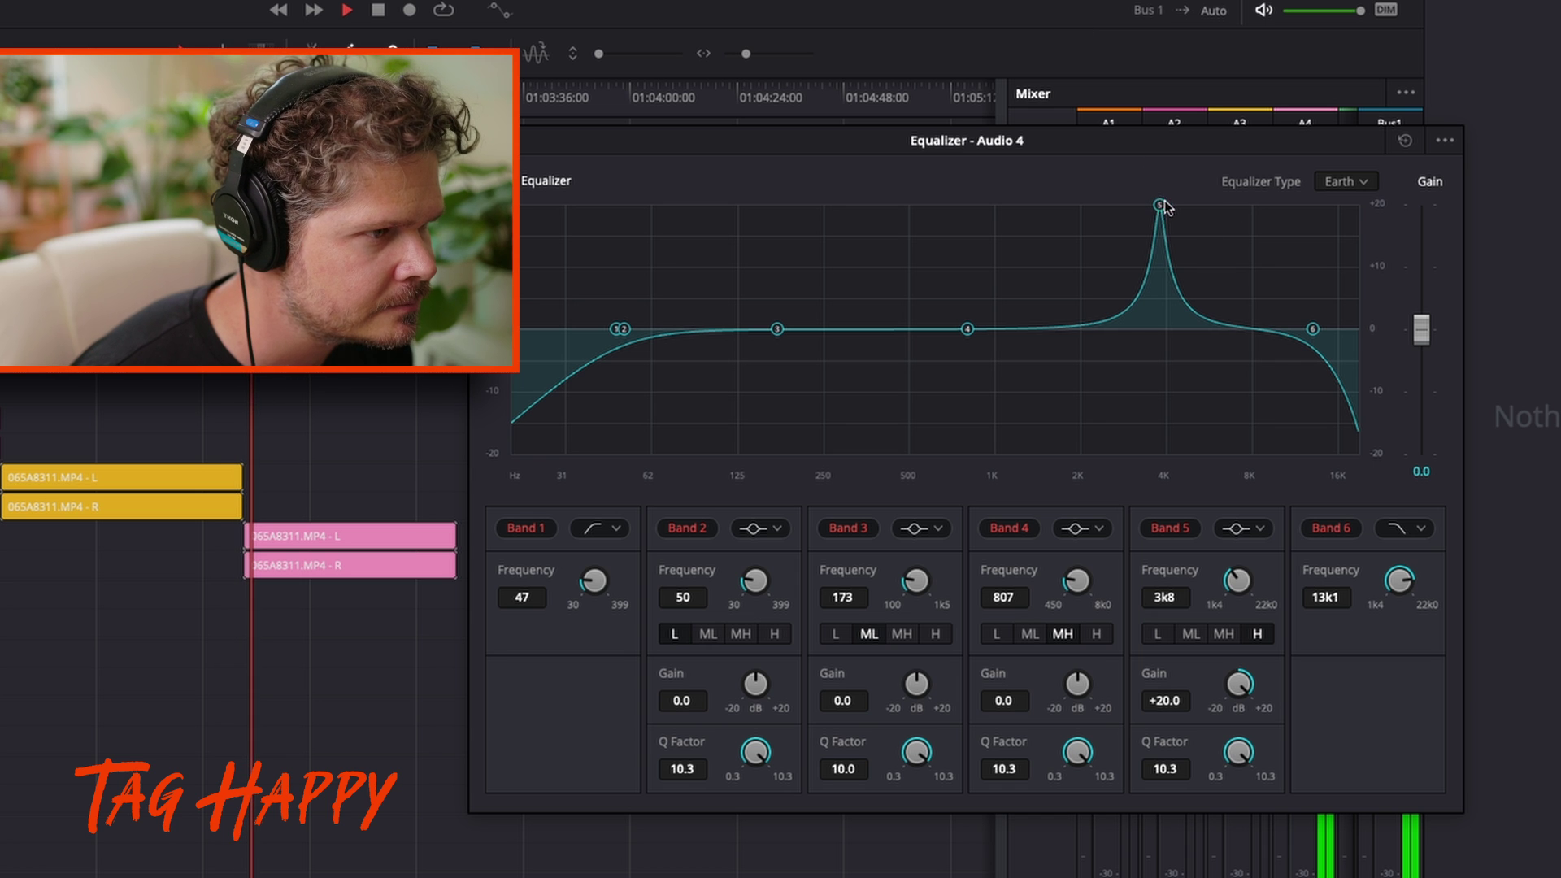
{"action": "left_click_drag", "start_coordinate": [1163, 205], "coordinate": [1255, 206]}
{"action": "left_click_drag", "start_coordinate": [1253, 203], "coordinate": [1138, 183]}
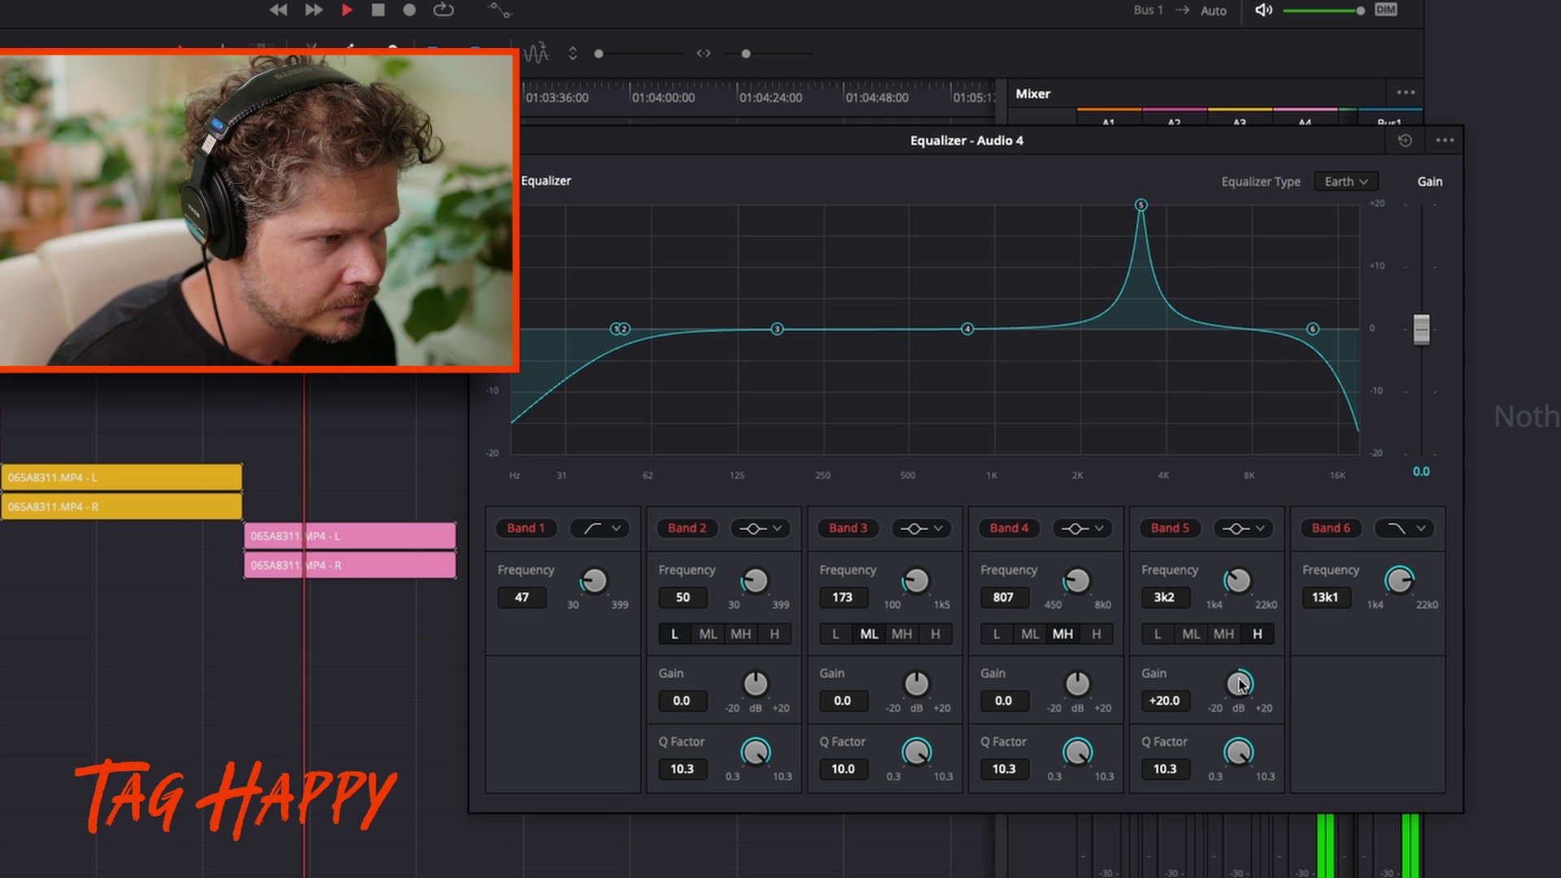
{"action": "left_click_drag", "start_coordinate": [1149, 706], "coordinate": [831, 714]}
- Boost, locate, then cut Bands 4 and 3 to -20 dB notches at 1 kHz and 167 Hz
{"action": "left_click_drag", "start_coordinate": [967, 328], "coordinate": [1000, 132]}
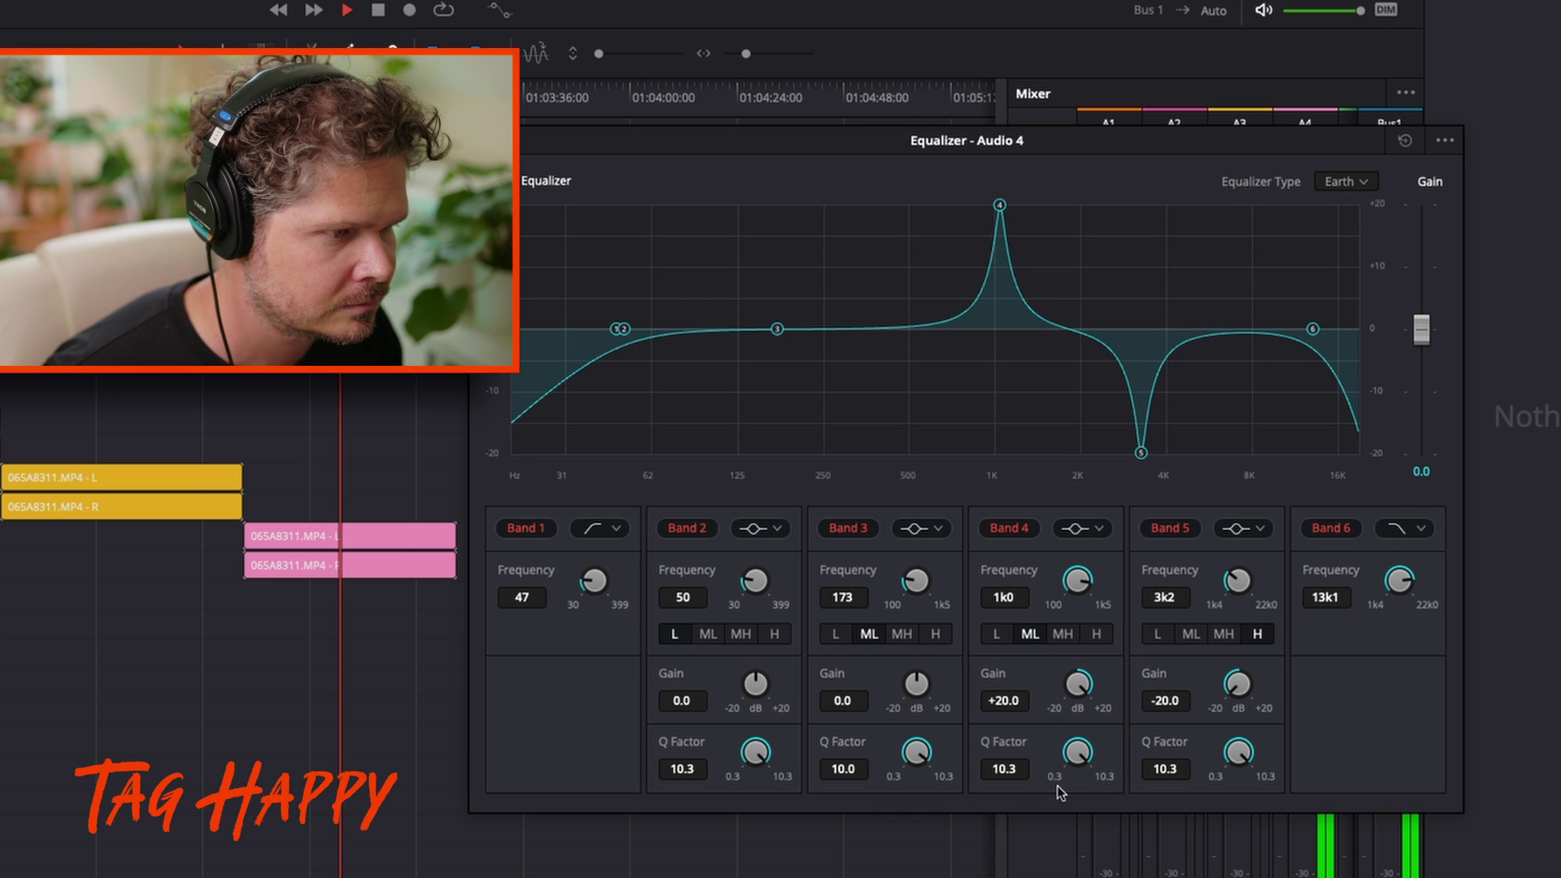
{"action": "left_click_drag", "start_coordinate": [1079, 750], "coordinate": [1137, 747]}
{"action": "left_click_drag", "start_coordinate": [1078, 683], "coordinate": [911, 651]}
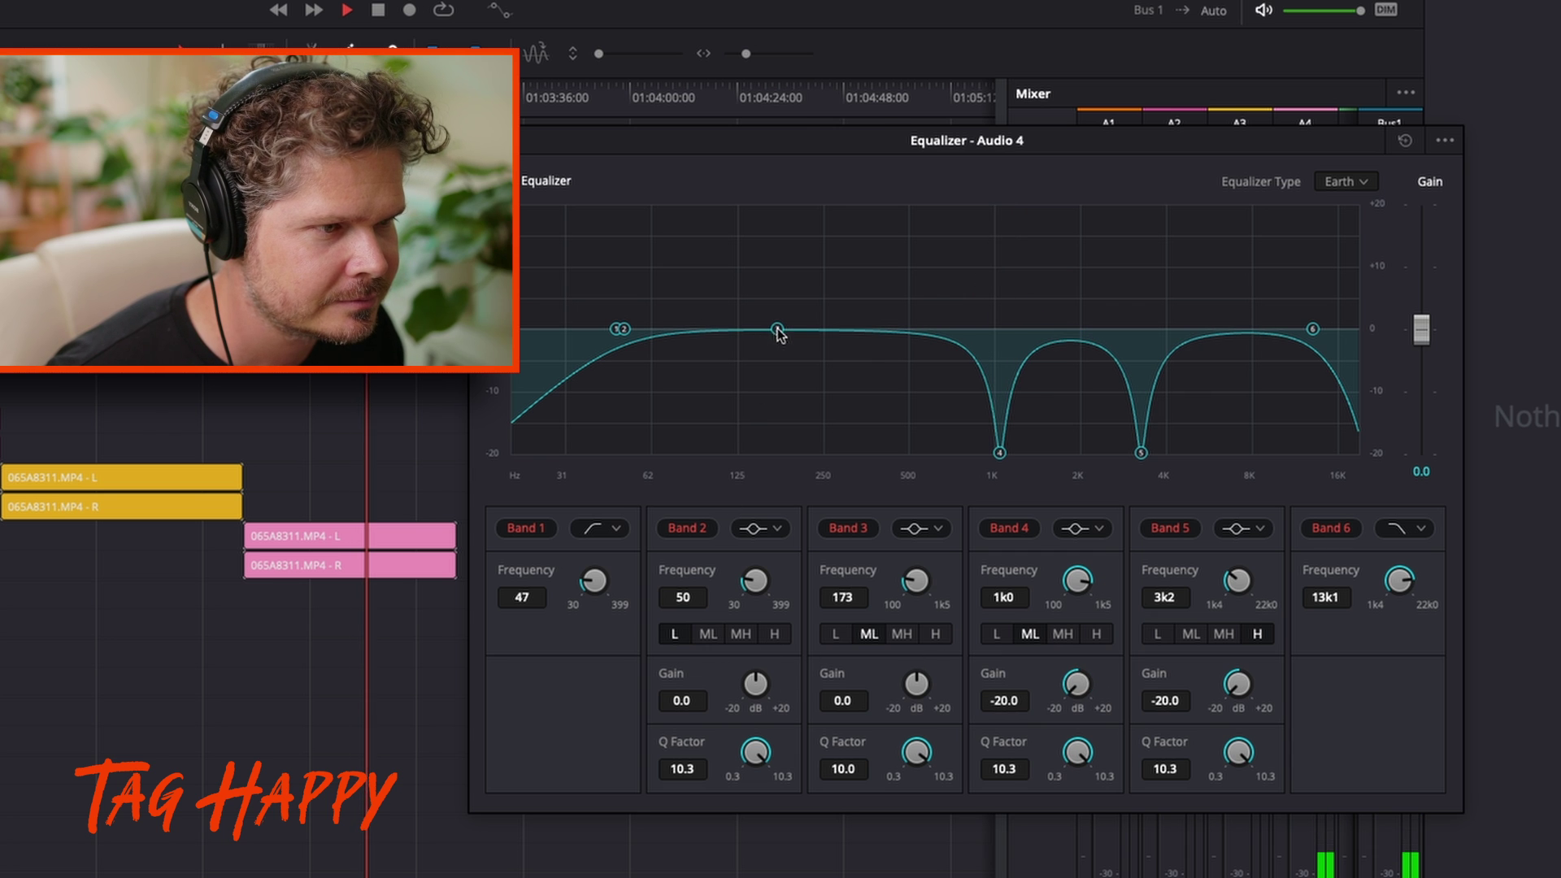
{"action": "left_click_drag", "start_coordinate": [778, 329], "coordinate": [774, 109]}
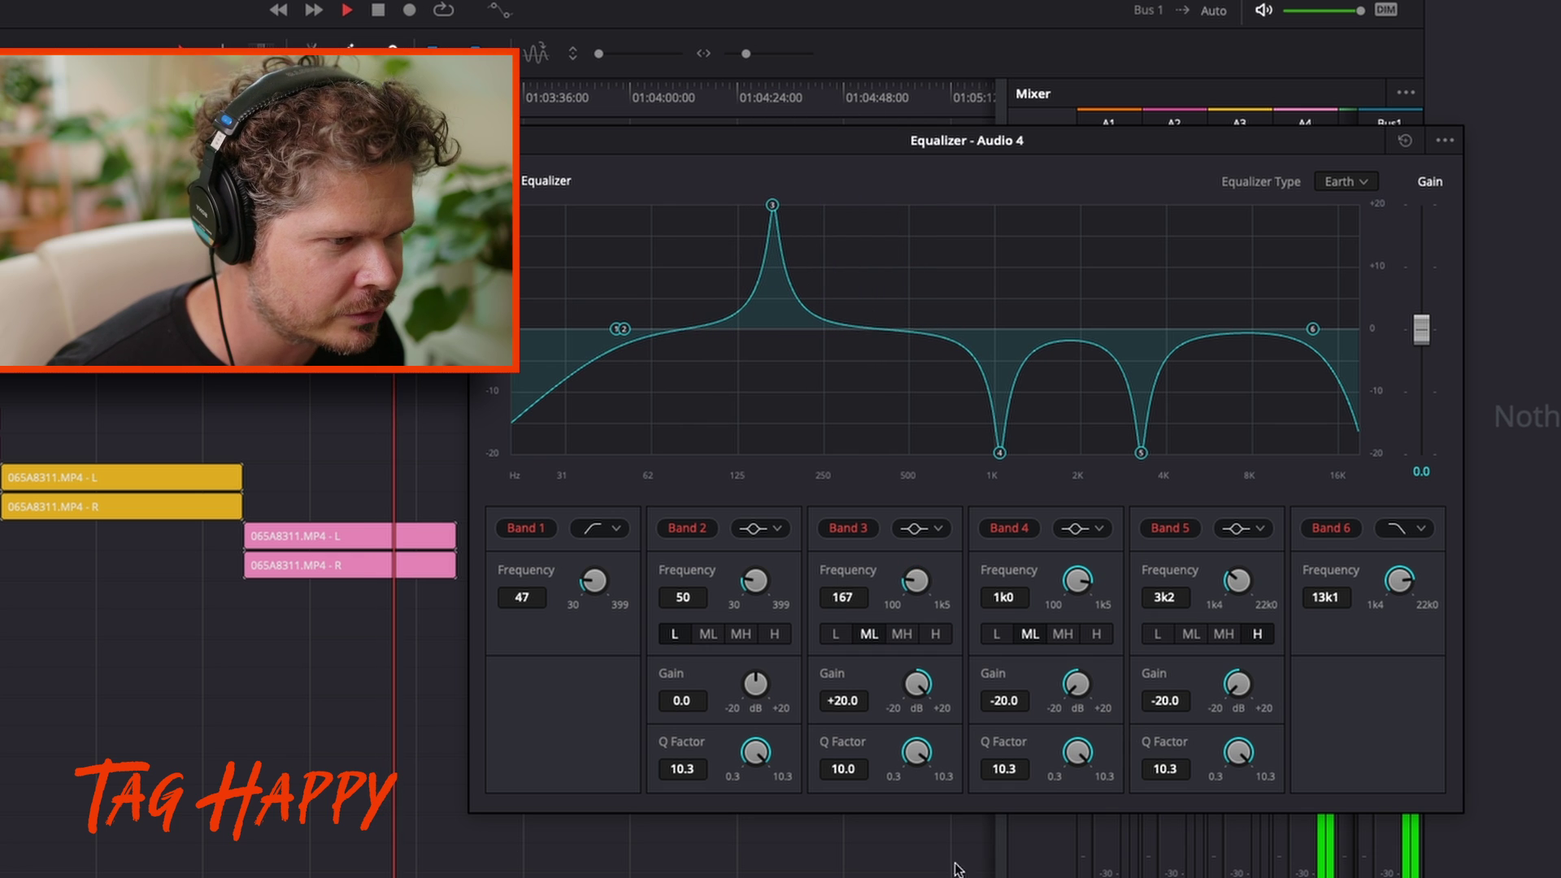
{"action": "left_click_drag", "start_coordinate": [929, 685], "coordinate": [638, 655]}
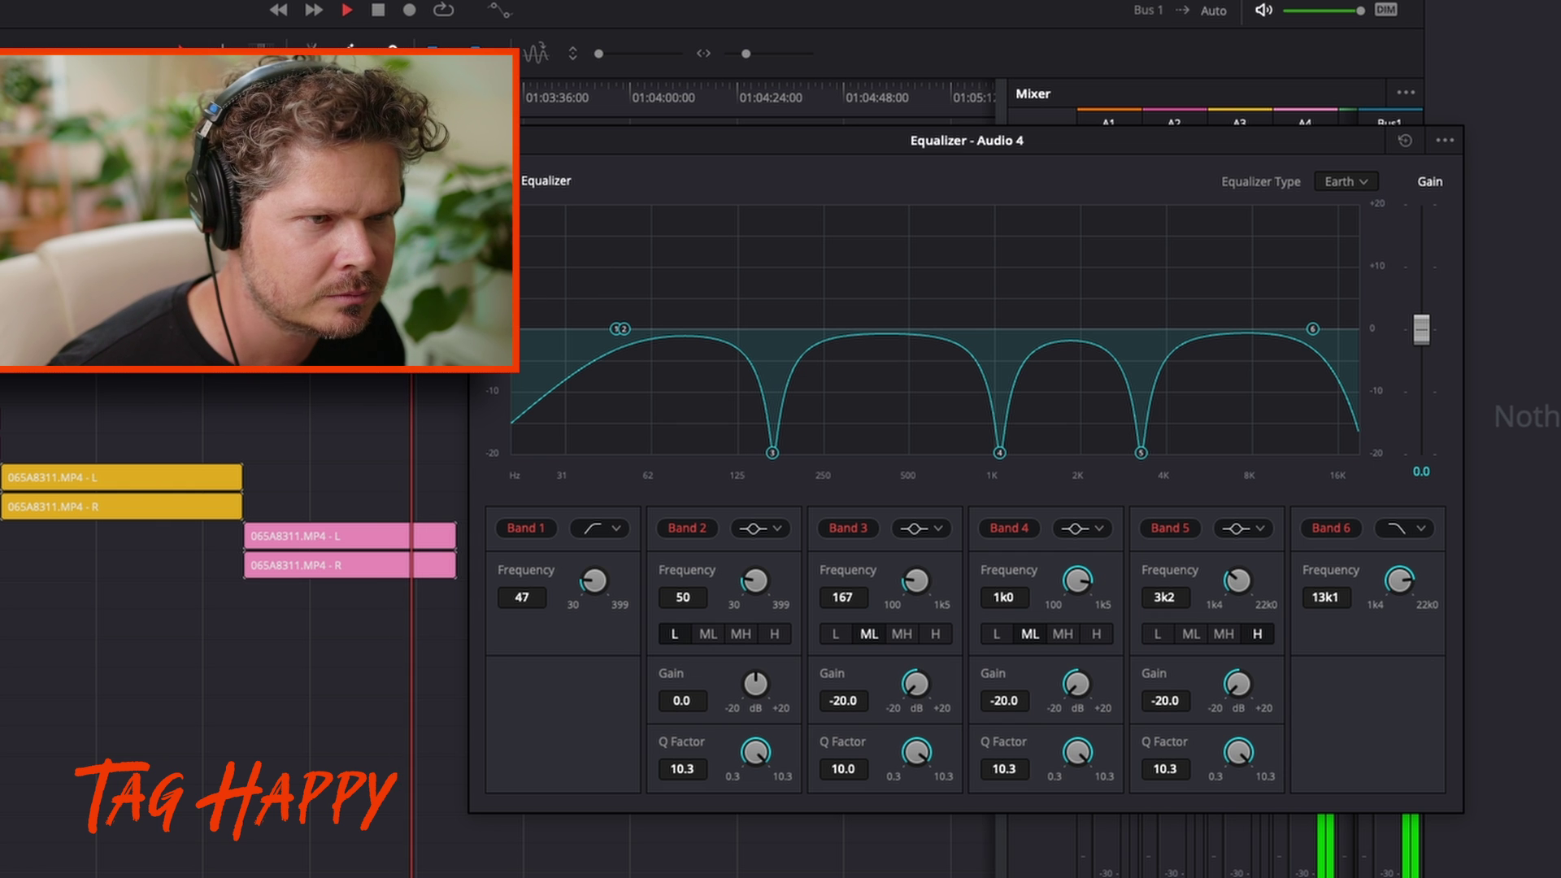
- Boost Band 2 +20 dB, sweep it to 1.8 kHz during playback, then cut it to -20 dB
{"action": "key", "text": "space"}
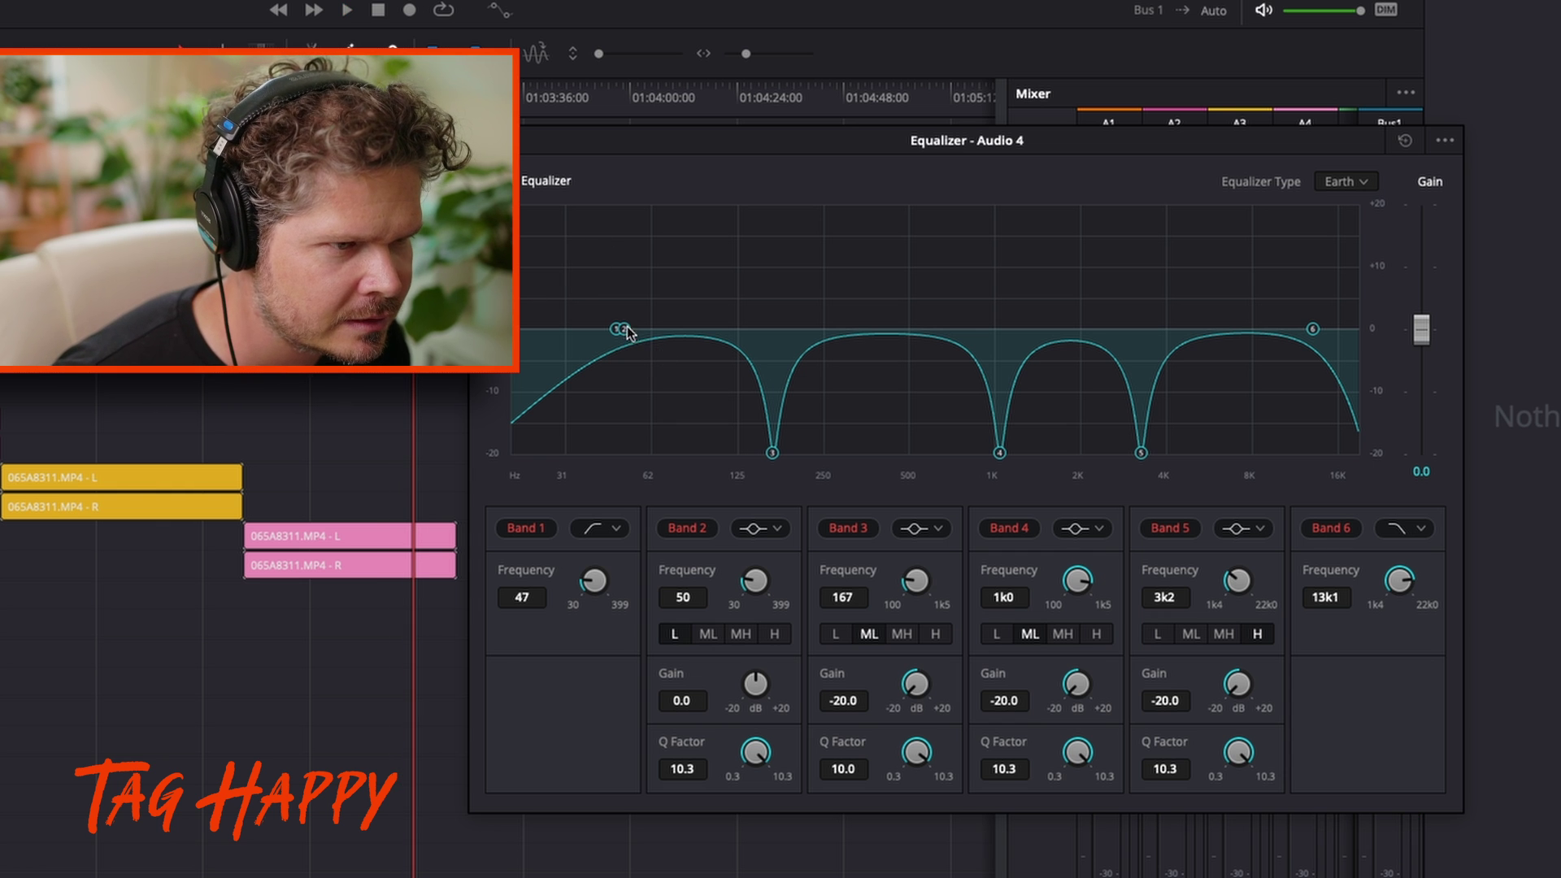
{"action": "left_click_drag", "start_coordinate": [623, 328], "coordinate": [671, 205]}
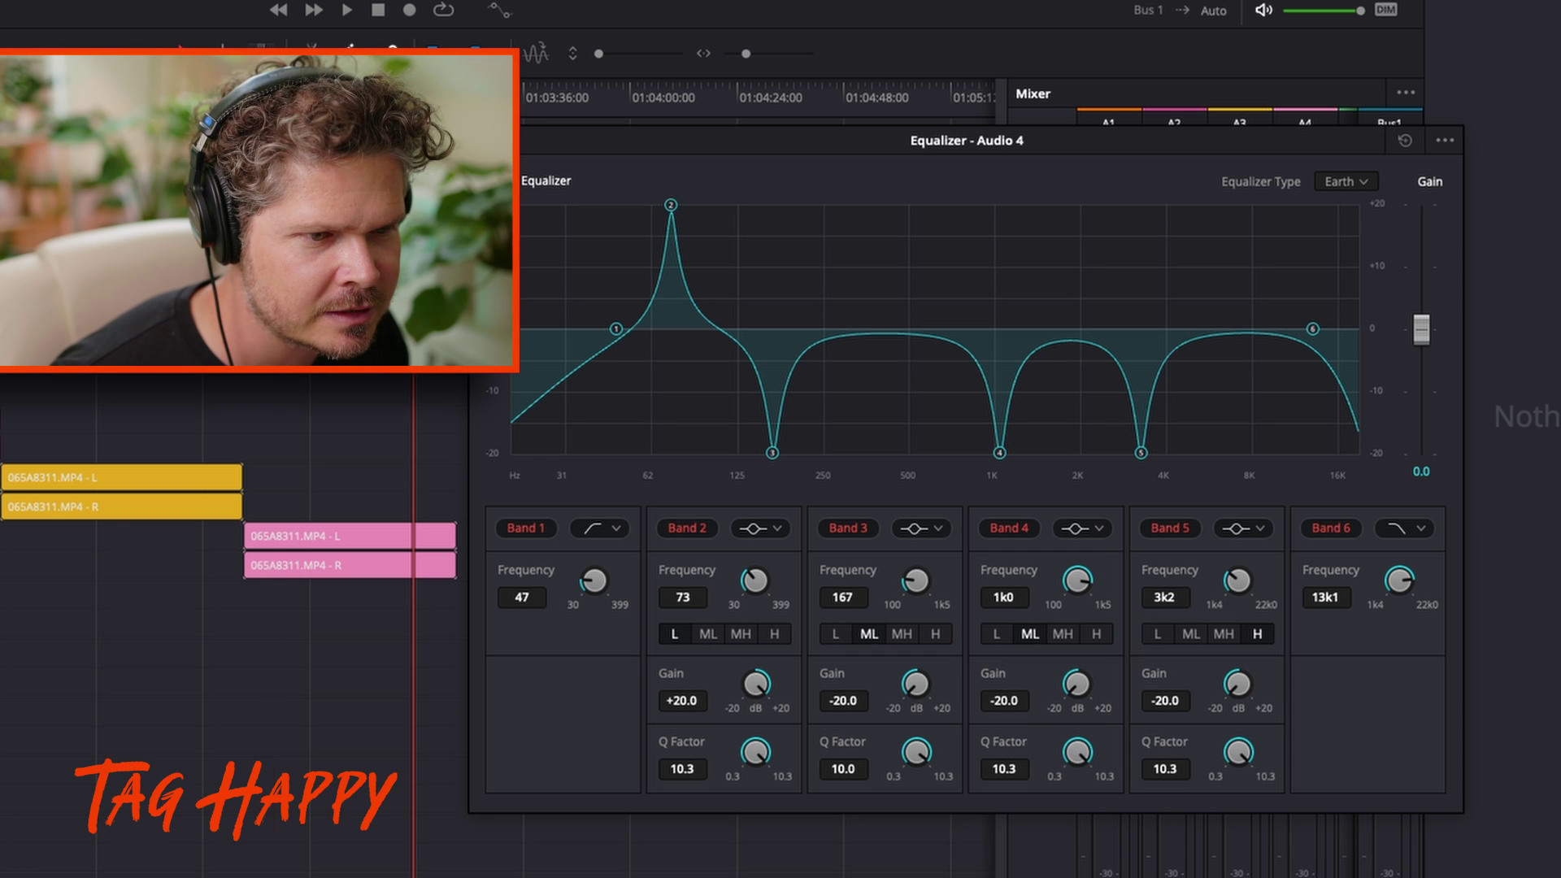
{"action": "key", "text": "space"}
{"action": "left_click_drag", "start_coordinate": [671, 205], "coordinate": [1070, 205]}
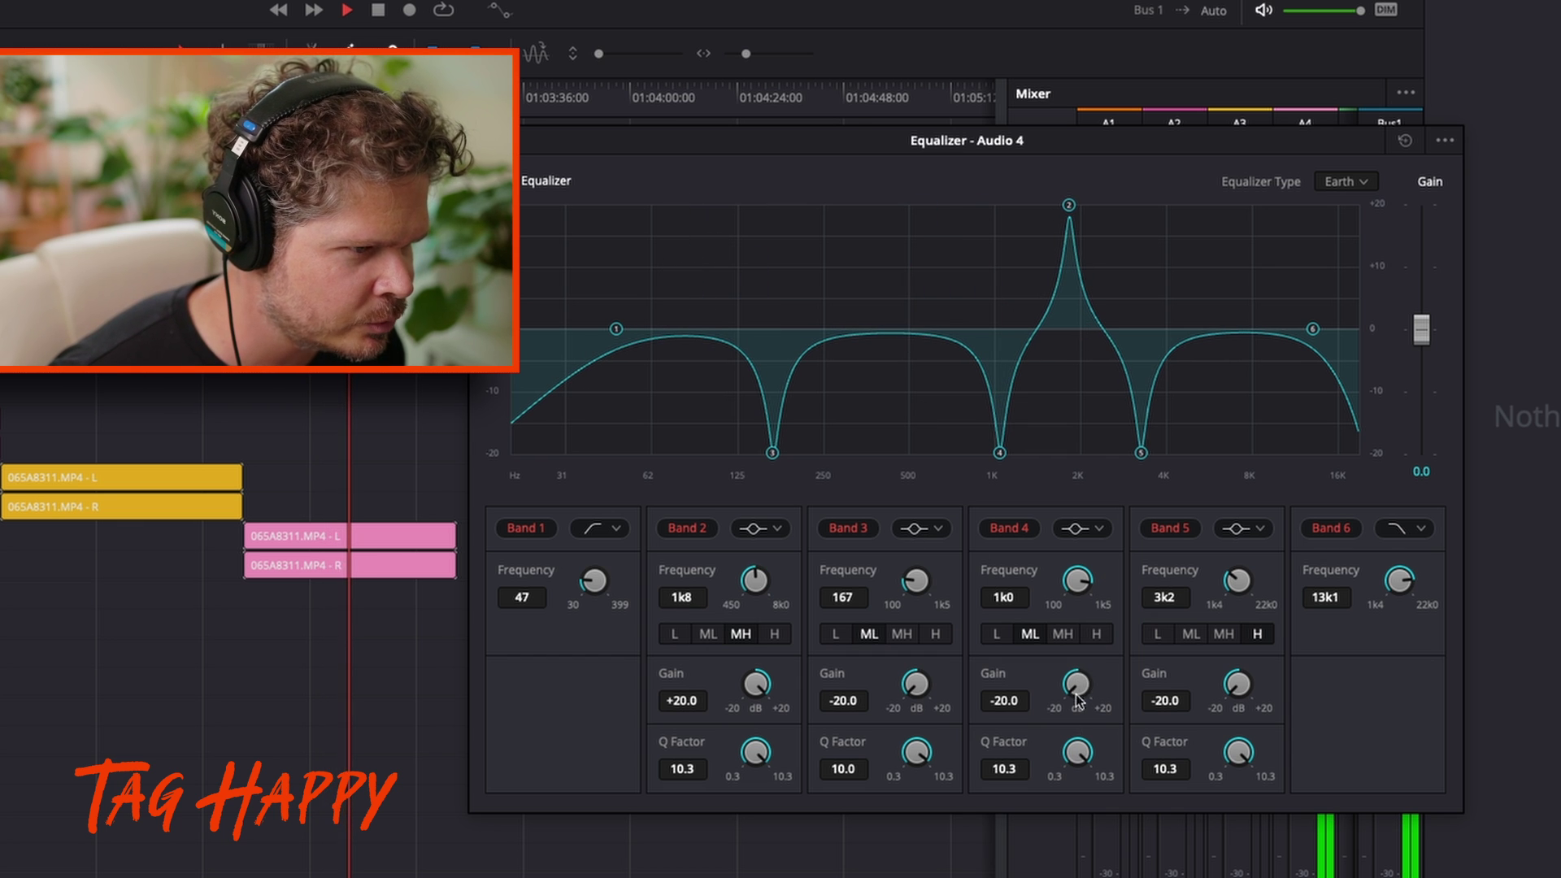
{"action": "left_click_drag", "start_coordinate": [1078, 701], "coordinate": [1032, 663]}
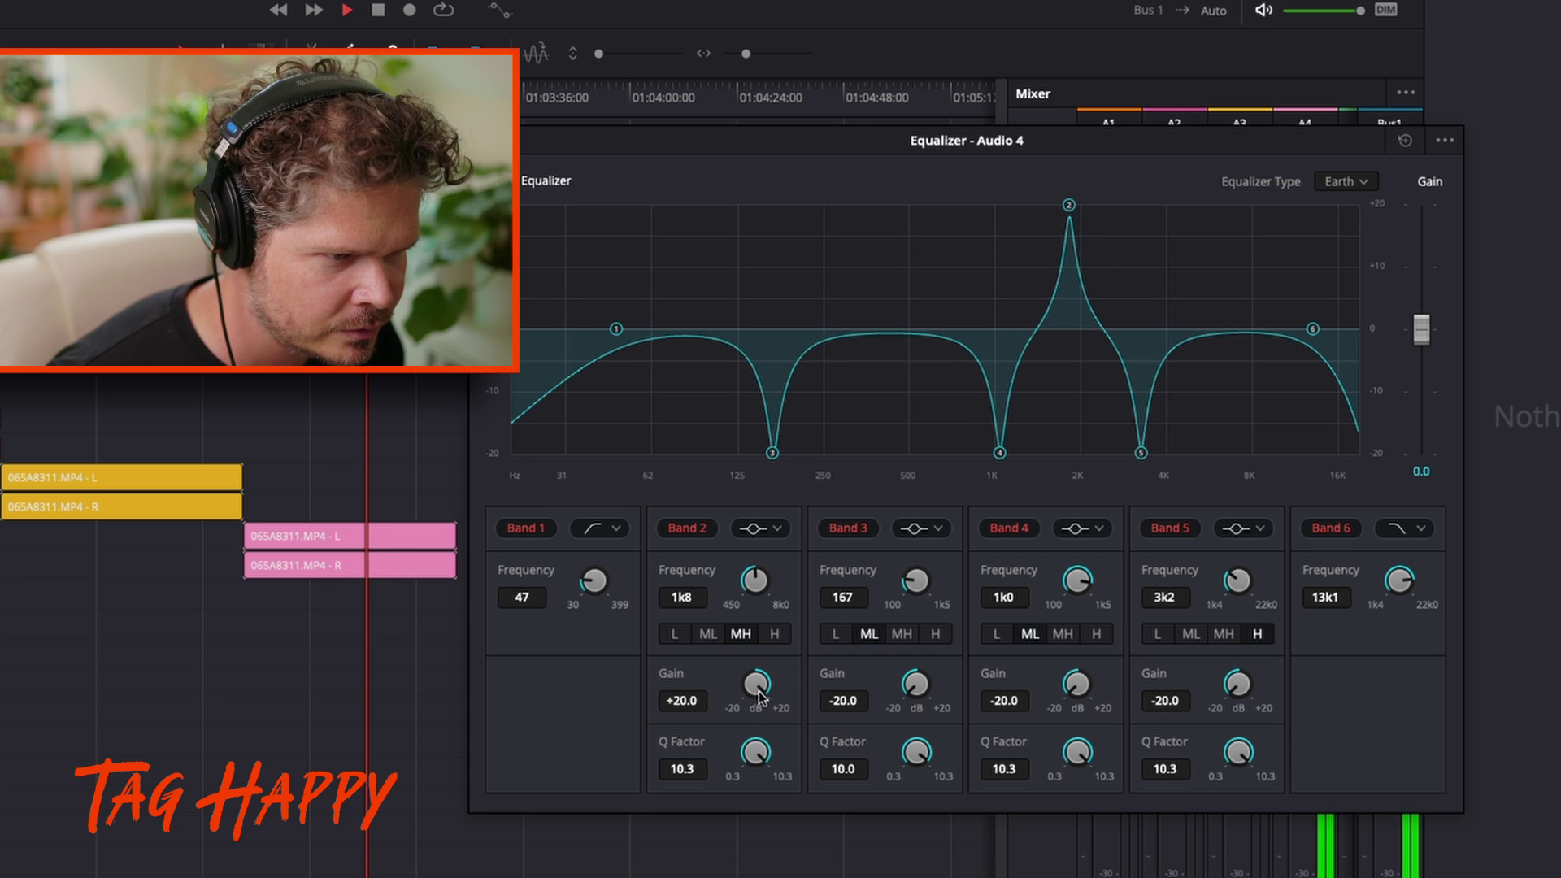
{"action": "left_click_drag", "start_coordinate": [760, 697], "coordinate": [479, 676]}
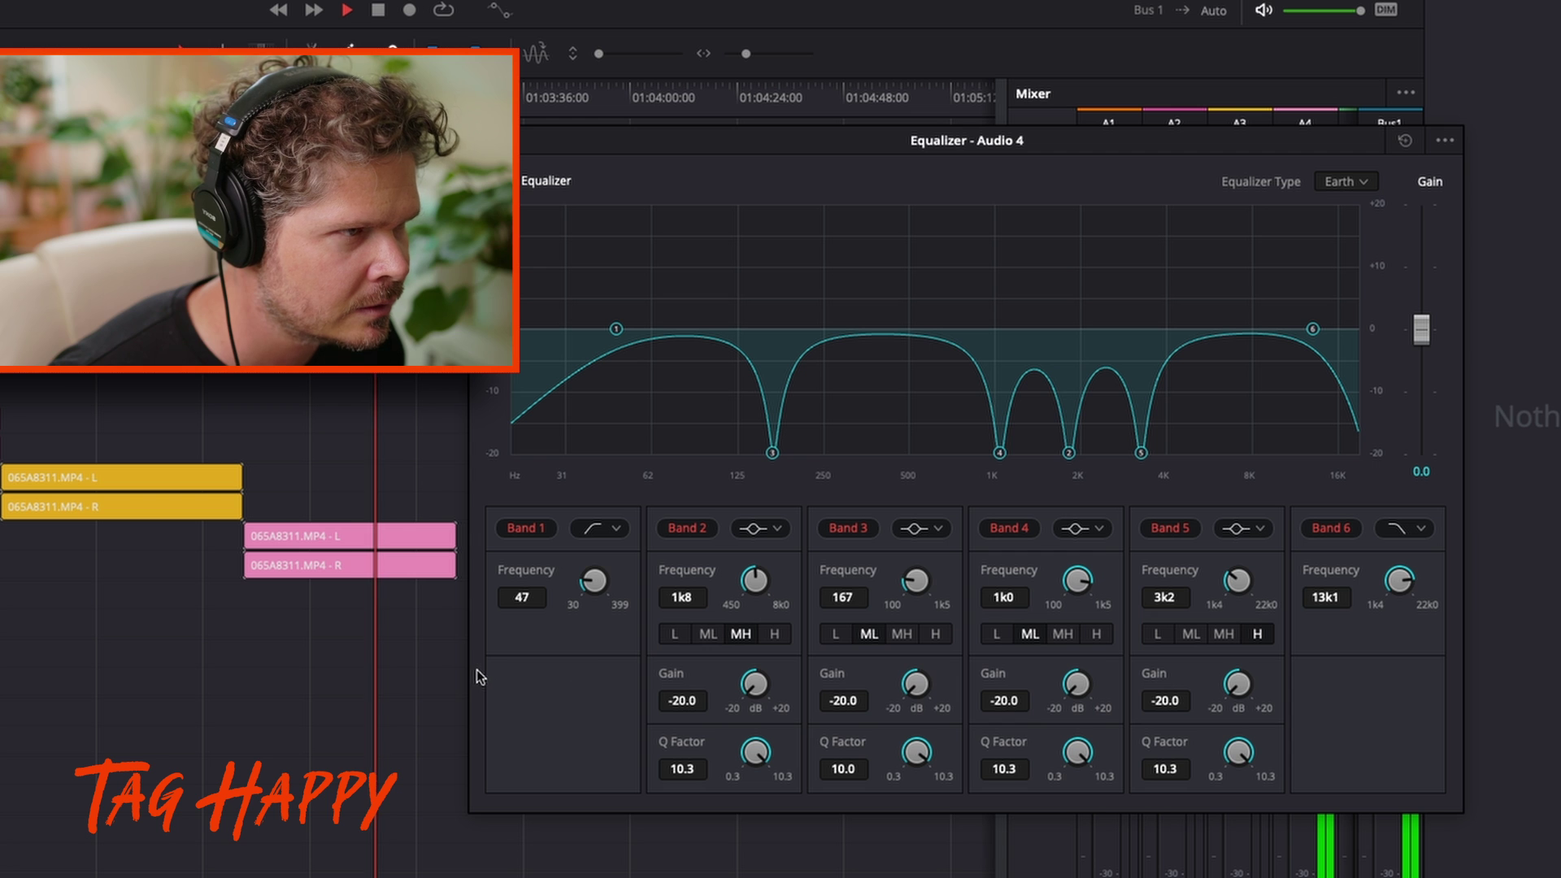
- Raise the equalizer's output gain to about 8.6 dB and play back to listen
{"action": "left_click_drag", "start_coordinate": [1424, 333], "coordinate": [1425, 332]}
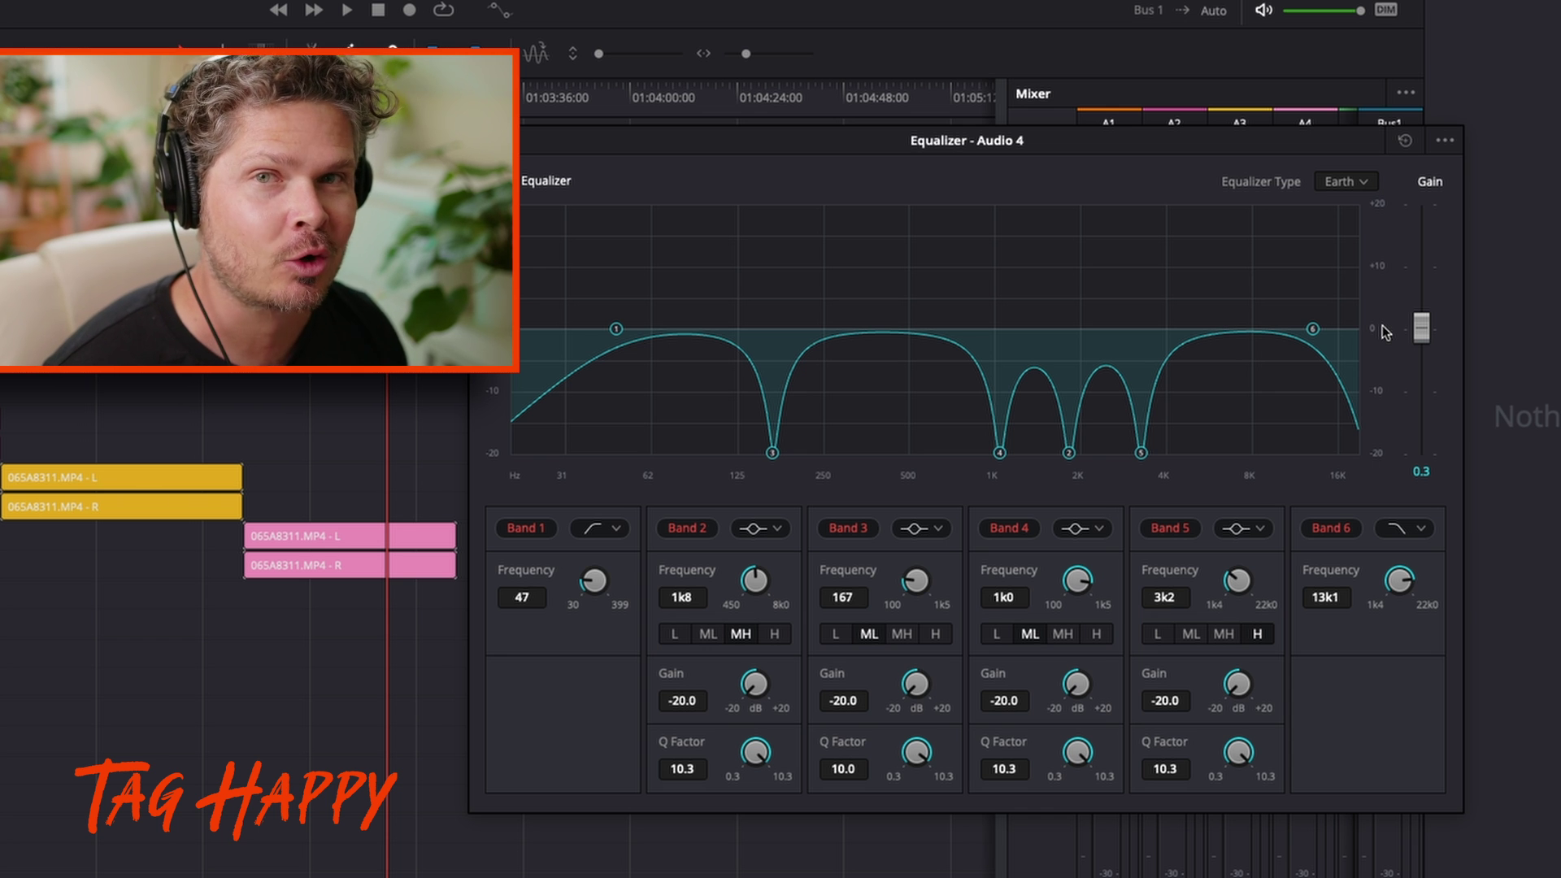
{"action": "left_click_drag", "start_coordinate": [1420, 328], "coordinate": [1440, 281]}
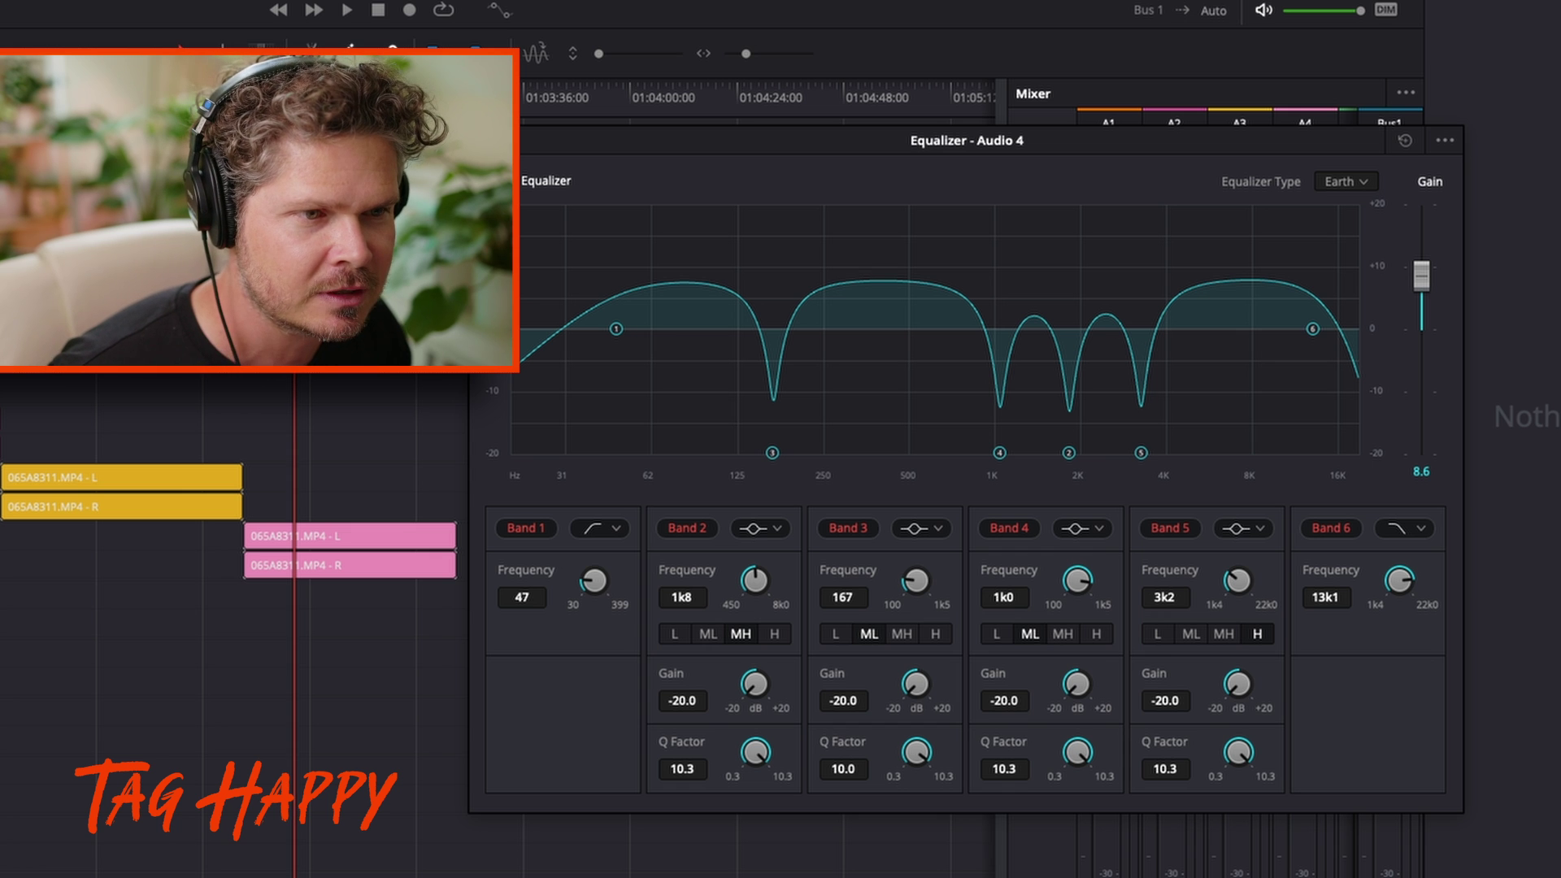
{"action": "key", "text": "space"}
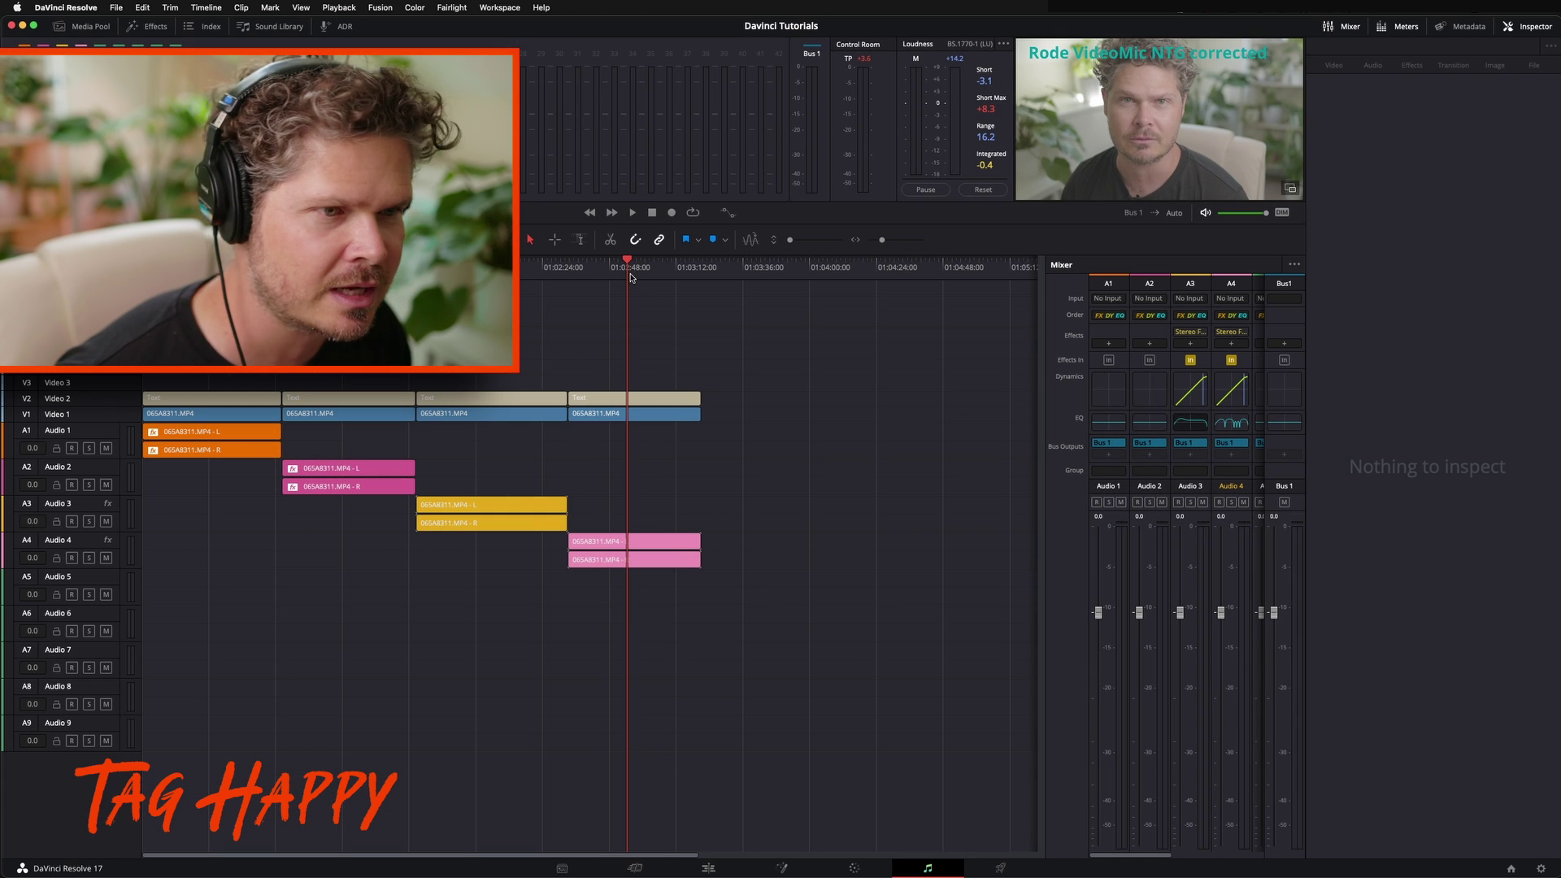
- Play the uncorrected lavalier clip on Audio 1, then the corrected one on Audio 3
{"action": "left_click", "coordinate": [643, 267]}
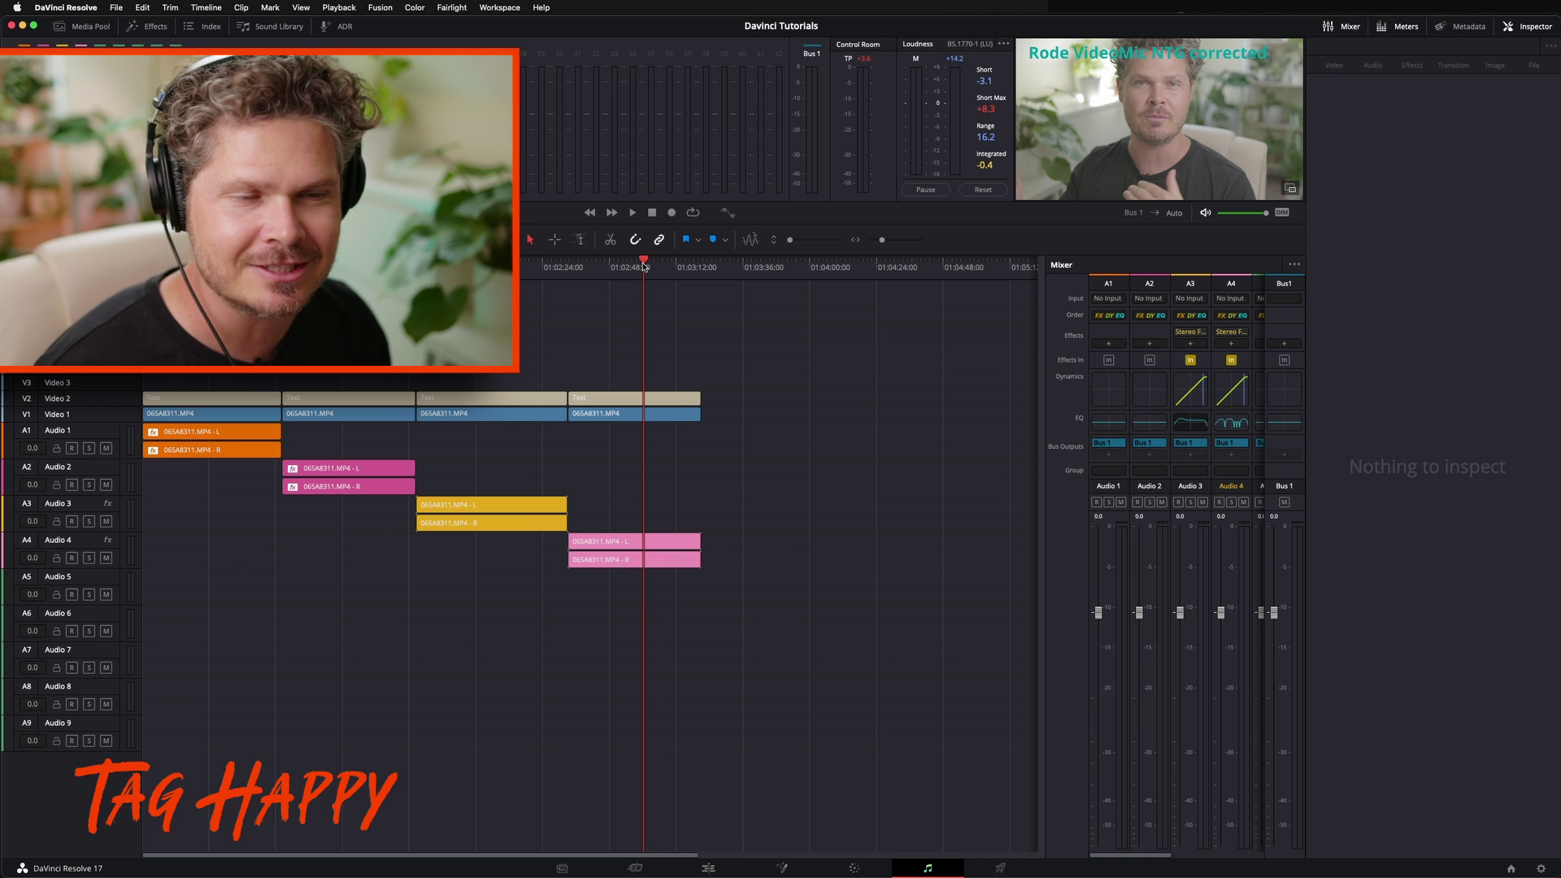
{"action": "left_click", "coordinate": [186, 267]}
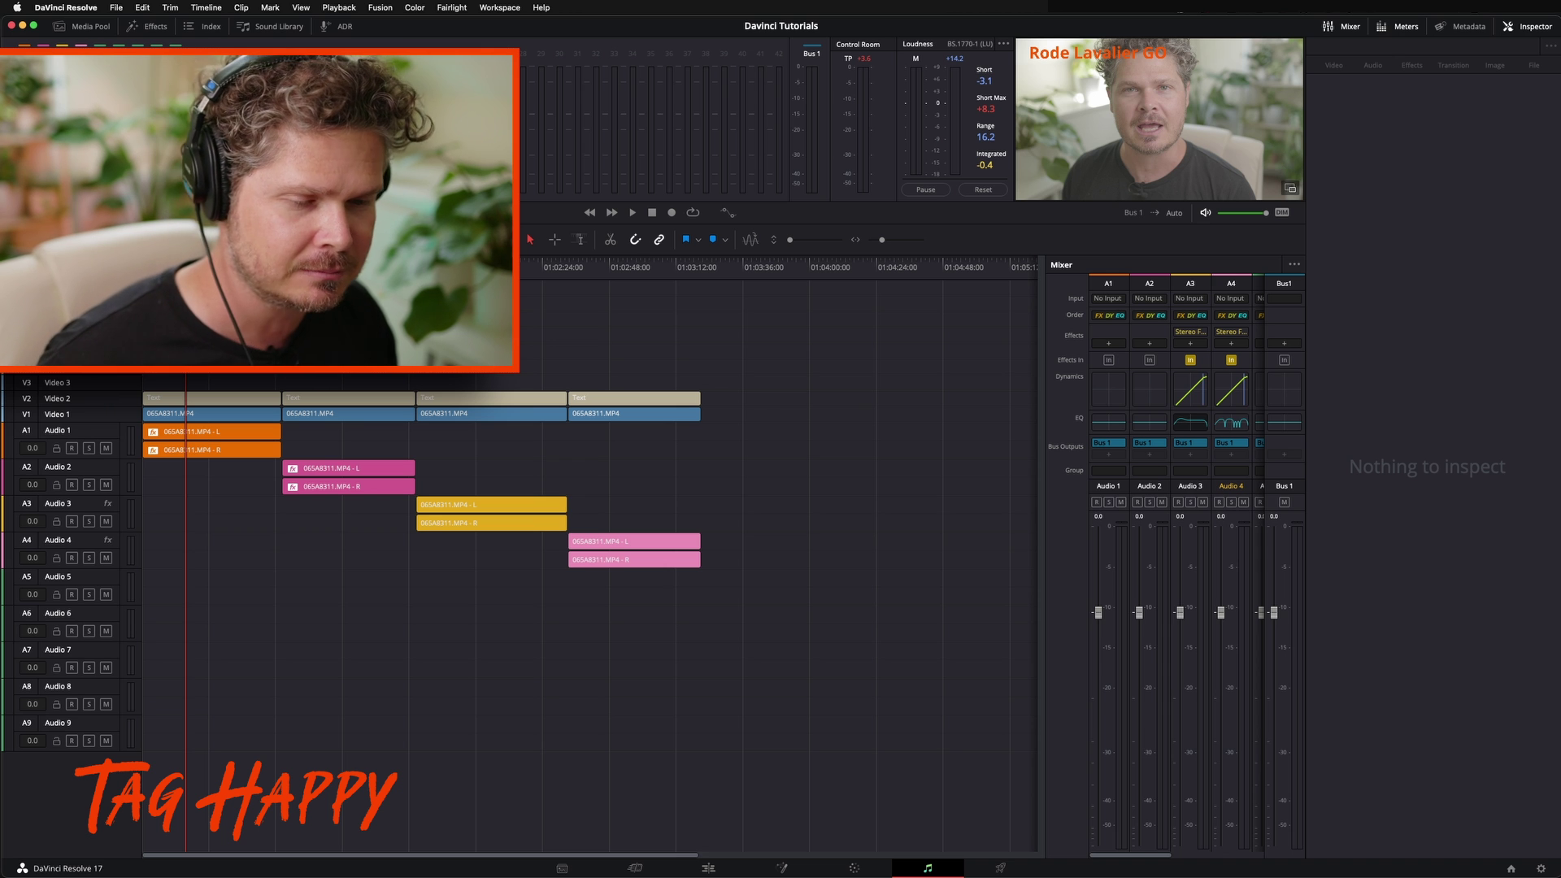
{"action": "key", "text": "space"}
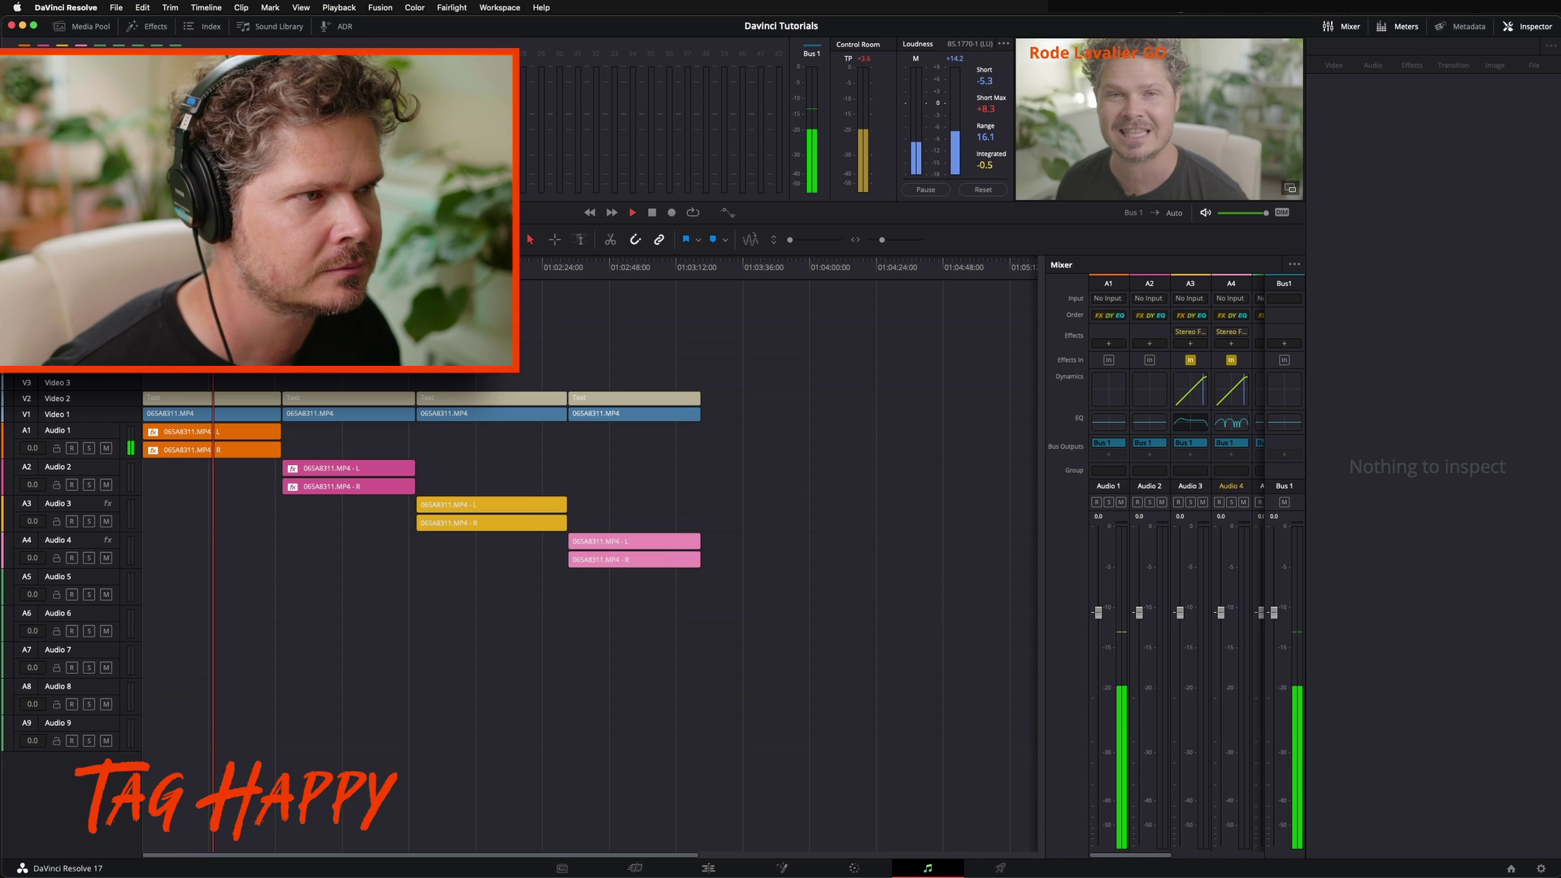
{"action": "left_click", "coordinate": [446, 268]}
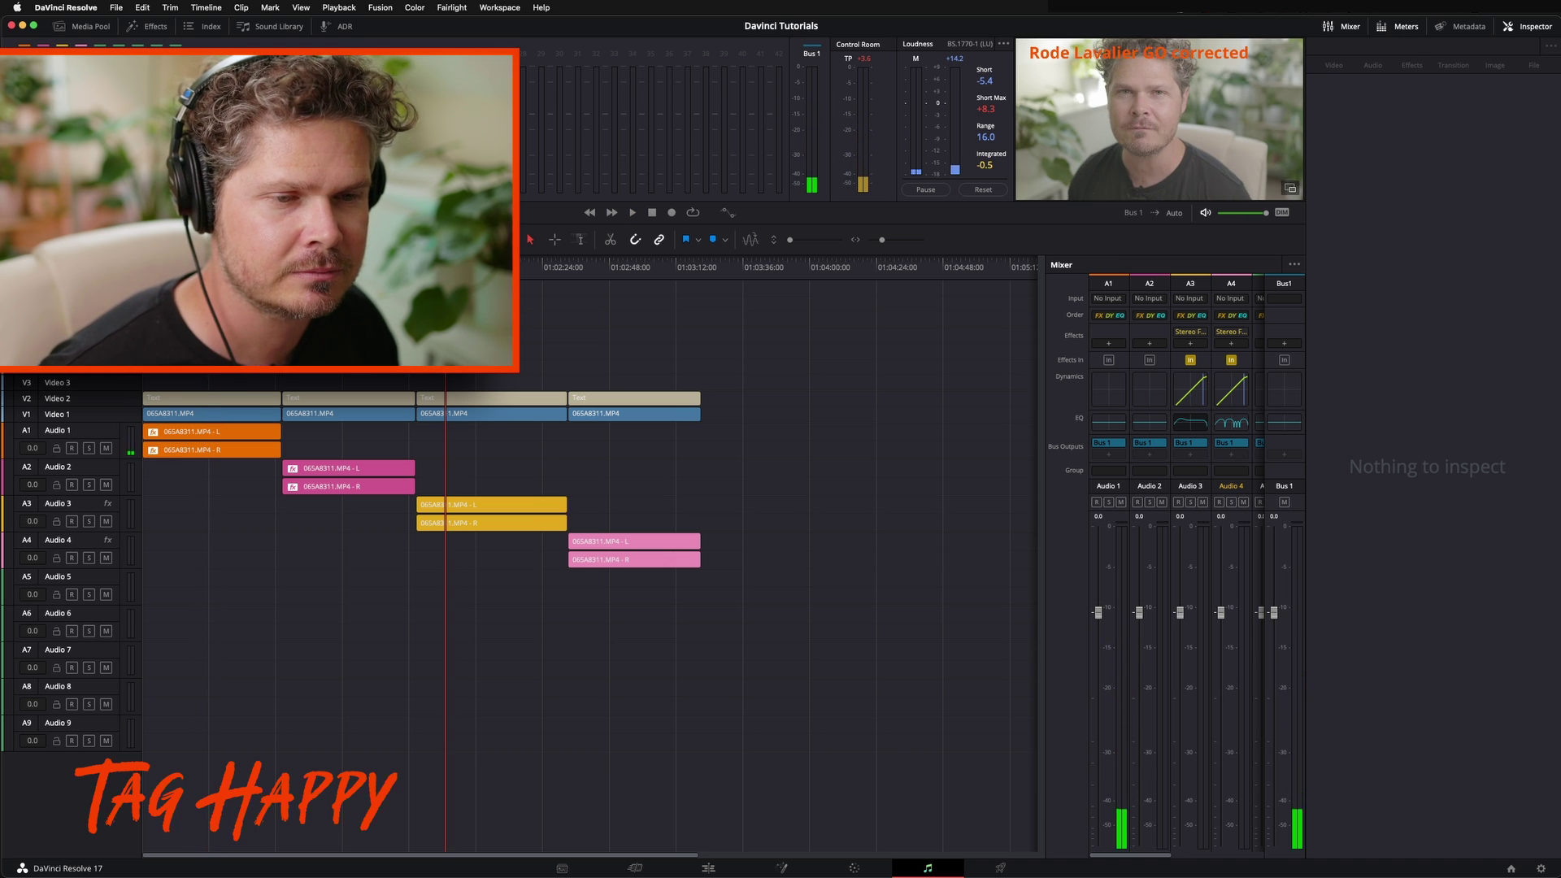
{"action": "key", "text": "space"}
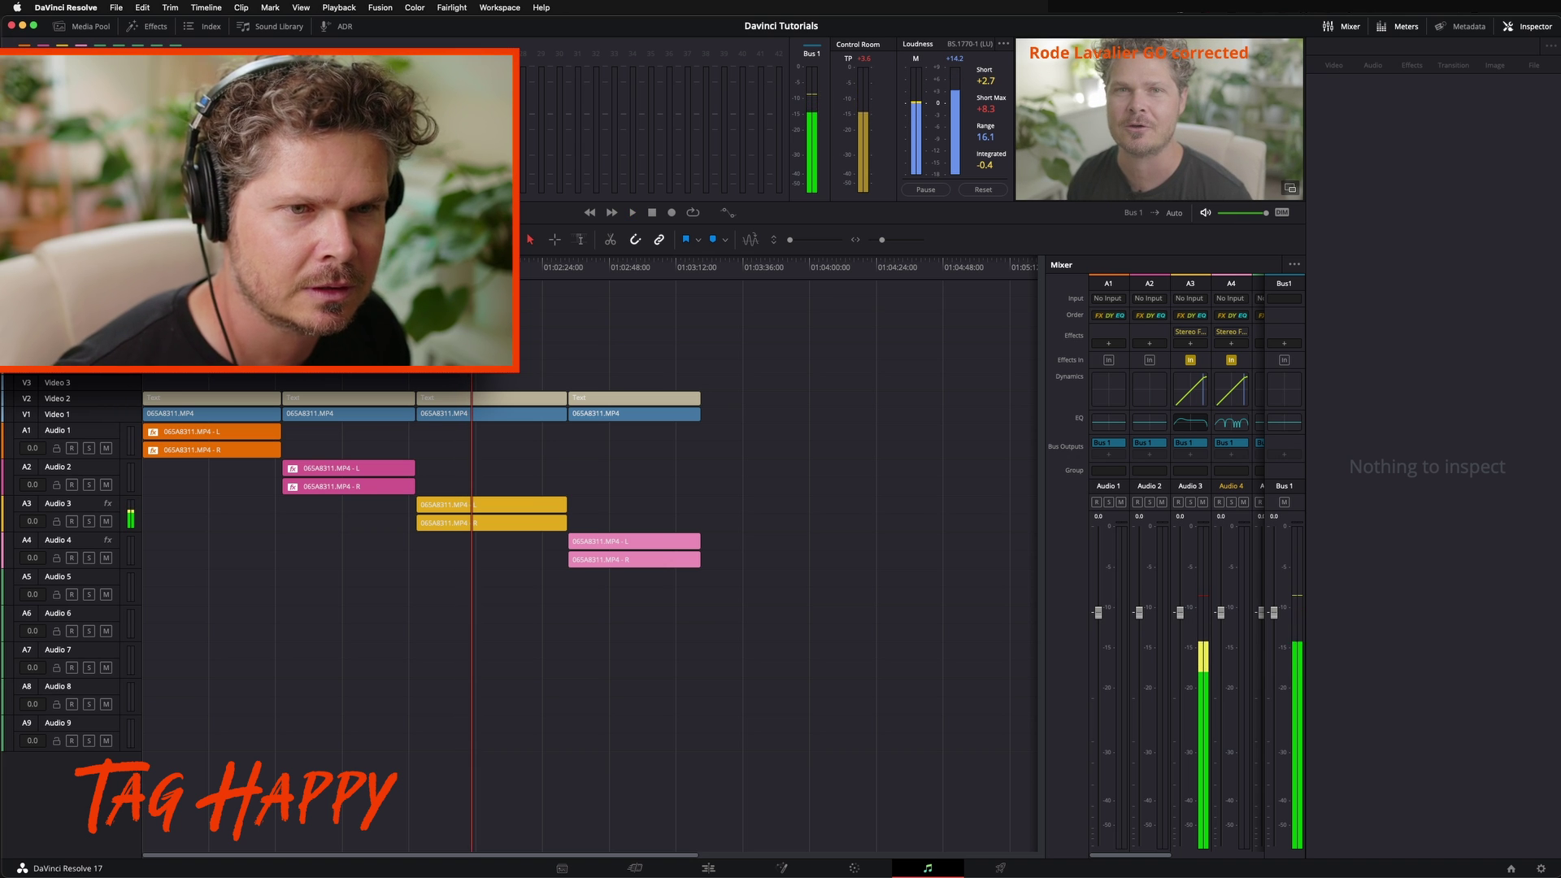
- Play the uncorrected shotgun clip on Audio 2, then the corrected one on Audio 4
{"action": "left_click", "coordinate": [317, 267]}
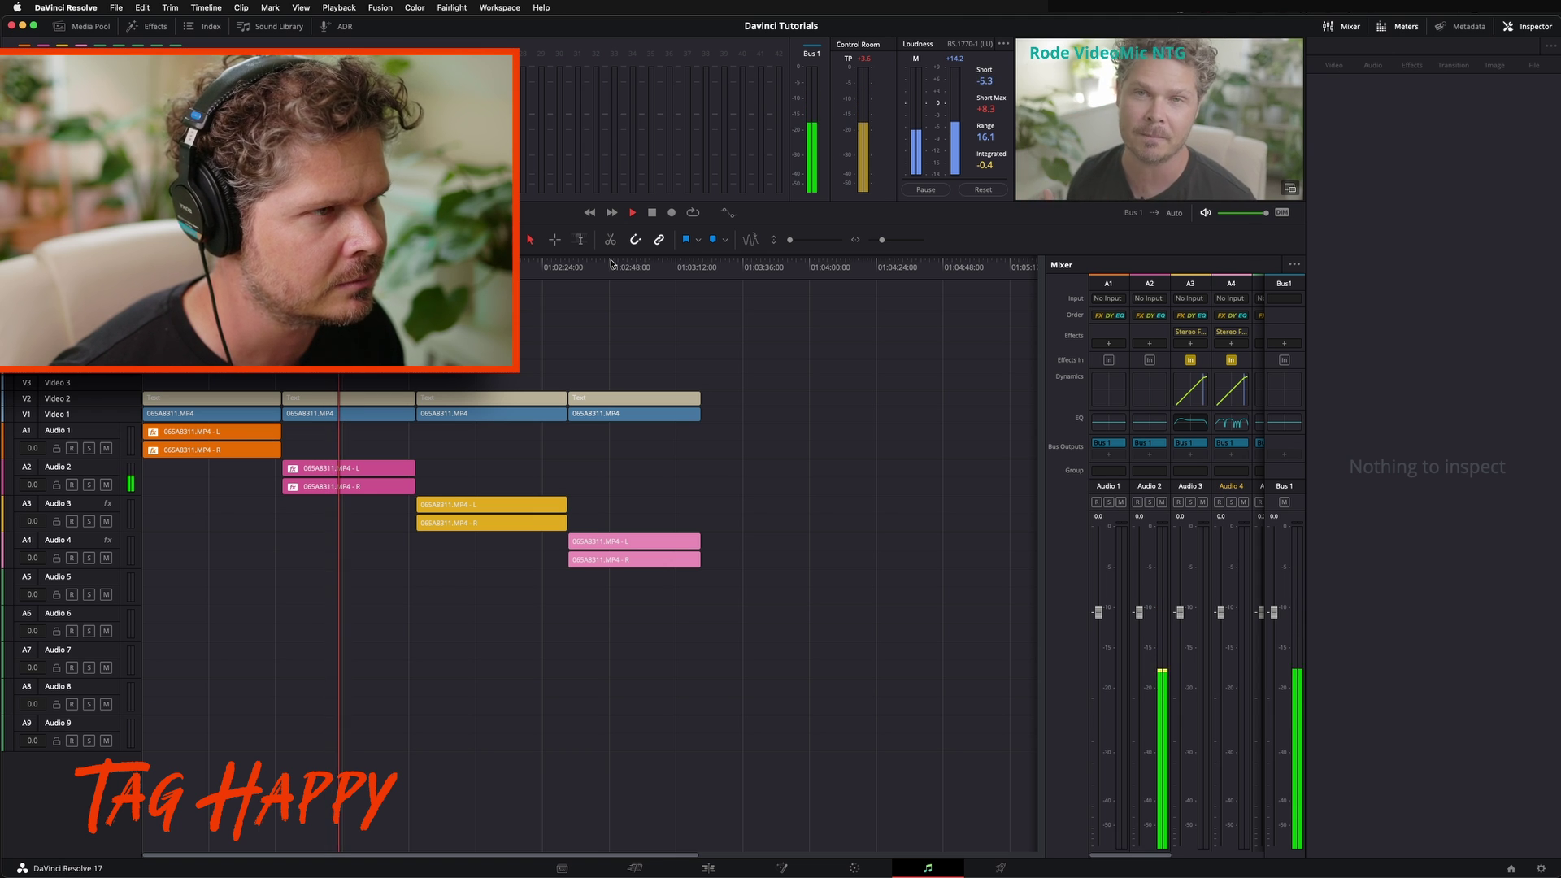
{"action": "key", "text": "space"}
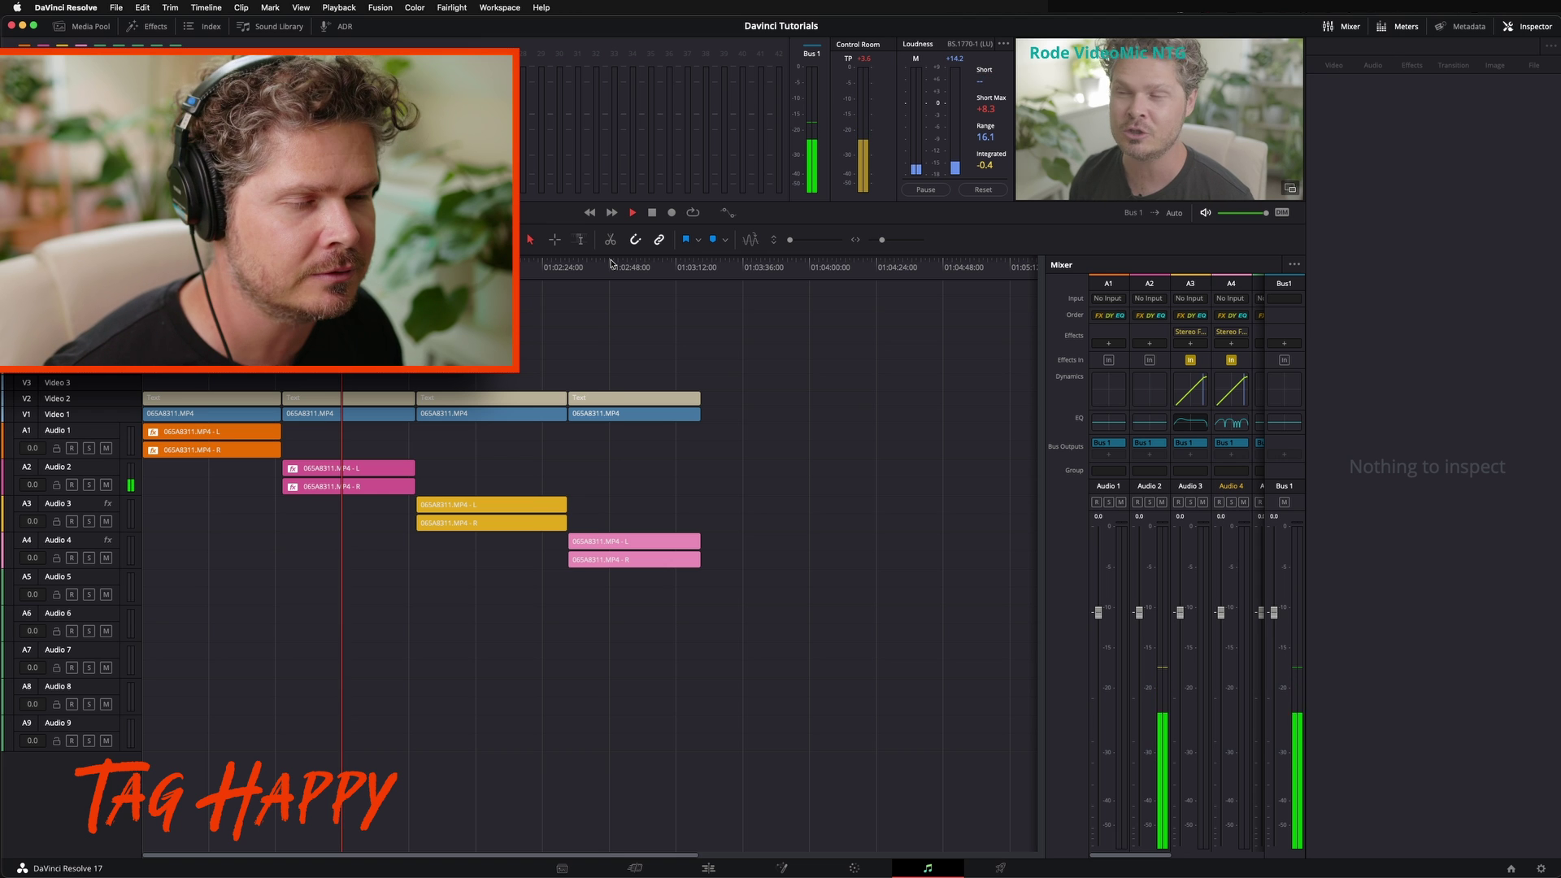
{"action": "left_click", "coordinate": [611, 263]}
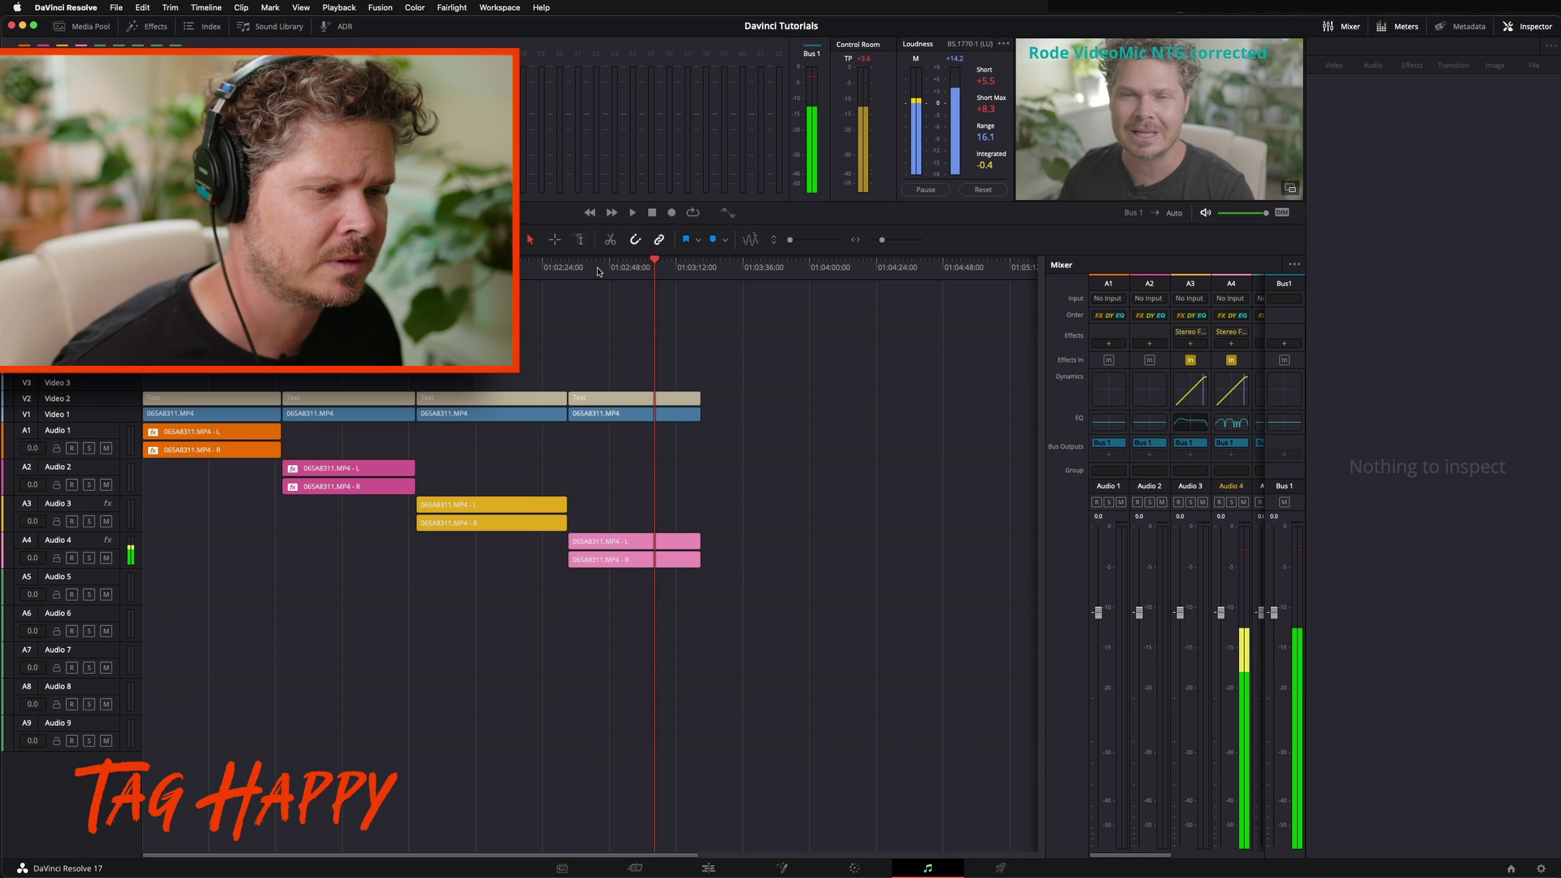
{"action": "key", "text": "space"}
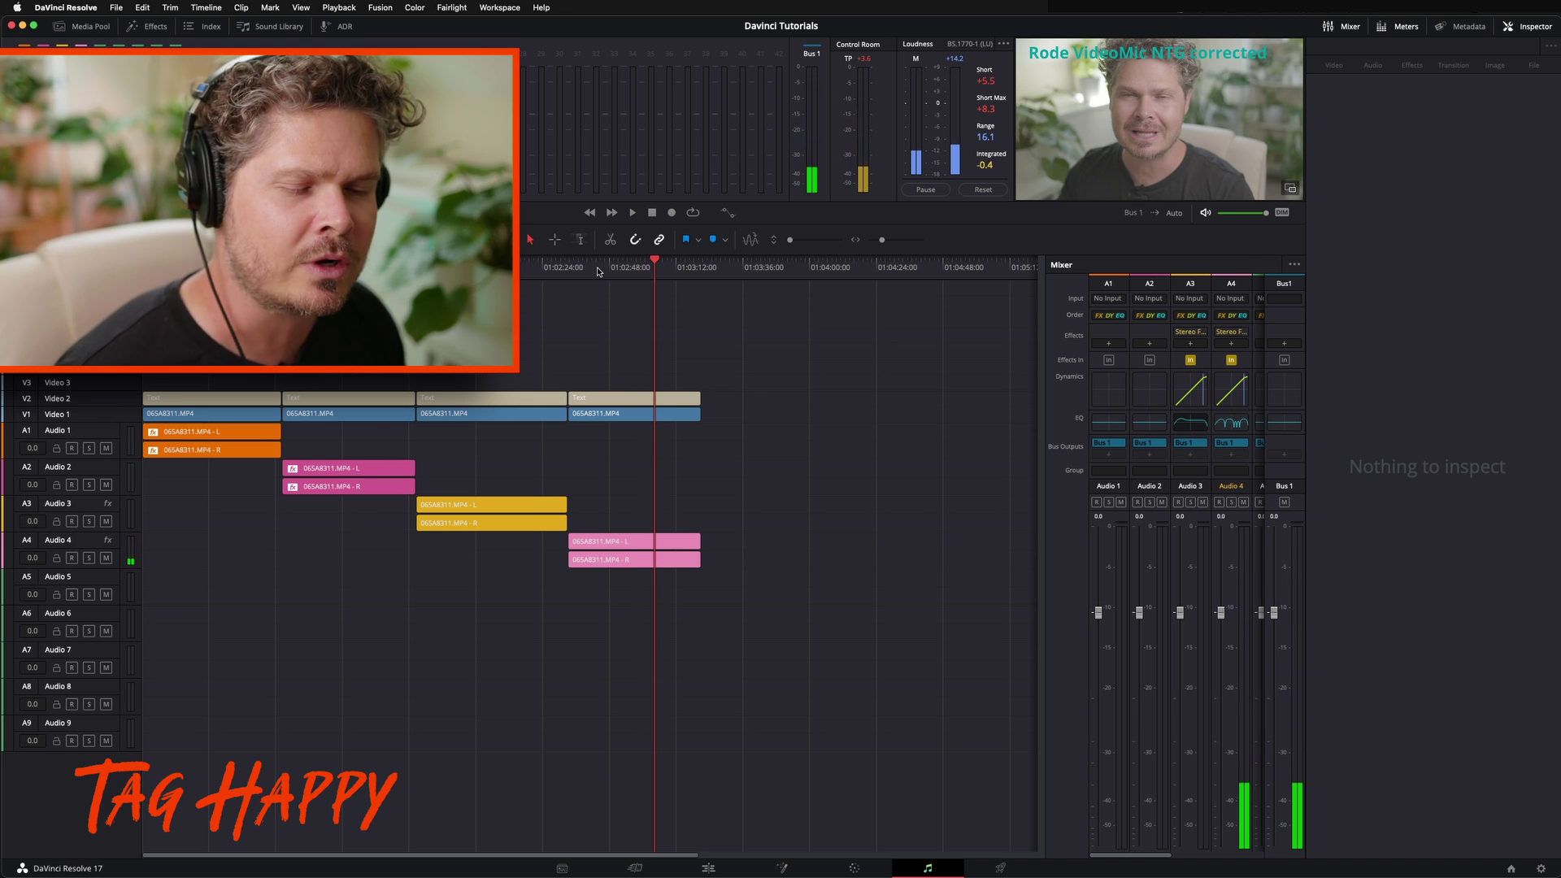